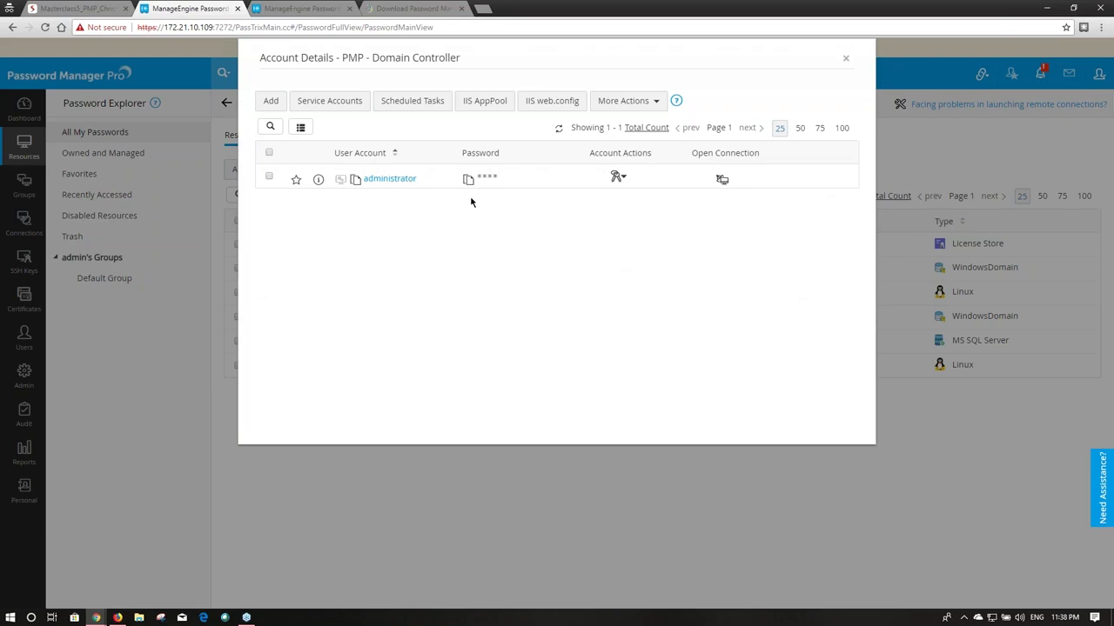
Step: Copy and briefly reveal the administrator password, then launch a Windows Remote Desktop connection to the domain controller
{"action": "left_click", "coordinate": [468, 180]}
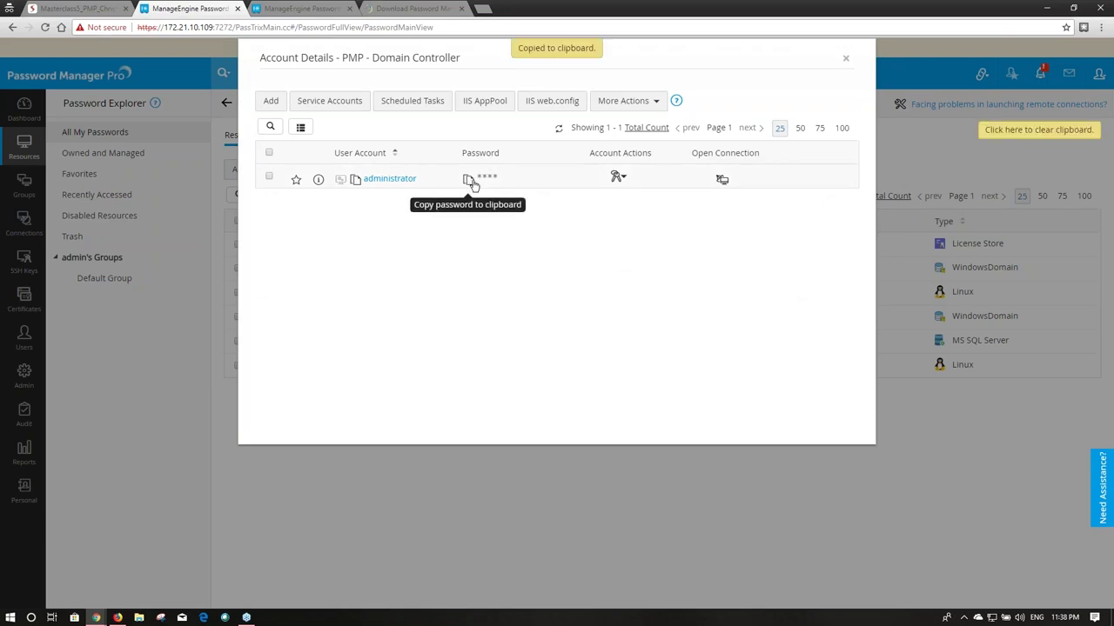
{"action": "left_click", "coordinate": [486, 181]}
{"action": "left_click_drag", "start_coordinate": [537, 182], "coordinate": [495, 186]}
{"action": "left_click", "coordinate": [515, 225]}
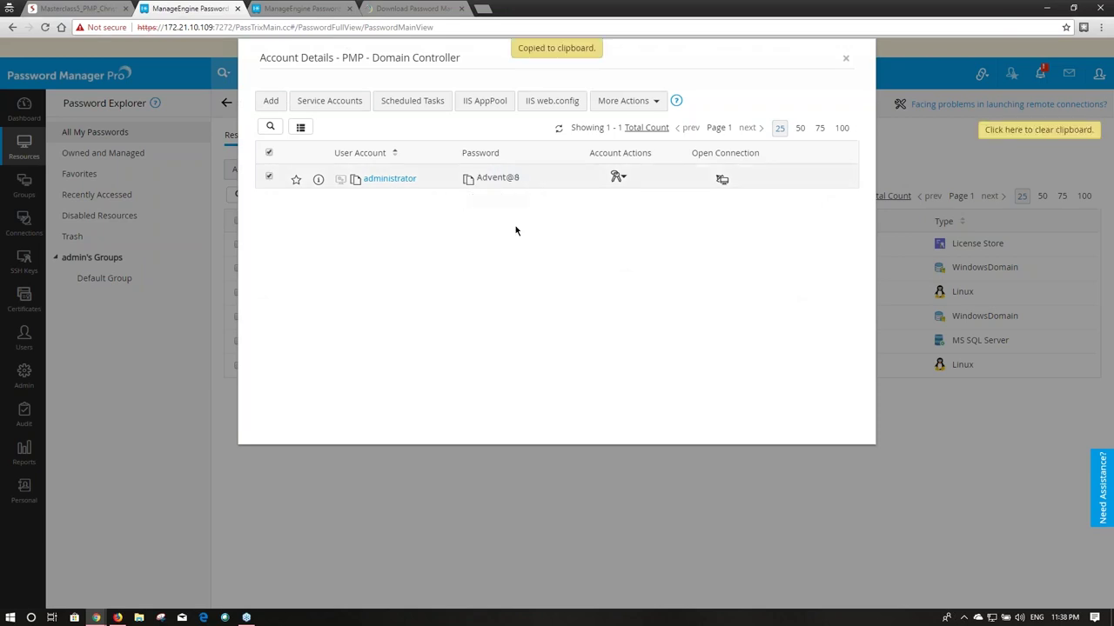
{"action": "left_click", "coordinate": [488, 180]}
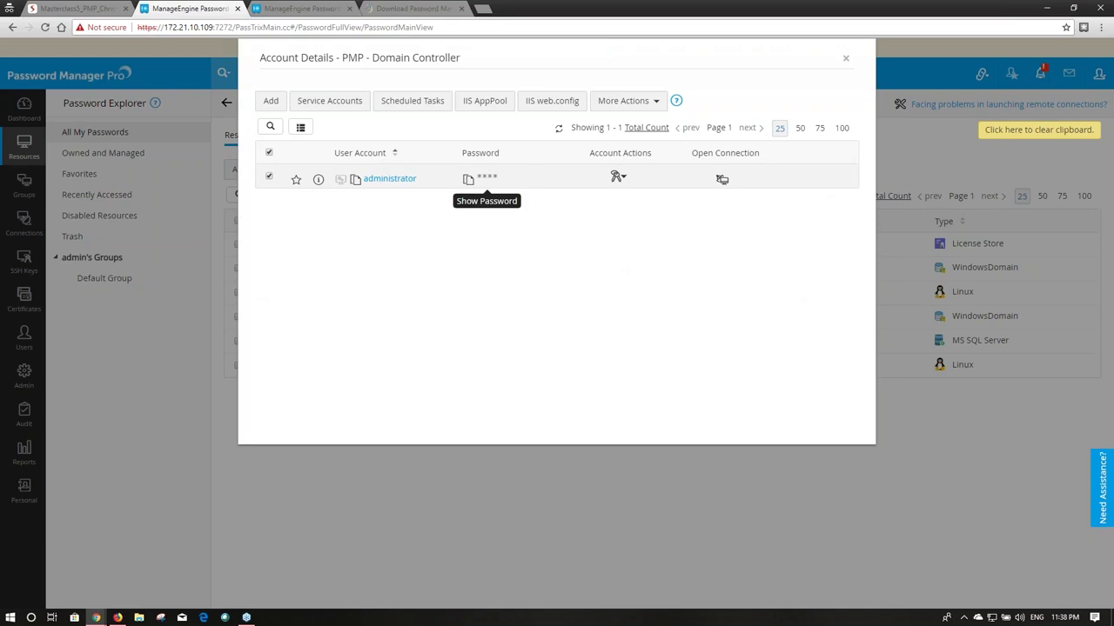
{"action": "left_click", "coordinate": [722, 180]}
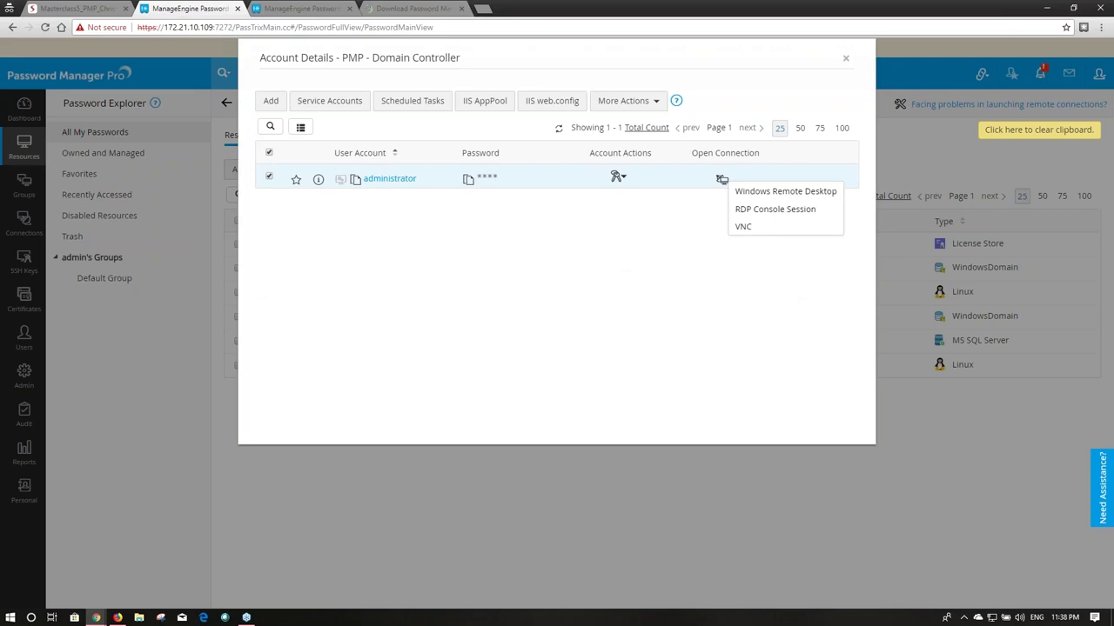
{"action": "left_click", "coordinate": [754, 191]}
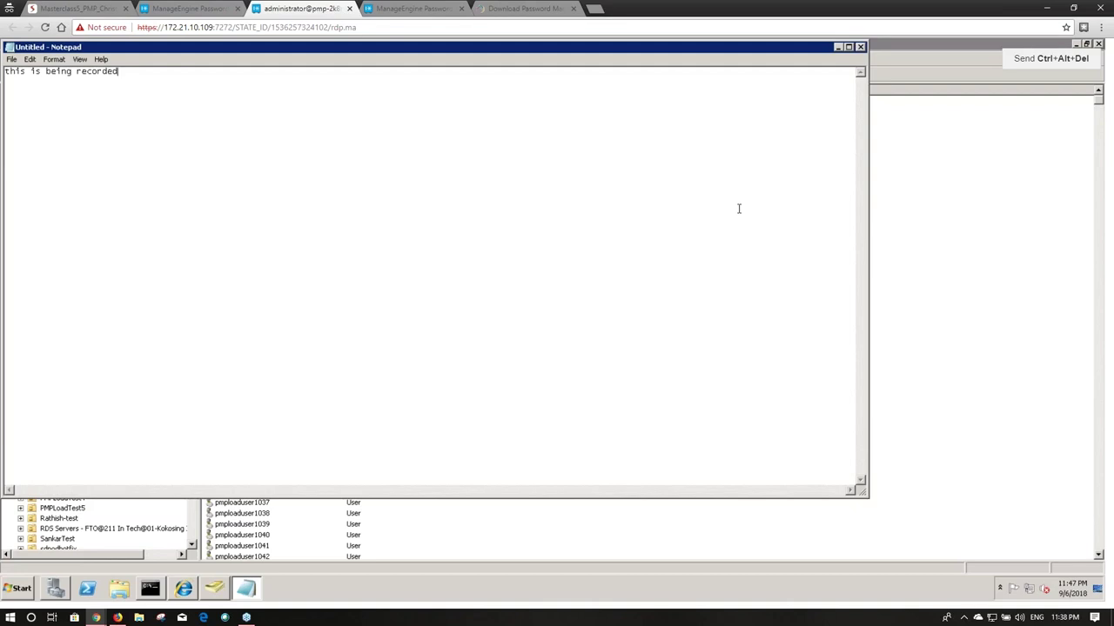
Step: Close Notepad without saving and browse to the Chennai > Comma,Test organizational unit
{"action": "left_click", "coordinate": [860, 46]}
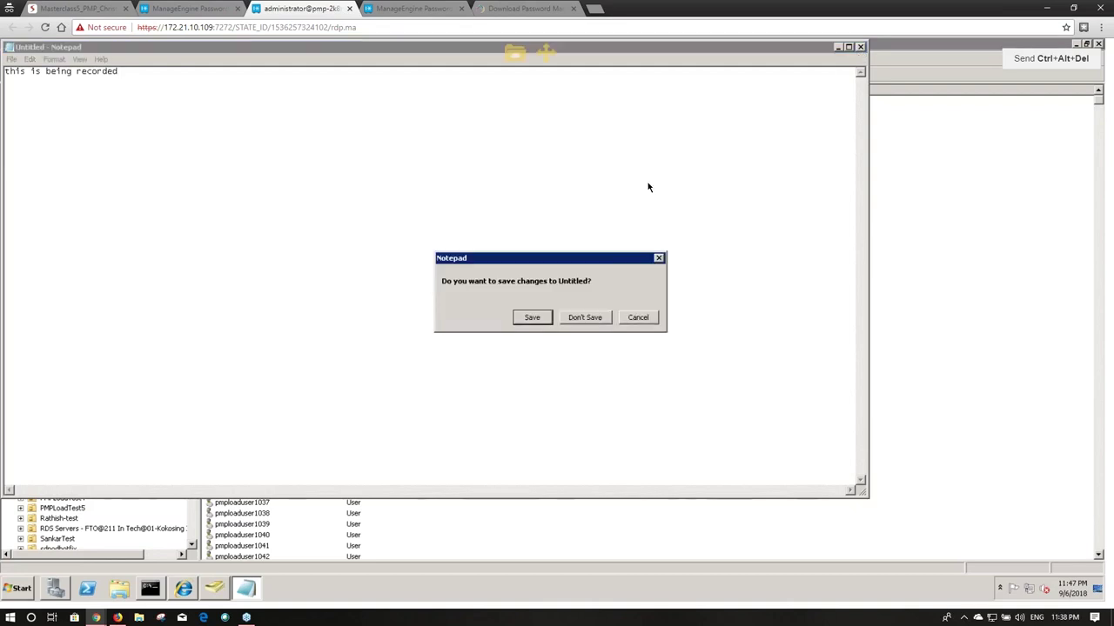
{"action": "left_click", "coordinate": [585, 318]}
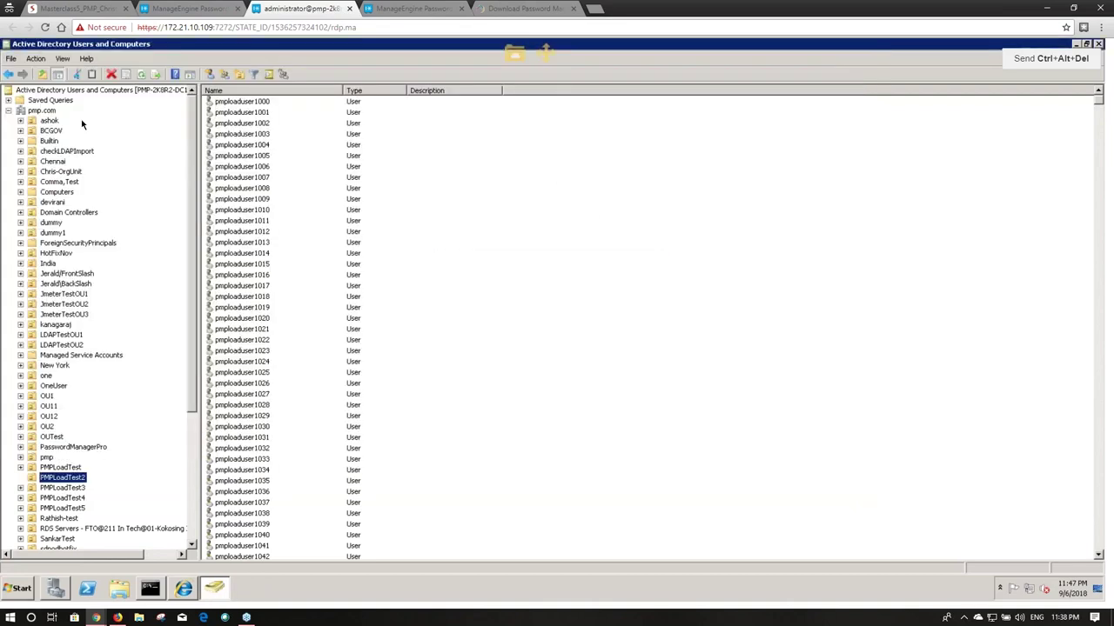
{"action": "left_click", "coordinate": [52, 161]}
{"action": "left_click", "coordinate": [60, 182]}
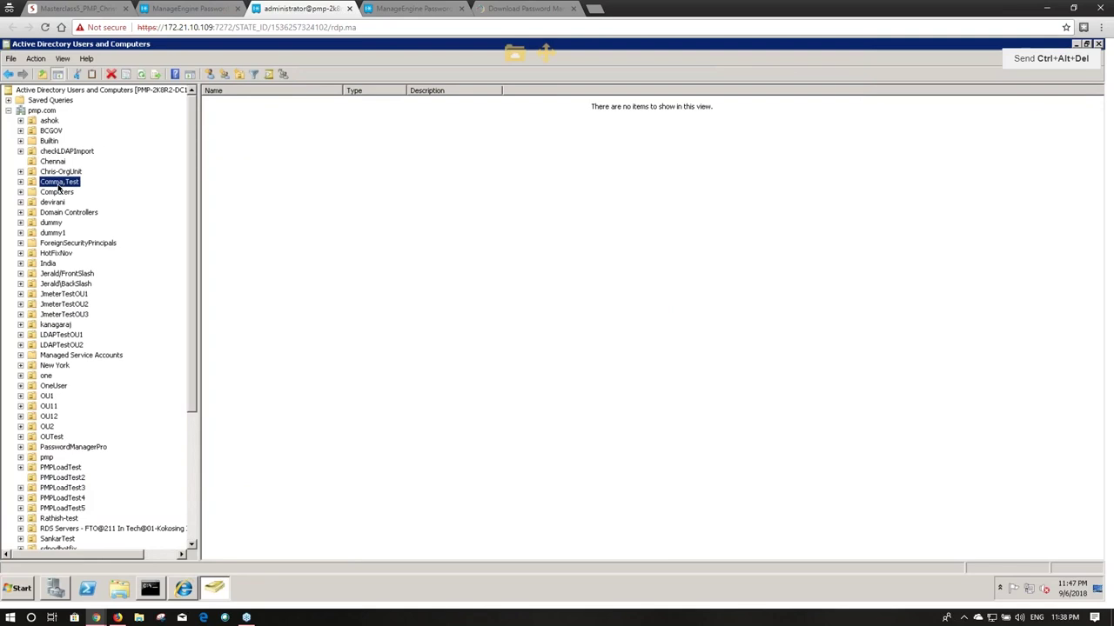
Step: Select the OU's last user account and restore the Active Directory window to the desktop centre
{"action": "left_click", "coordinate": [245, 114]}
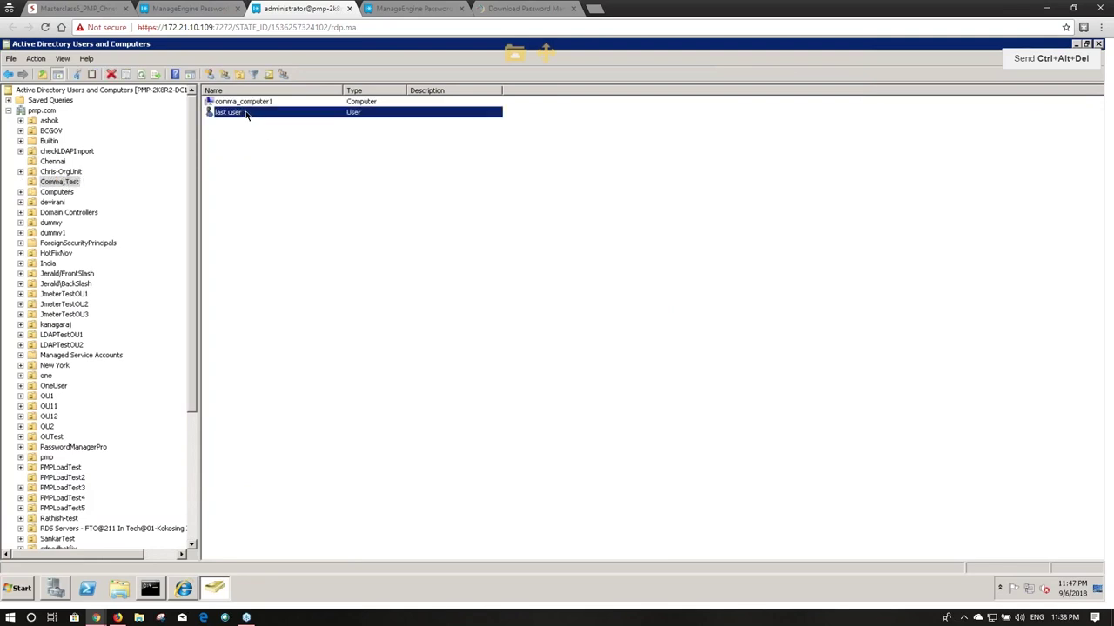
{"action": "double_click", "coordinate": [837, 48]}
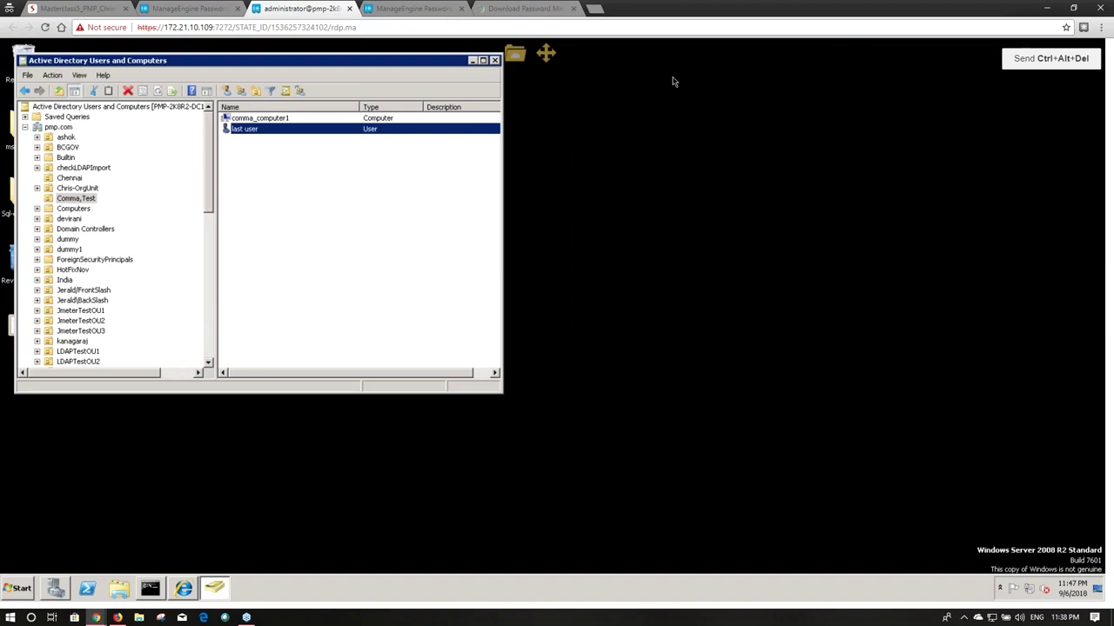
{"action": "left_click_drag", "start_coordinate": [296, 64], "coordinate": [489, 174]}
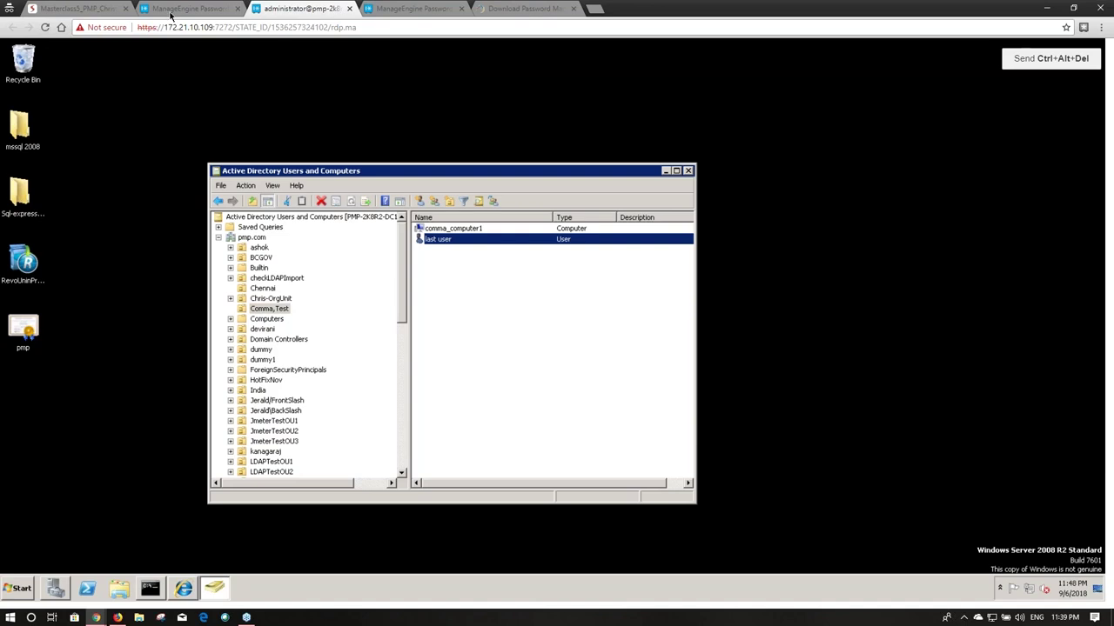
Step: Back in Password Manager Pro, open prasad mssql's accounts and start an SQL session as passtrix
{"action": "left_click", "coordinate": [187, 8]}
{"action": "left_click", "coordinate": [844, 59]}
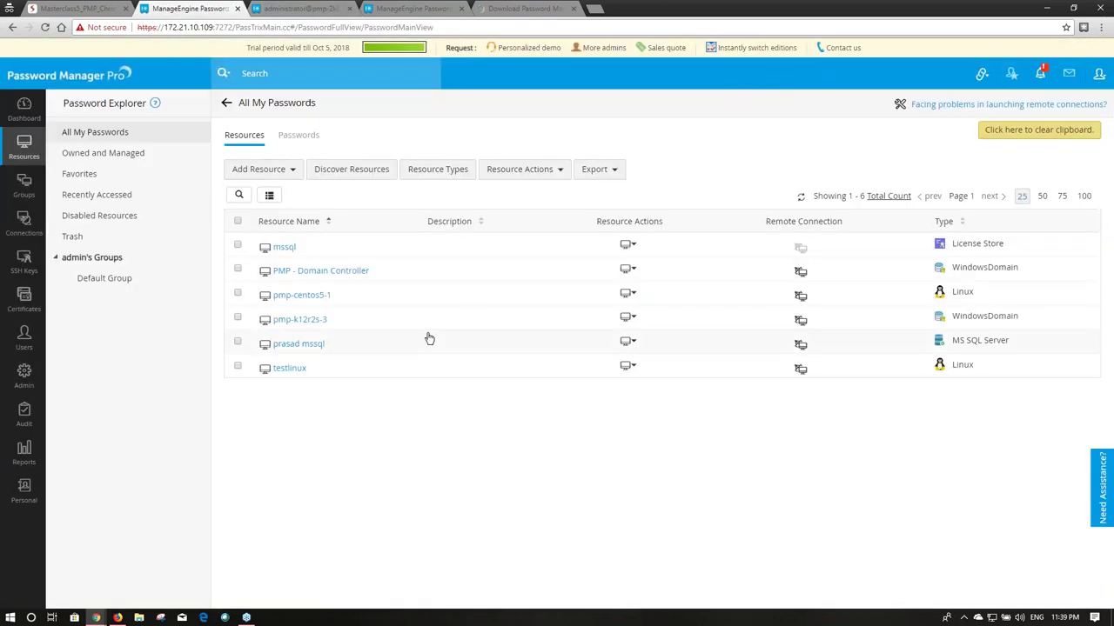
{"action": "left_click", "coordinate": [315, 346]}
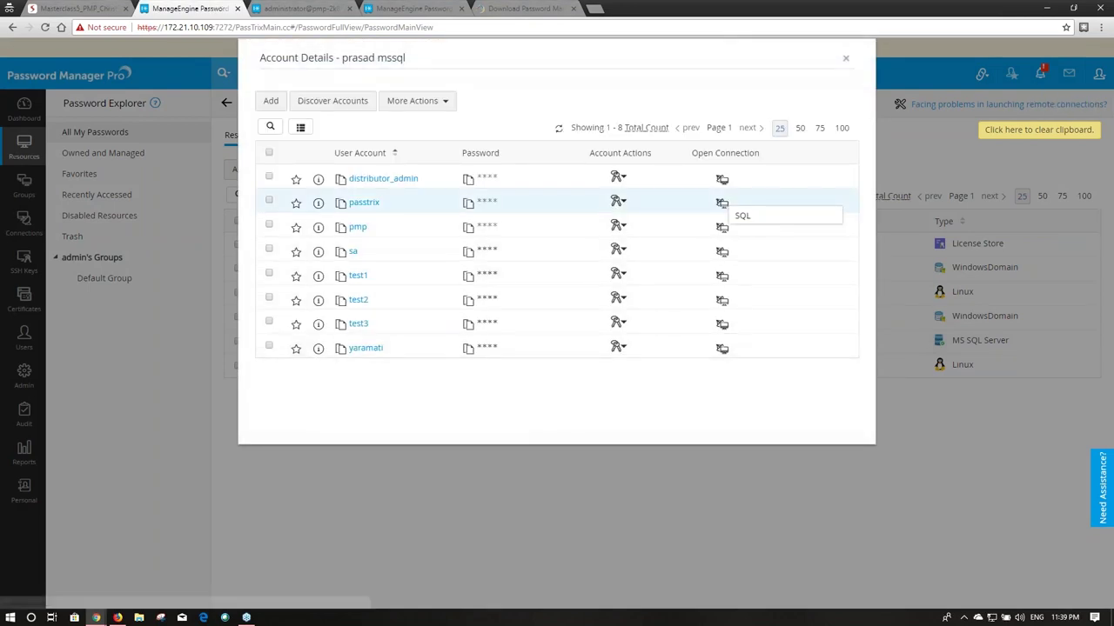
{"action": "left_click", "coordinate": [737, 215]}
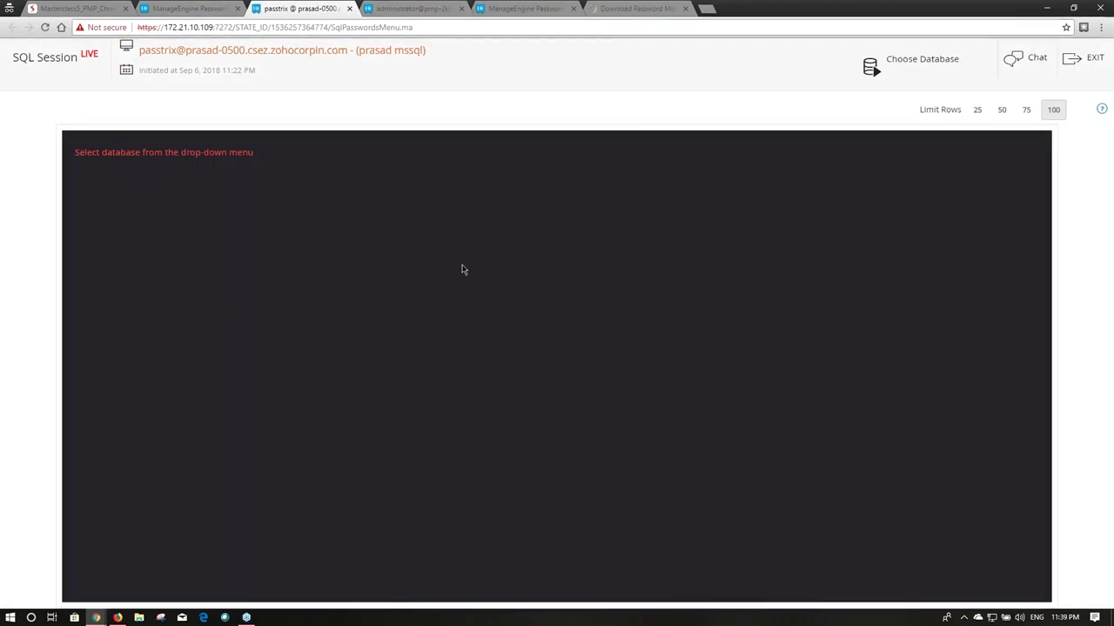
Step: Connect the SQL session to the DWQueue database
{"action": "left_click", "coordinate": [895, 68]}
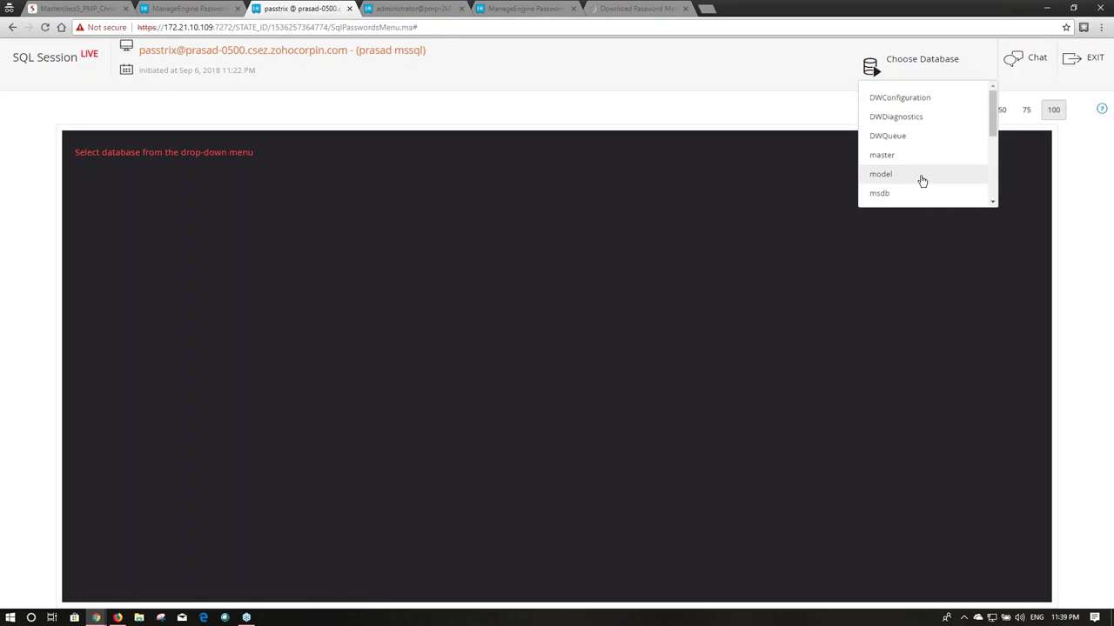
{"action": "scroll", "coordinate": [919, 179], "scroll_direction": "down", "scroll_amount": 3}
{"action": "scroll", "coordinate": [916, 162], "scroll_direction": "up", "scroll_amount": 3}
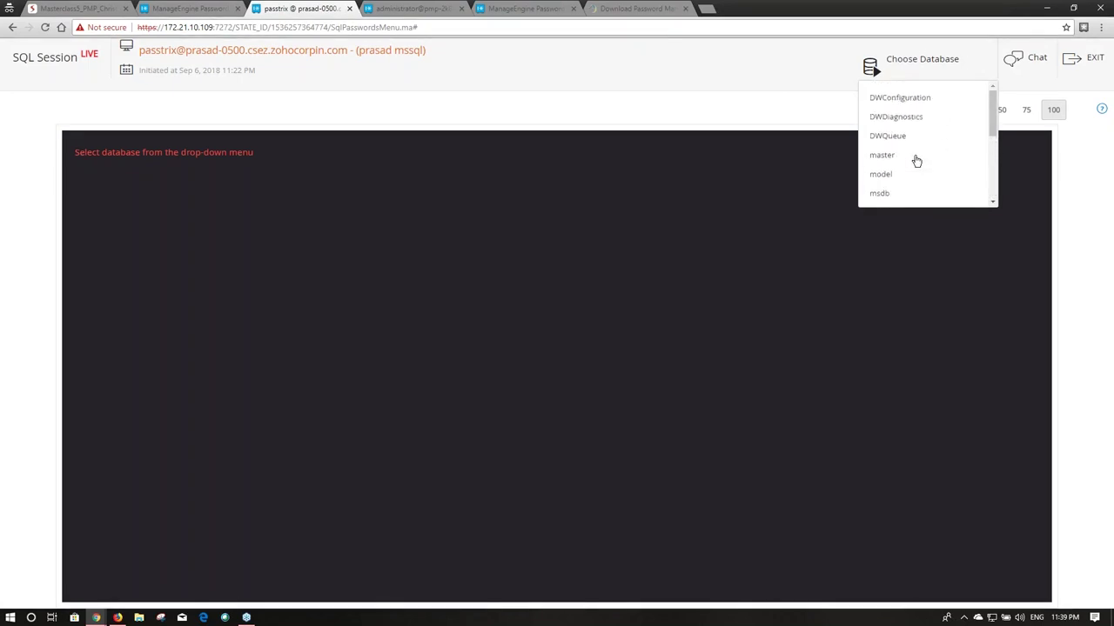
{"action": "left_click", "coordinate": [912, 136]}
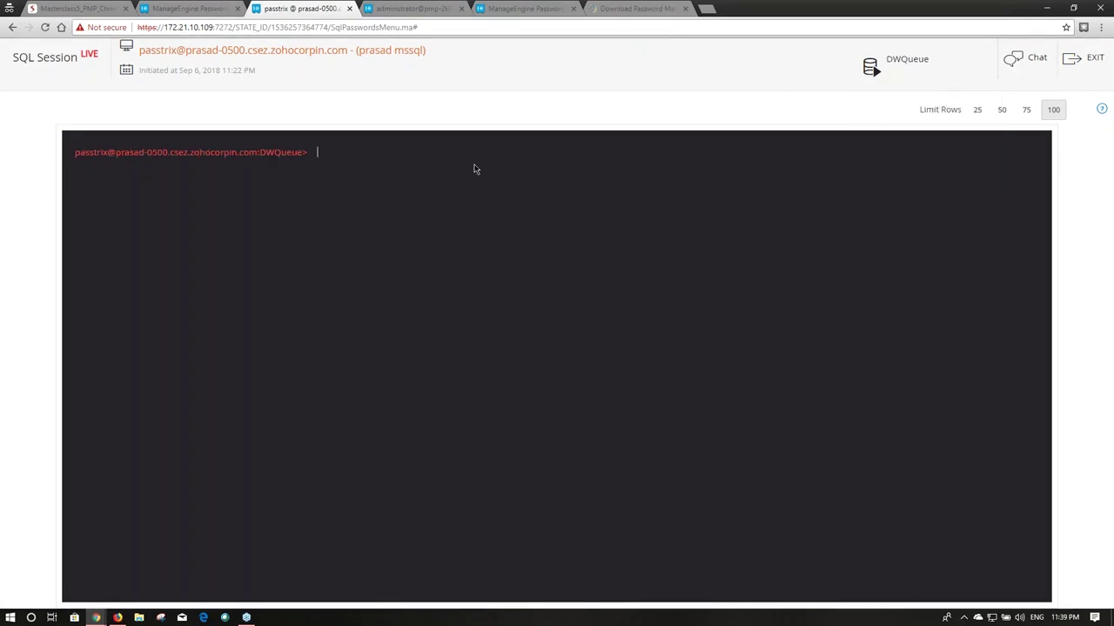
Step: Type 'select' in the query editor, then close the SQL session tab
{"action": "type", "text": "selecy"}
{"action": "key", "text": "BackSpace"}
{"action": "type", "text": "t"}
{"action": "left_click", "coordinate": [350, 9]}
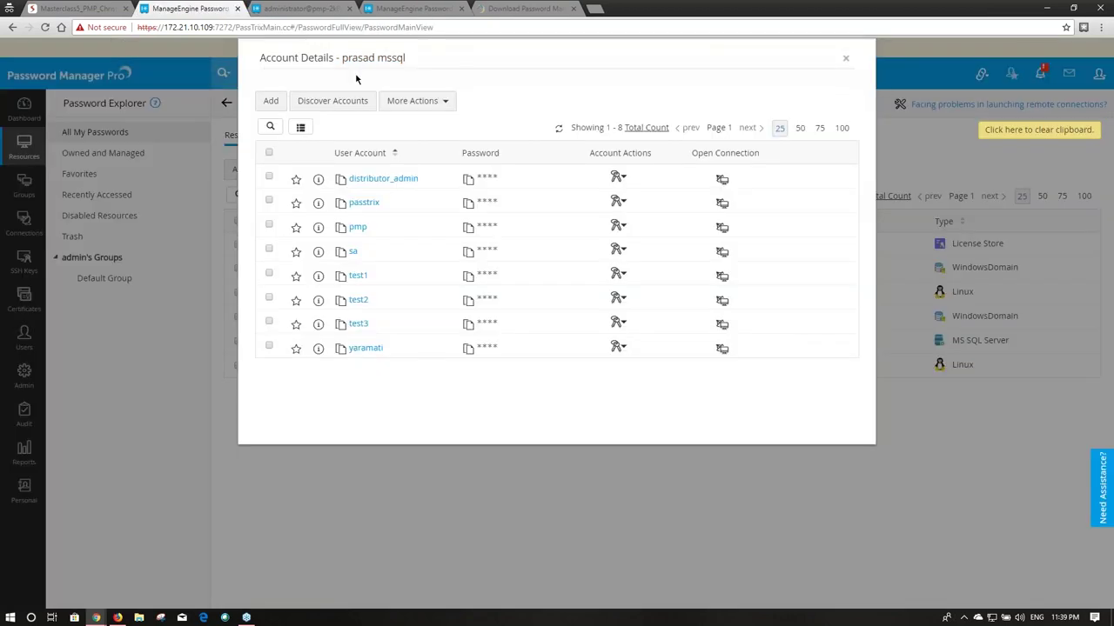
Step: On the beta server, open US-SFO-WAN_Router-Cisco4451 from Resources and start an SSH session as pmpuser1
{"action": "left_click", "coordinate": [389, 11]}
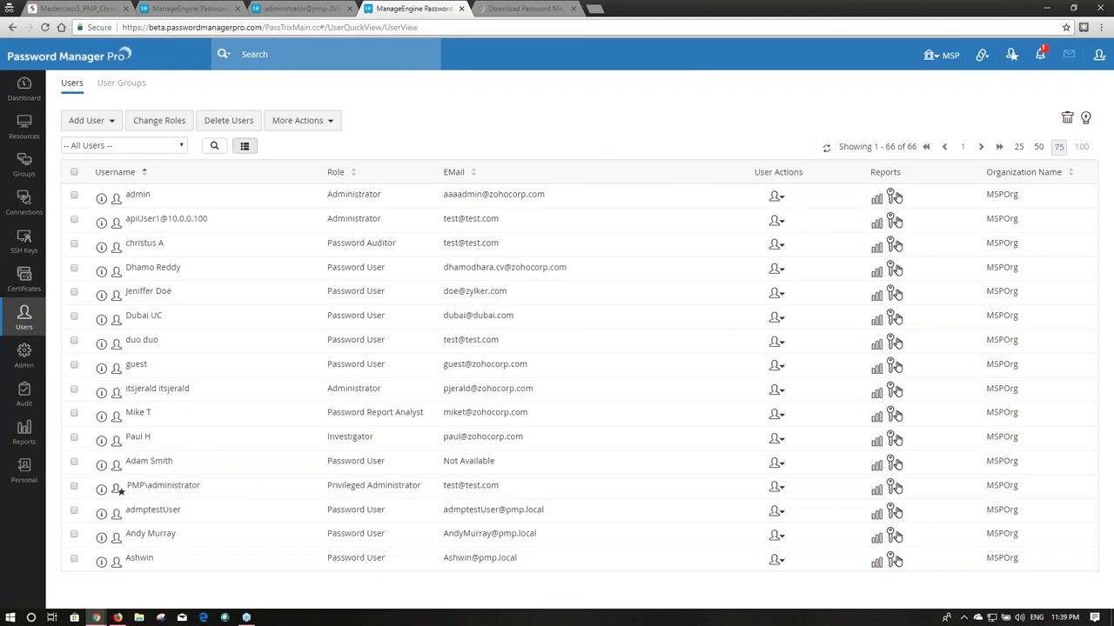
{"action": "left_click", "coordinate": [24, 126]}
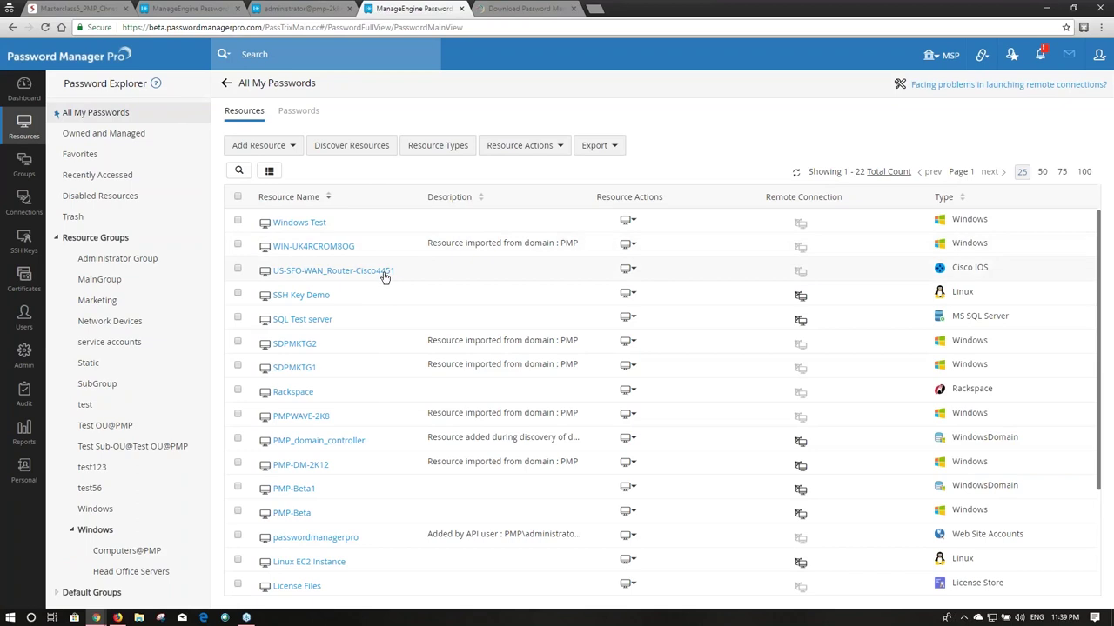
{"action": "left_click", "coordinate": [351, 271]}
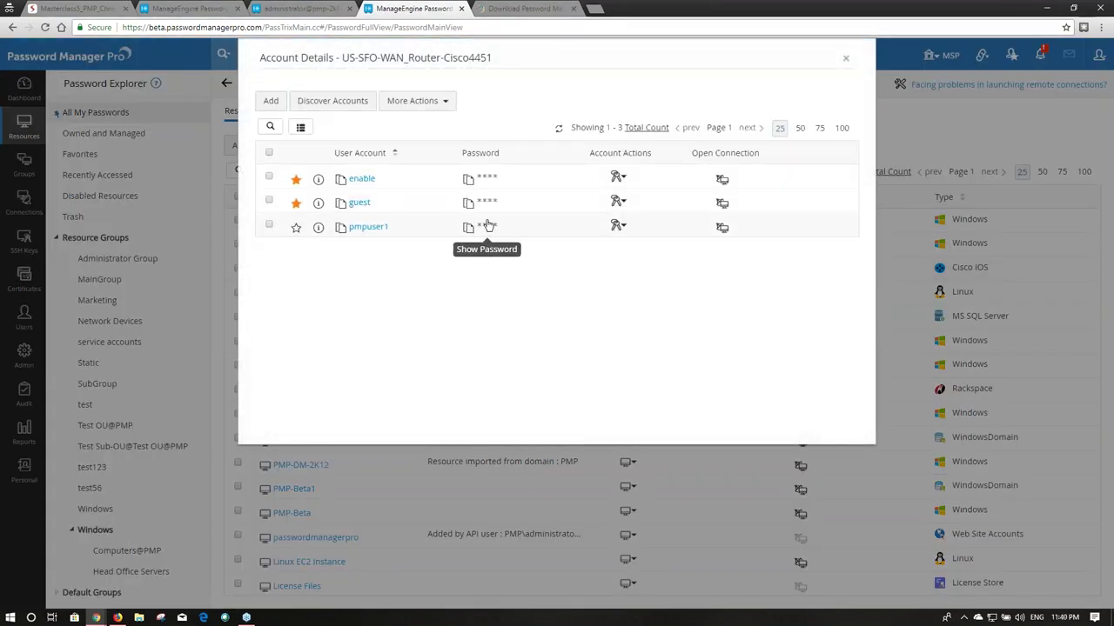
{"action": "left_click", "coordinate": [720, 228]}
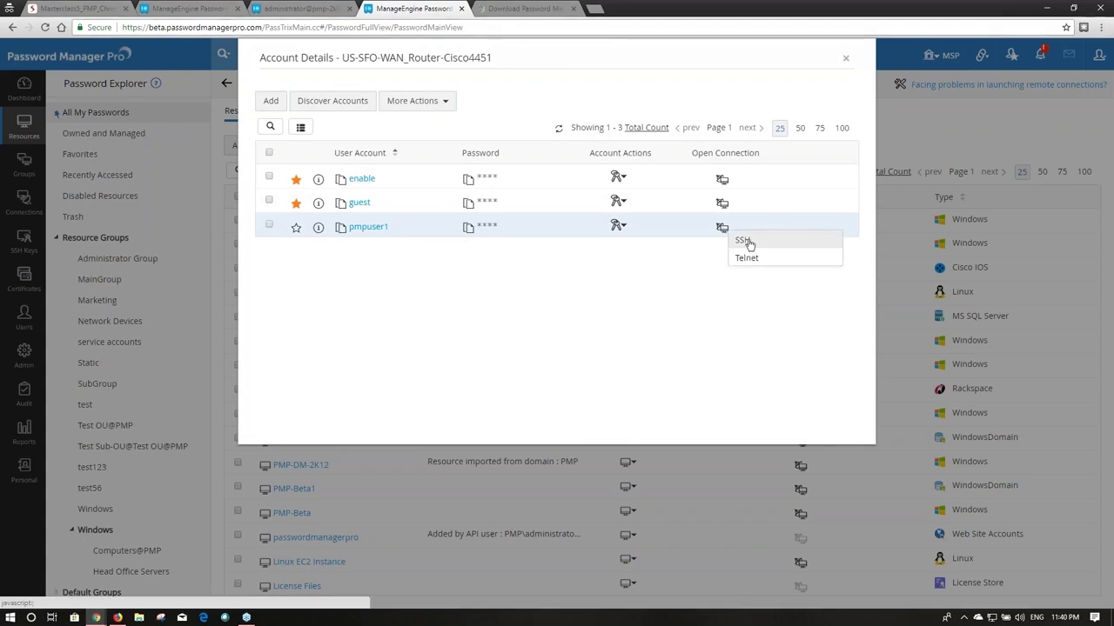
{"action": "left_click", "coordinate": [744, 241]}
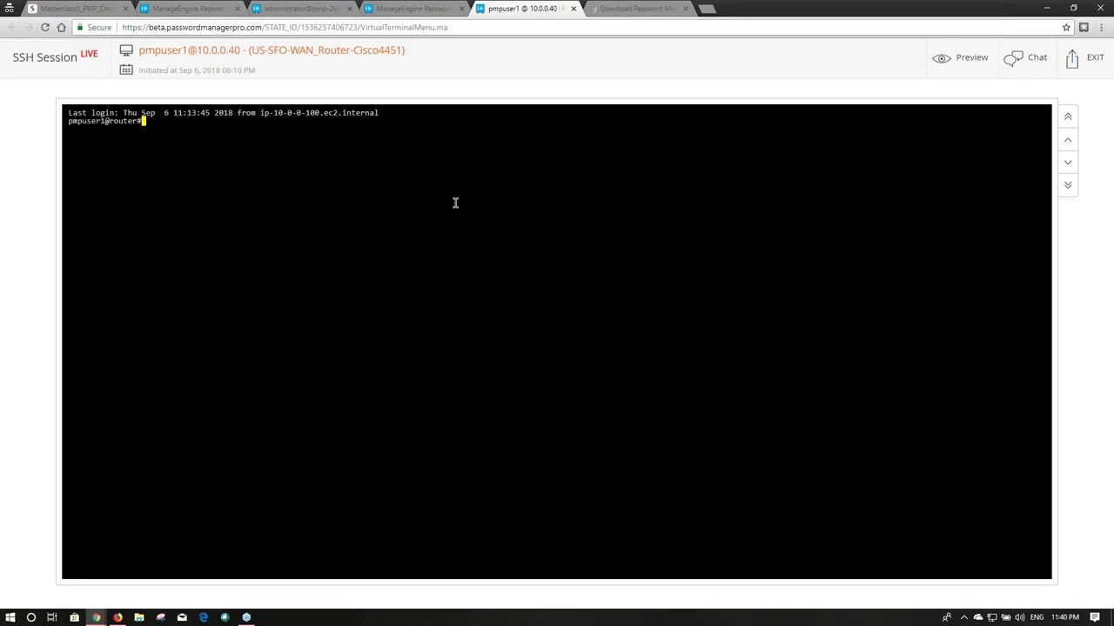
{"action": "type", "text": ";fj;lf"}
{"action": "key", "text": "BackSpace"}
{"action": "key", "text": "BackSpace"}
{"action": "key", "text": "BackSpace"}
{"action": "key", "text": "BackSpace"}
{"action": "key", "text": "BackSpace"}
{"action": "key", "text": "BackSpace"}
{"action": "left_click", "coordinate": [314, 7]}
{"action": "left_click", "coordinate": [405, 8]}
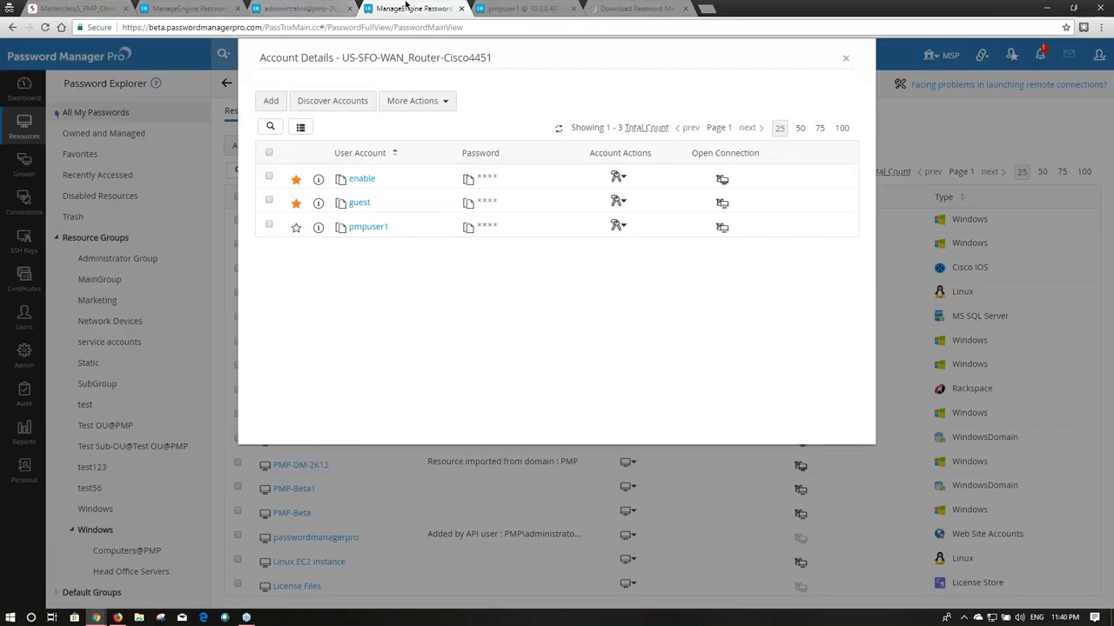
{"action": "left_click", "coordinate": [500, 8]}
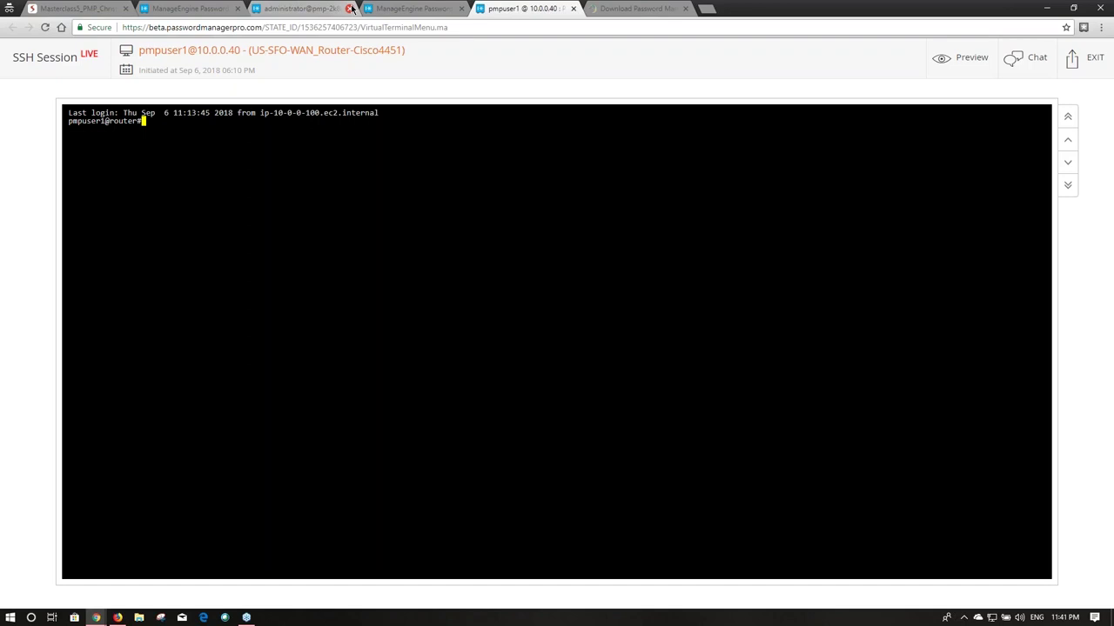
Step: Switch back to the main server's prasad mssql account details and highlight the port in its address
{"action": "left_click", "coordinate": [191, 10]}
{"action": "left_click_drag", "start_coordinate": [233, 27], "coordinate": [219, 27]}
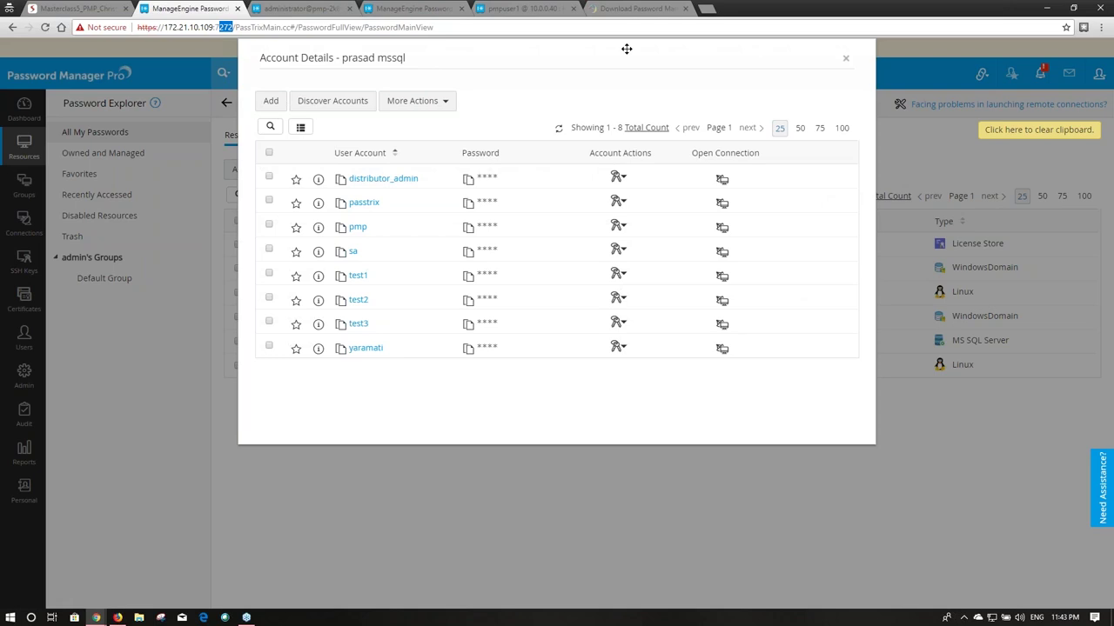
Step: Close the prasad mssql account details and advance the presentation to the next slide
{"action": "left_click", "coordinate": [843, 60]}
{"action": "left_click", "coordinate": [45, 8]}
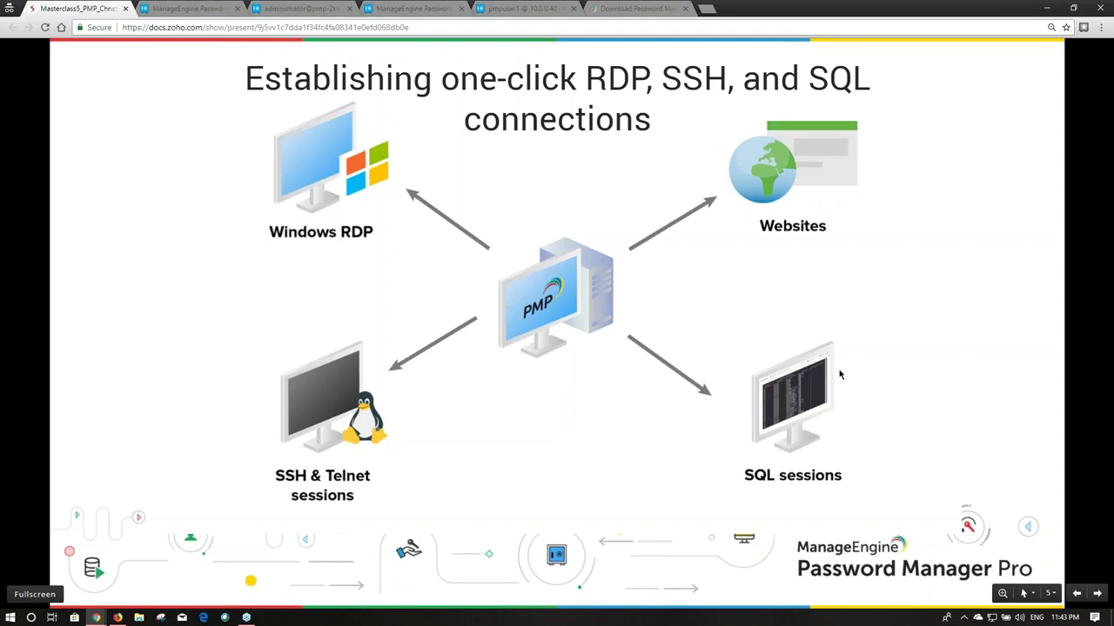
{"action": "left_click", "coordinate": [1095, 594]}
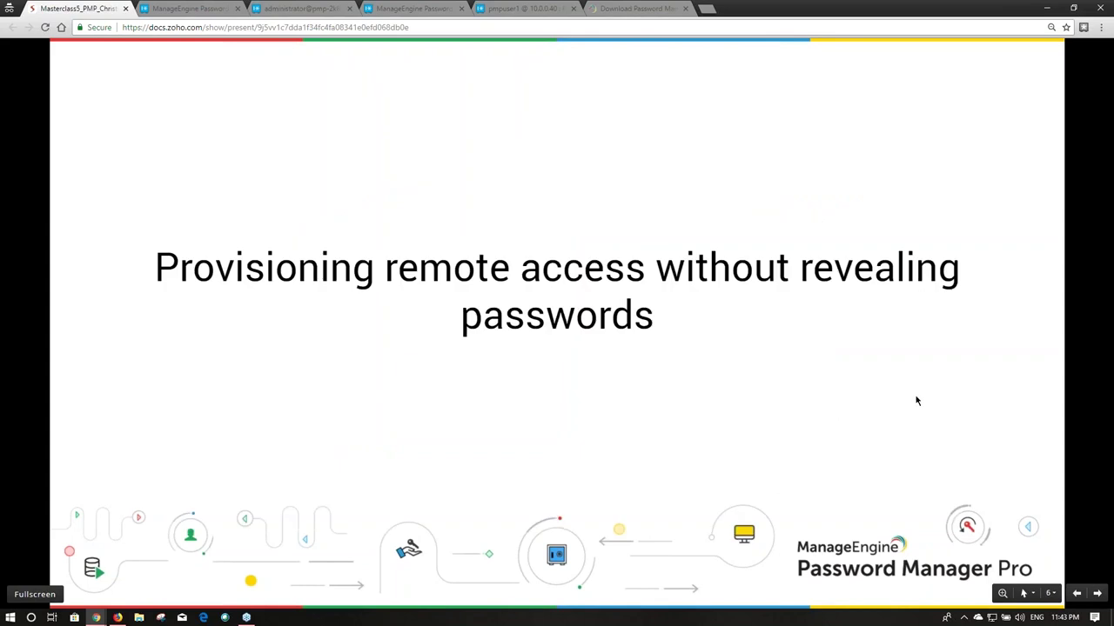
{"action": "left_click", "coordinate": [191, 7]}
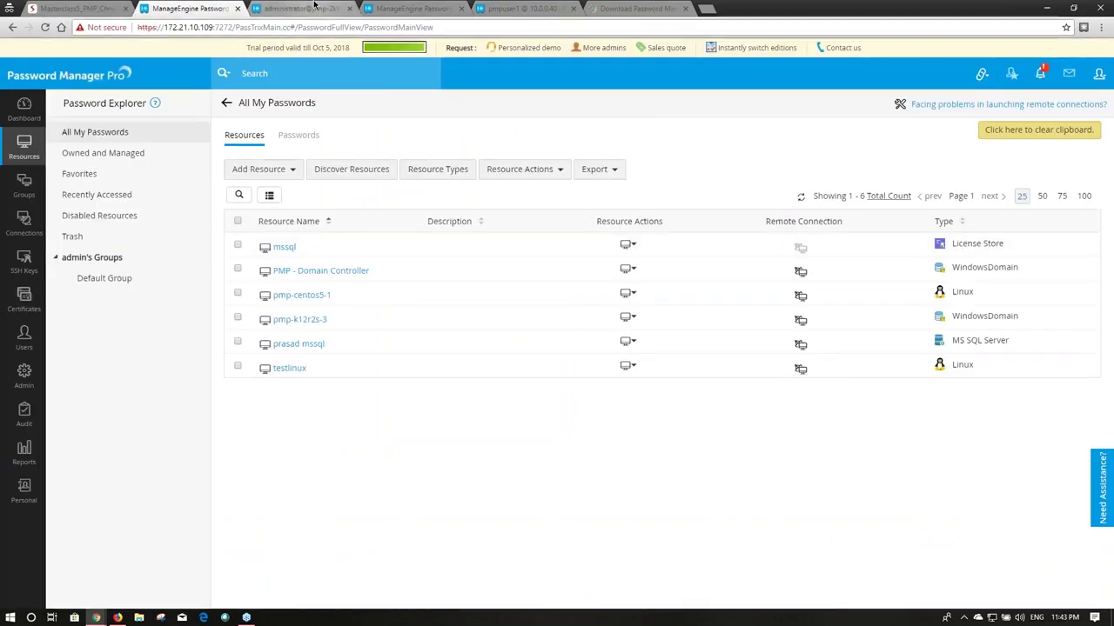
Step: Restart the remote server from its start menu, then close the remote desktop and SSH session tabs
{"action": "left_click", "coordinate": [315, 10]}
{"action": "left_click", "coordinate": [19, 588]}
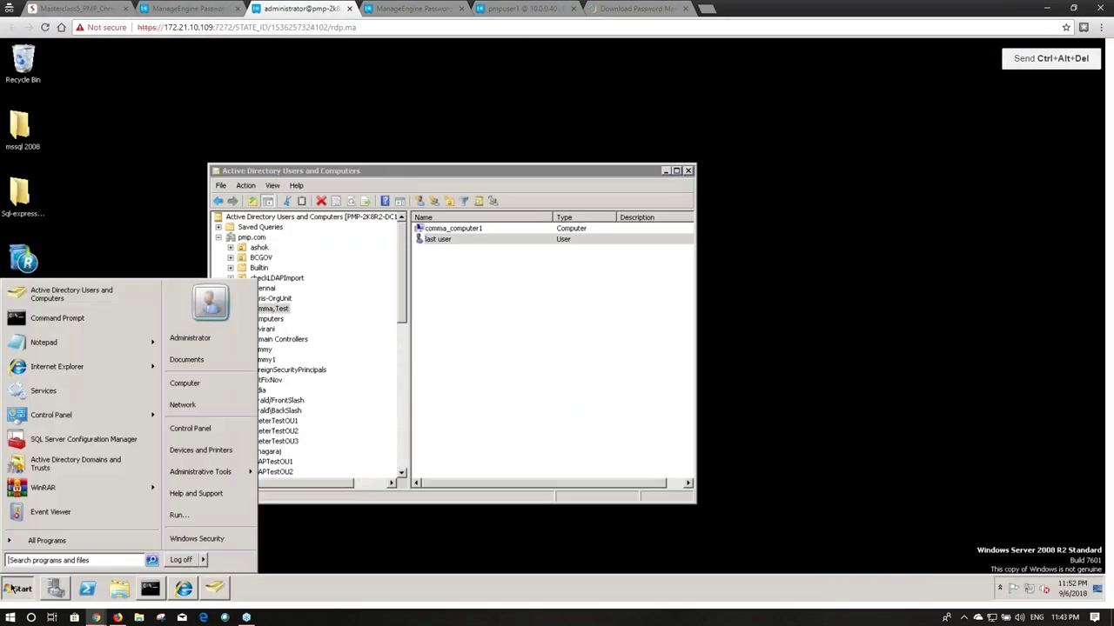
{"action": "mouse_move", "coordinate": [207, 563]}
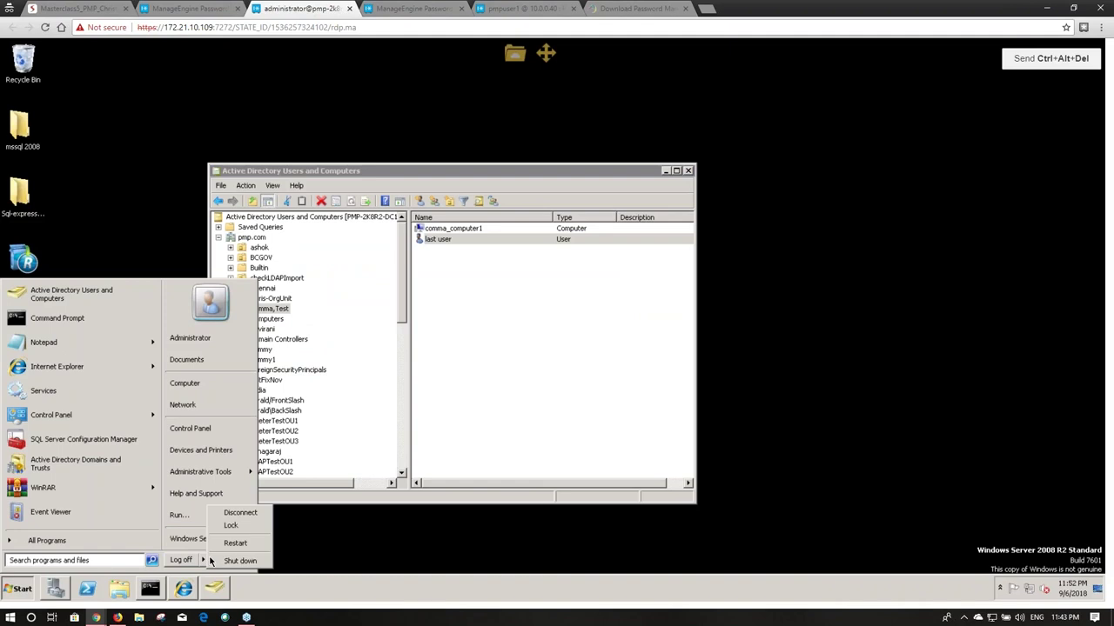
{"action": "left_click", "coordinate": [242, 525]}
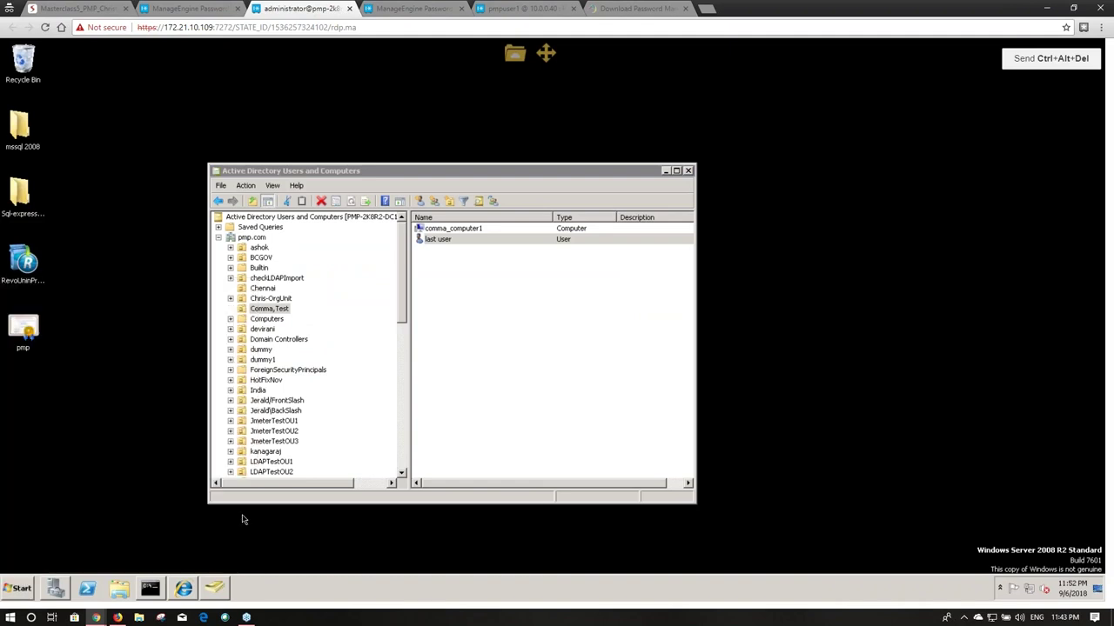
{"action": "left_click", "coordinate": [522, 9]}
{"action": "left_click", "coordinate": [1072, 63]}
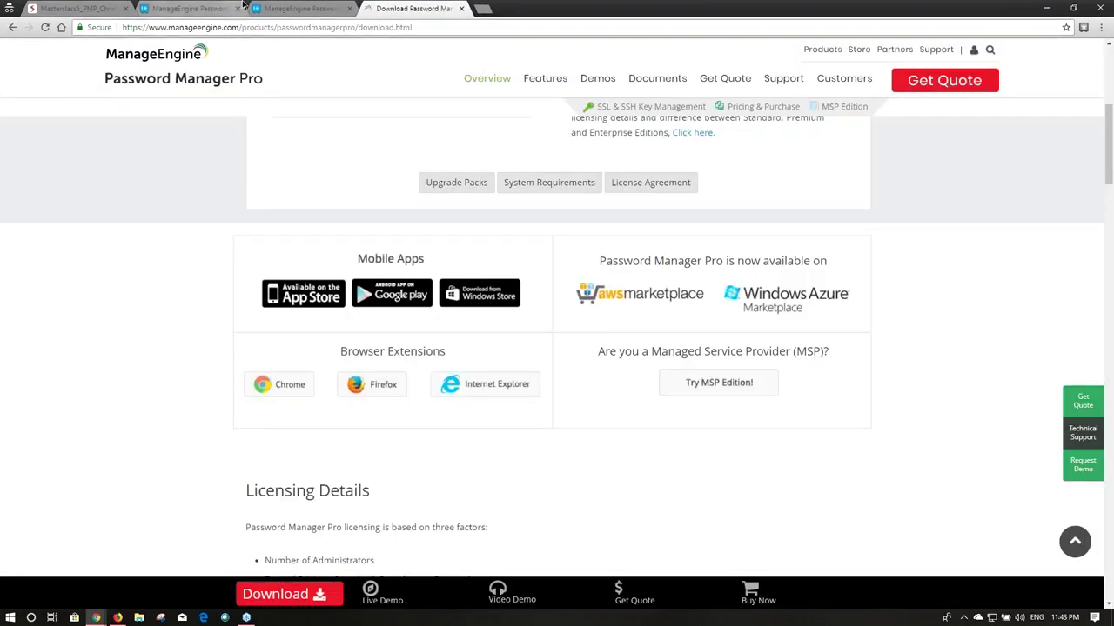
Step: Return to the Password Manager Pro console's All My Passwords list with six resources
{"action": "left_click", "coordinate": [191, 9]}
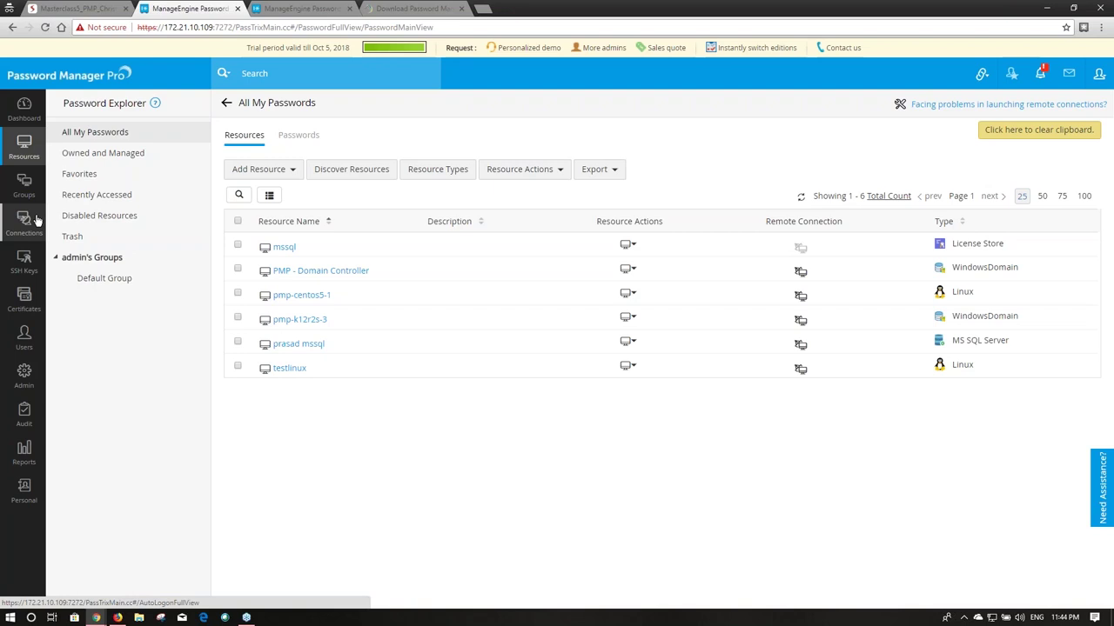
Step: Open PMP - Domain Controller's Resource Actions menu, then show the Users list with admin and guest
{"action": "left_click", "coordinate": [626, 268]}
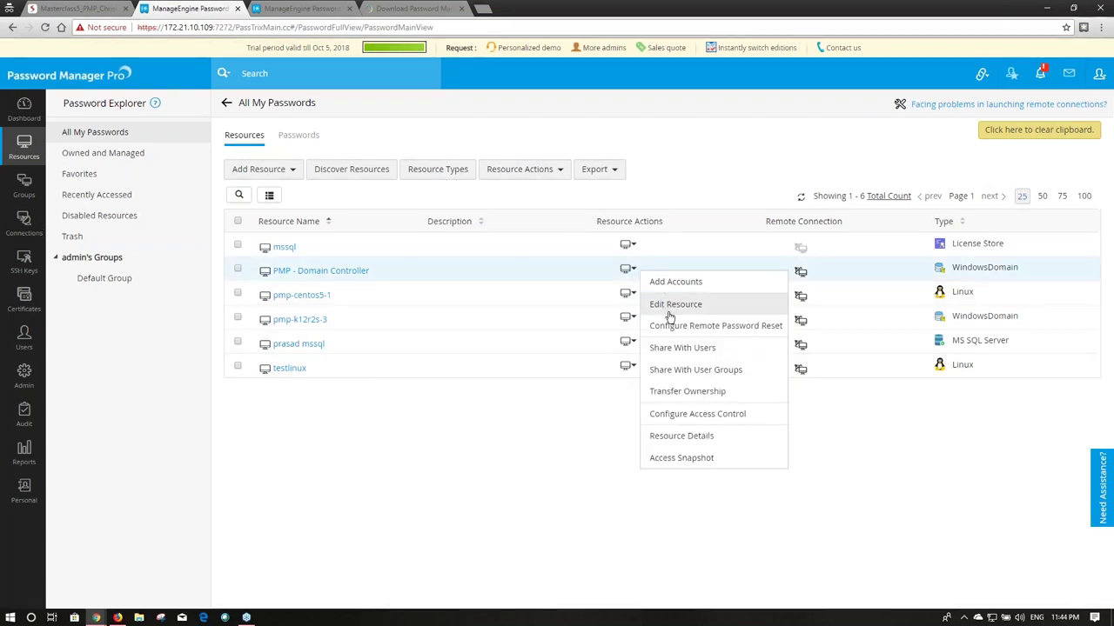
{"action": "left_click", "coordinate": [30, 348]}
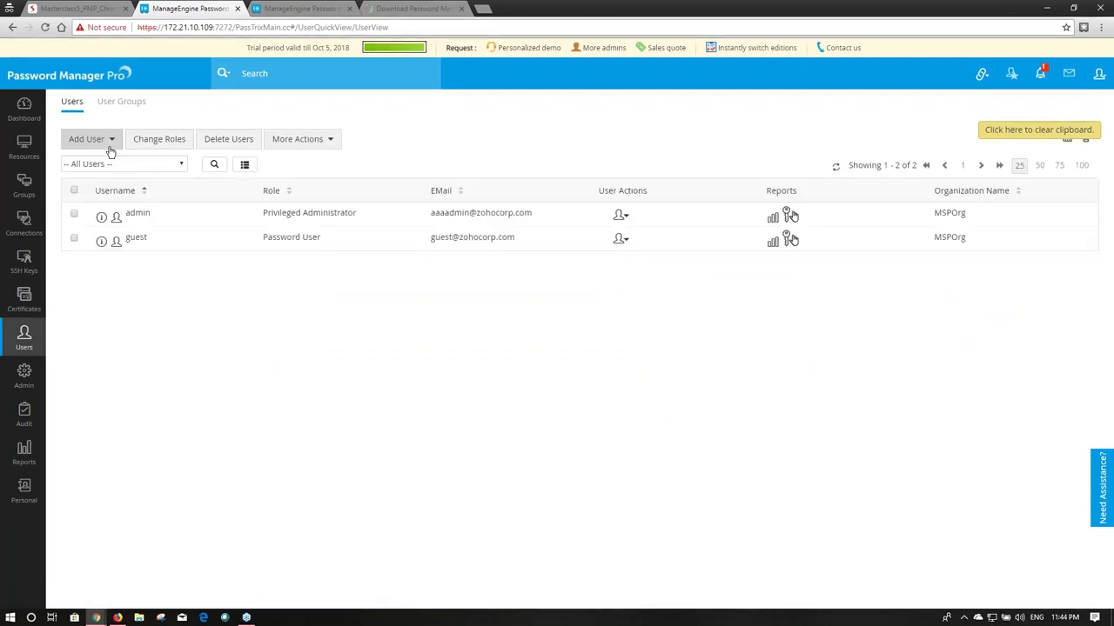
Step: Manually add a user with first and last name filled in and username 'operator'
{"action": "left_click", "coordinate": [111, 145]}
{"action": "left_click", "coordinate": [113, 157]}
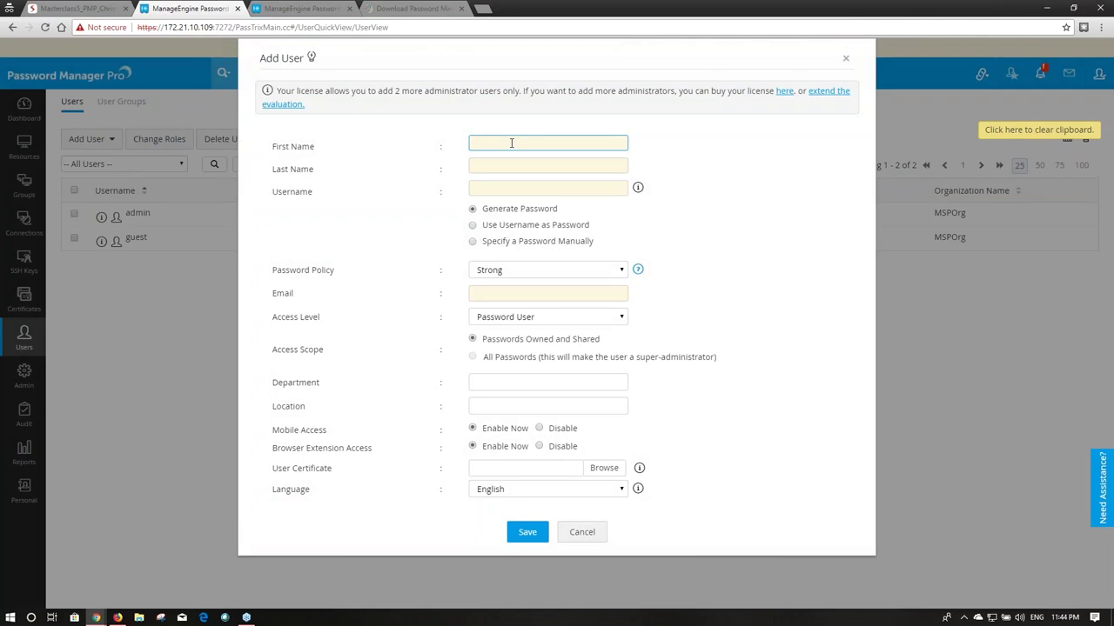
{"action": "type", "text": "operator"}
{"action": "key", "text": "Tab"}
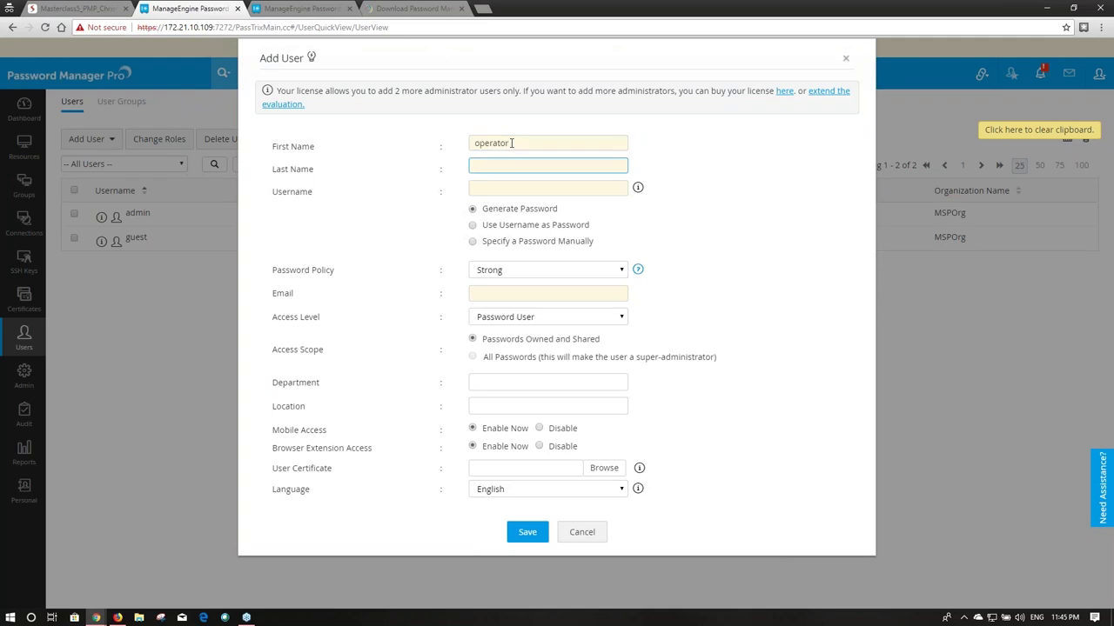
{"action": "type", "text": "o"}
{"action": "key", "text": "Tab"}
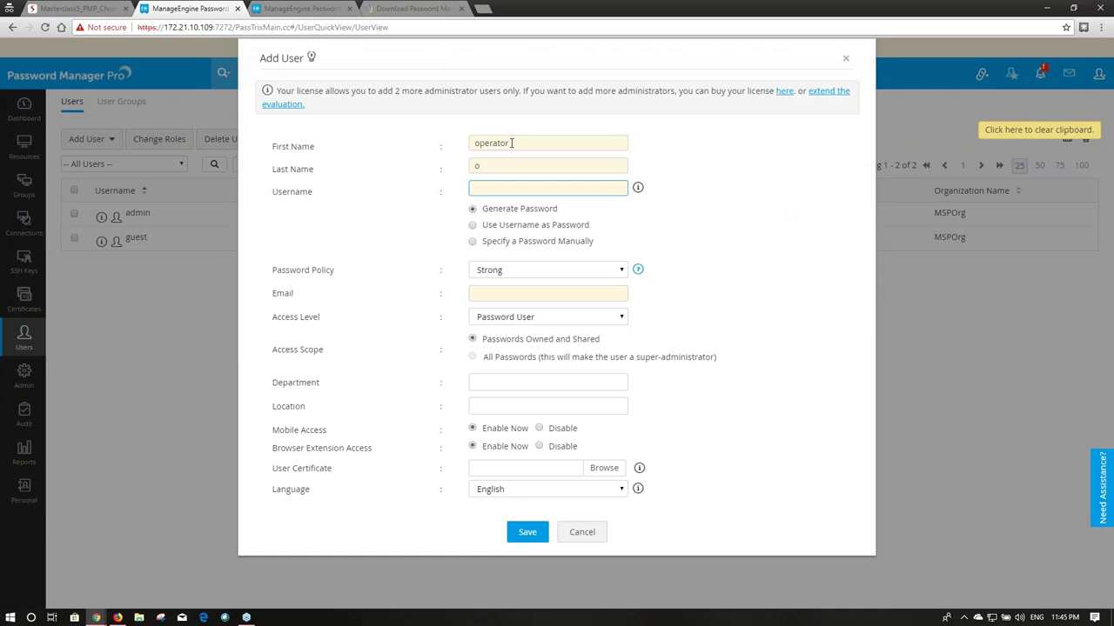
{"action": "type", "text": "operator"}
{"action": "key", "text": "Tab"}
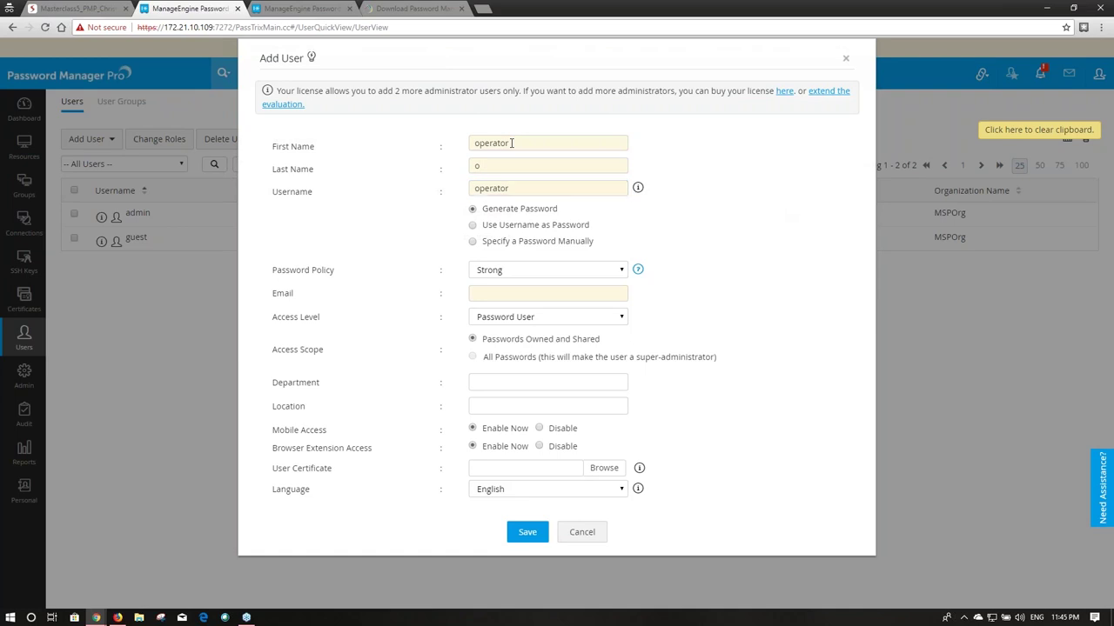
{"action": "left_click", "coordinate": [473, 227]}
{"action": "left_click", "coordinate": [484, 316]}
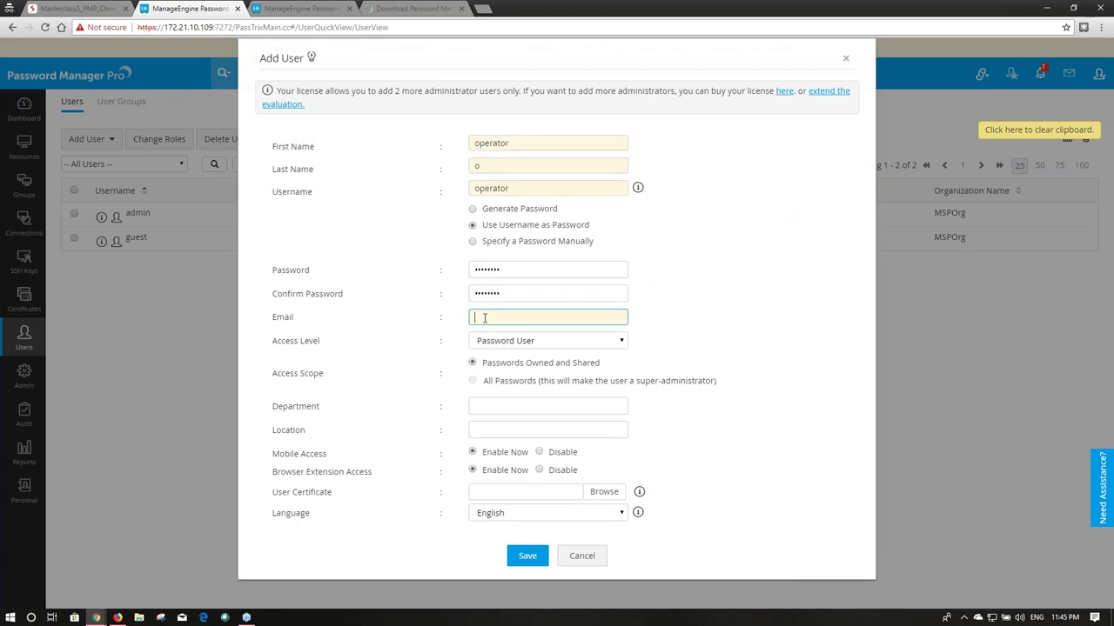
{"action": "type", "text": "test1@test.com"}
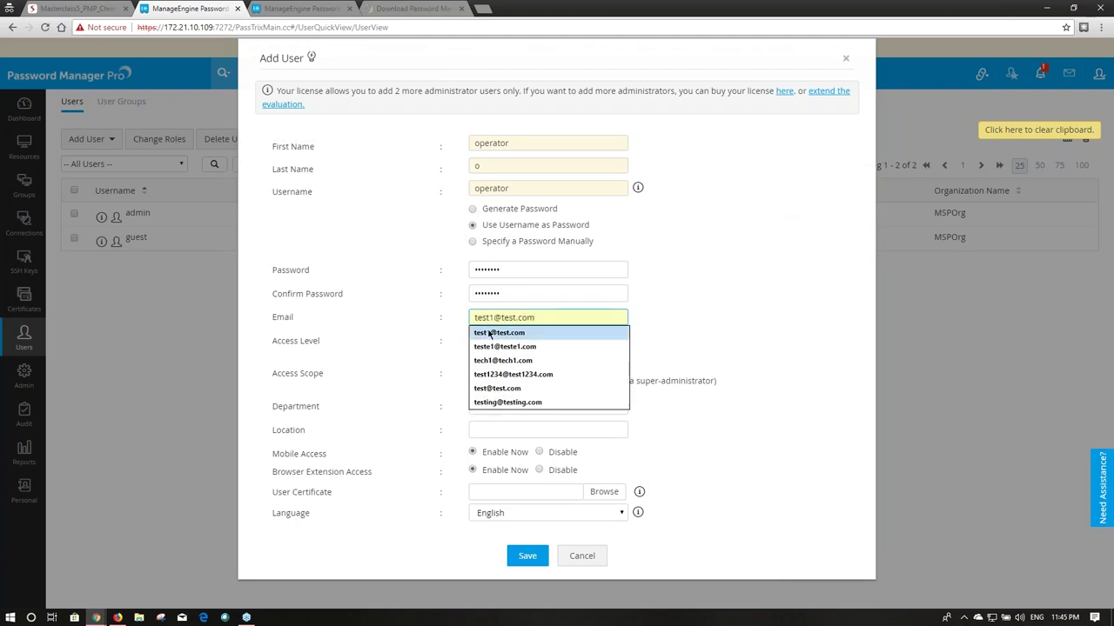
{"action": "left_click", "coordinate": [490, 336]}
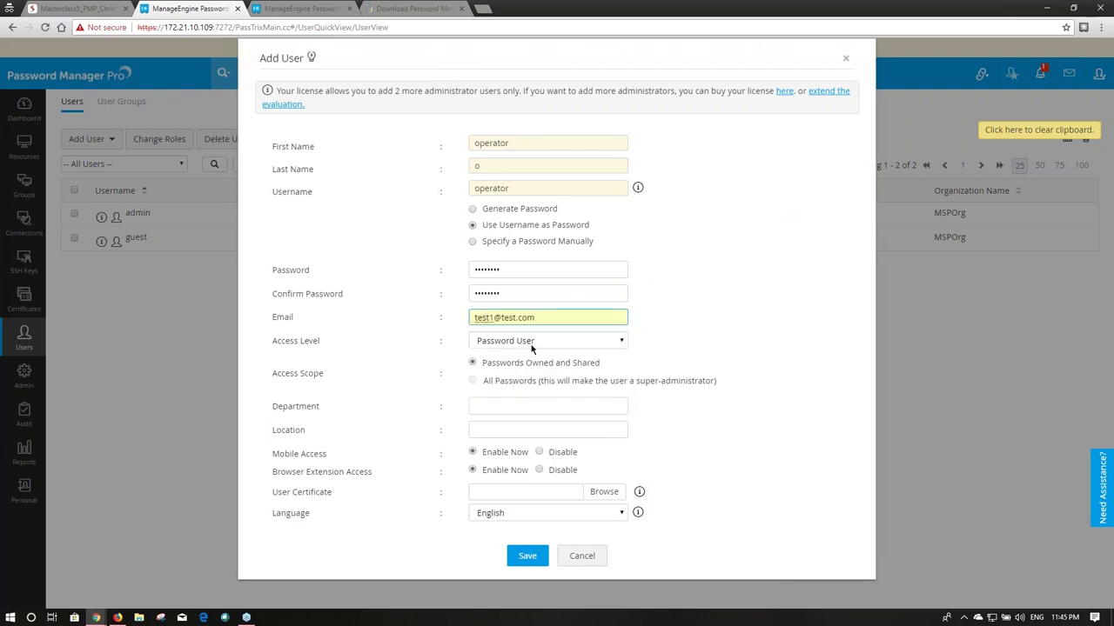
{"action": "left_click", "coordinate": [541, 555]}
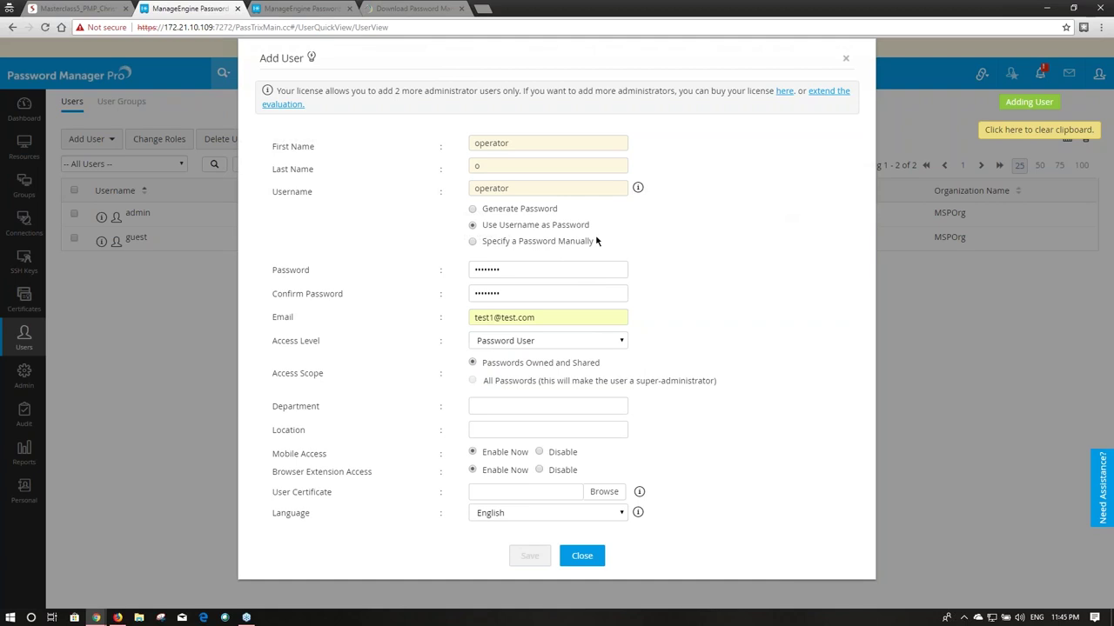
{"action": "left_click", "coordinate": [118, 618]}
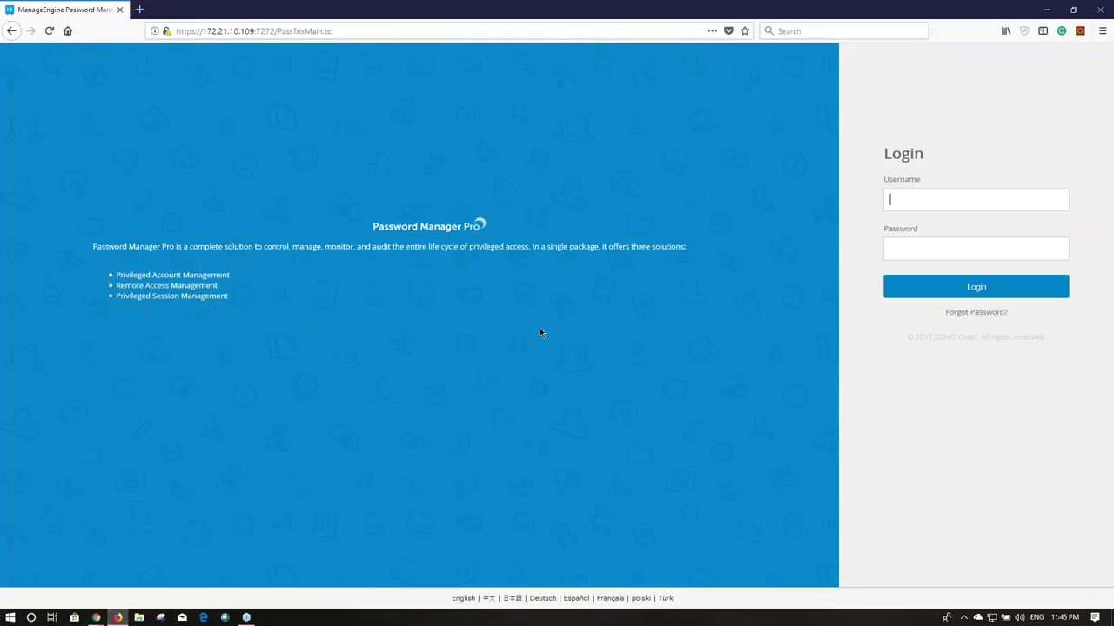
Step: Log in as the operator, and bring the admin's session to its resources list
{"action": "type", "text": "operat"}
{"action": "key", "text": "BackSpace"}
{"action": "key", "text": "BackSpace"}
{"action": "key", "text": "BackSpace"}
{"action": "key", "text": "BackSpace"}
{"action": "key", "text": "BackSpace"}
{"action": "key", "text": "BackSpace"}
{"action": "type", "text": "••••"}
{"action": "key", "text": "Return"}
{"action": "key", "text": "alt+Tab"}
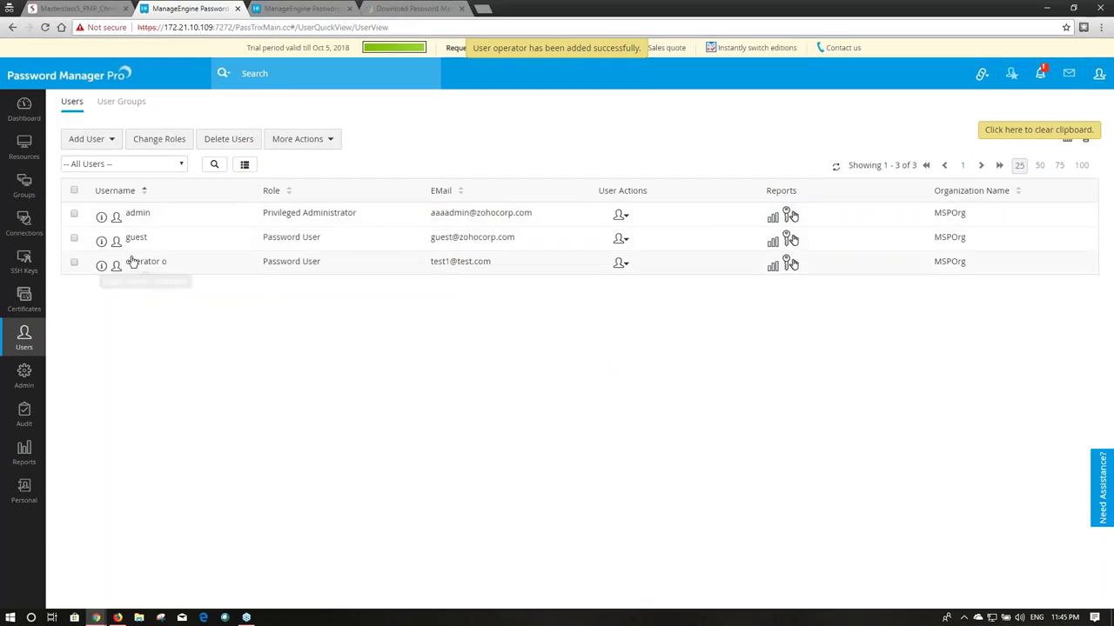
{"action": "left_click", "coordinate": [24, 146]}
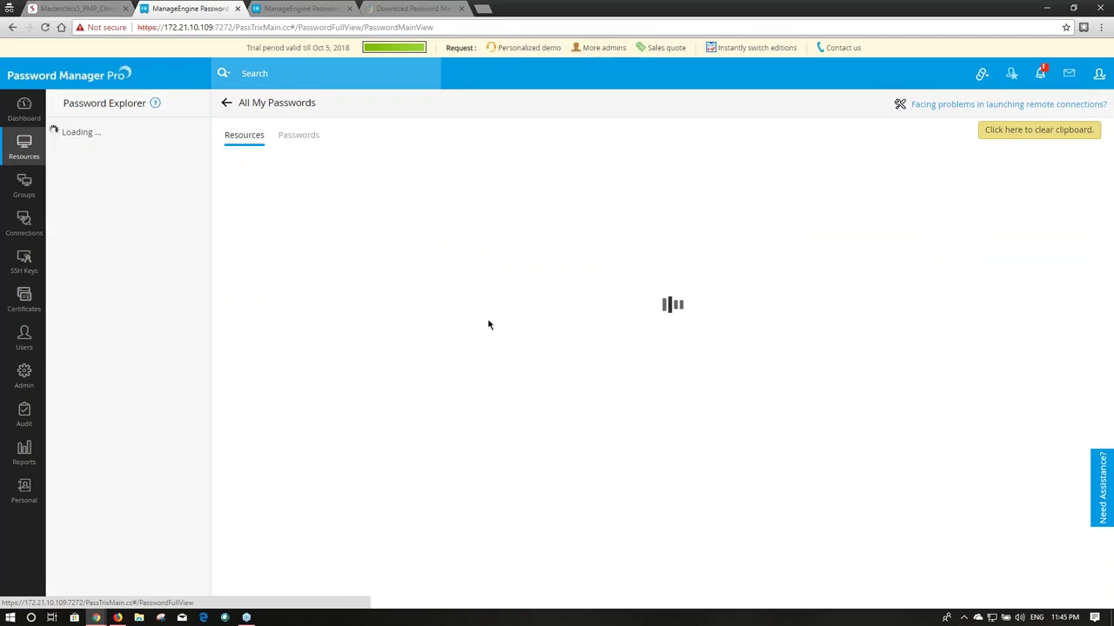
Step: Enter the old password, then generate, reveal and select a new login password
{"action": "key", "text": "alt+Tab"}
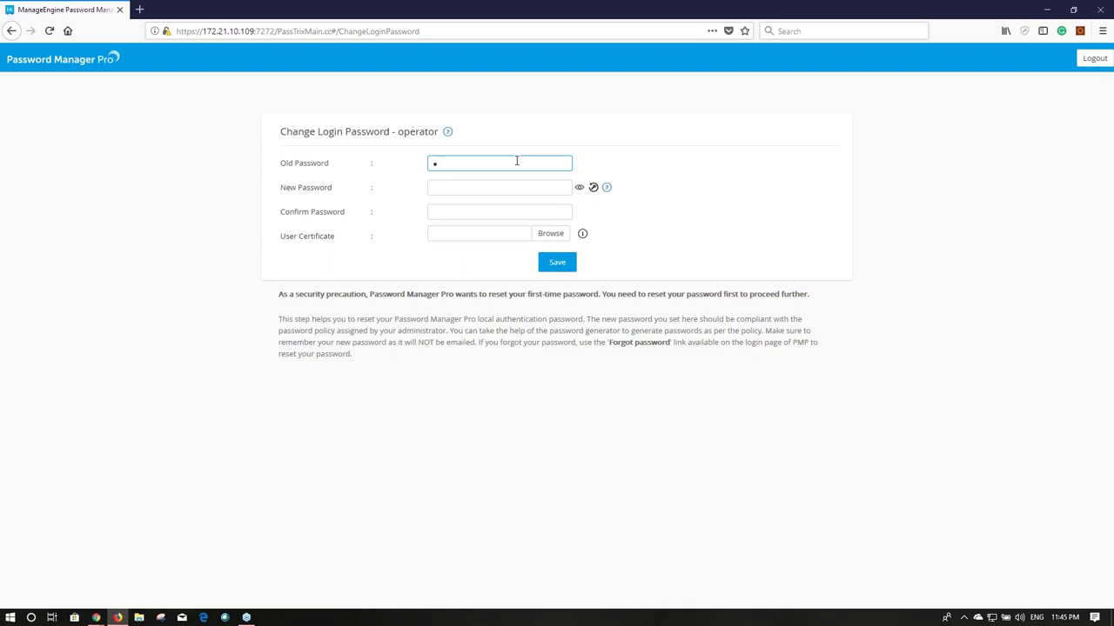
{"action": "type", "text": "assword"}
{"action": "key", "text": "Tab"}
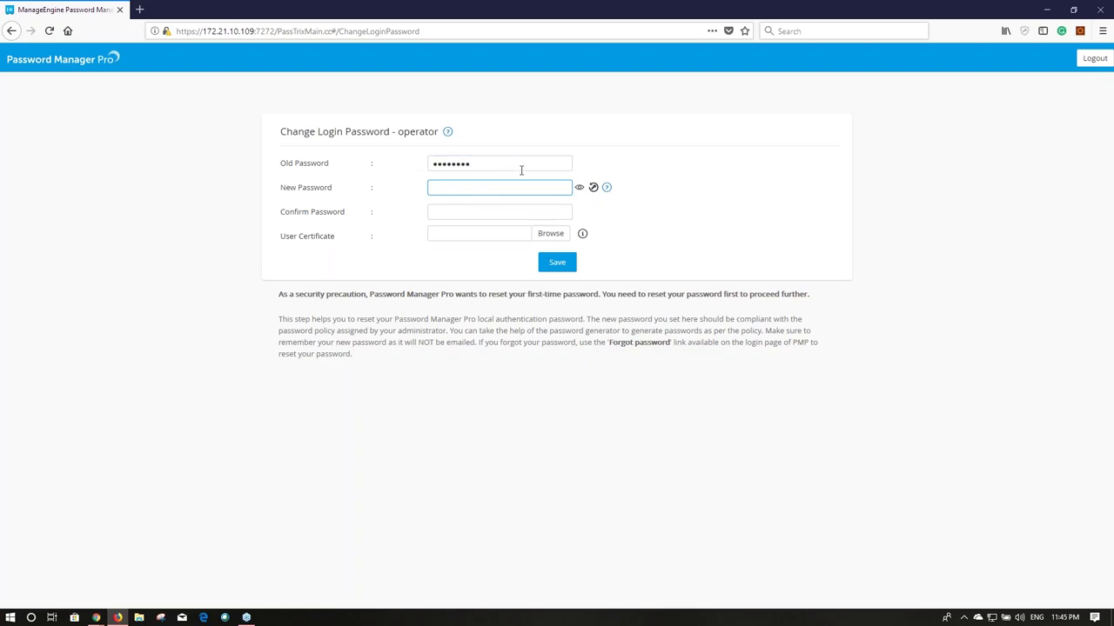
{"action": "left_click", "coordinate": [593, 187]}
{"action": "left_click", "coordinate": [578, 187]}
{"action": "double_click", "coordinate": [459, 187]}
{"action": "key", "text": "ctrl+c"}
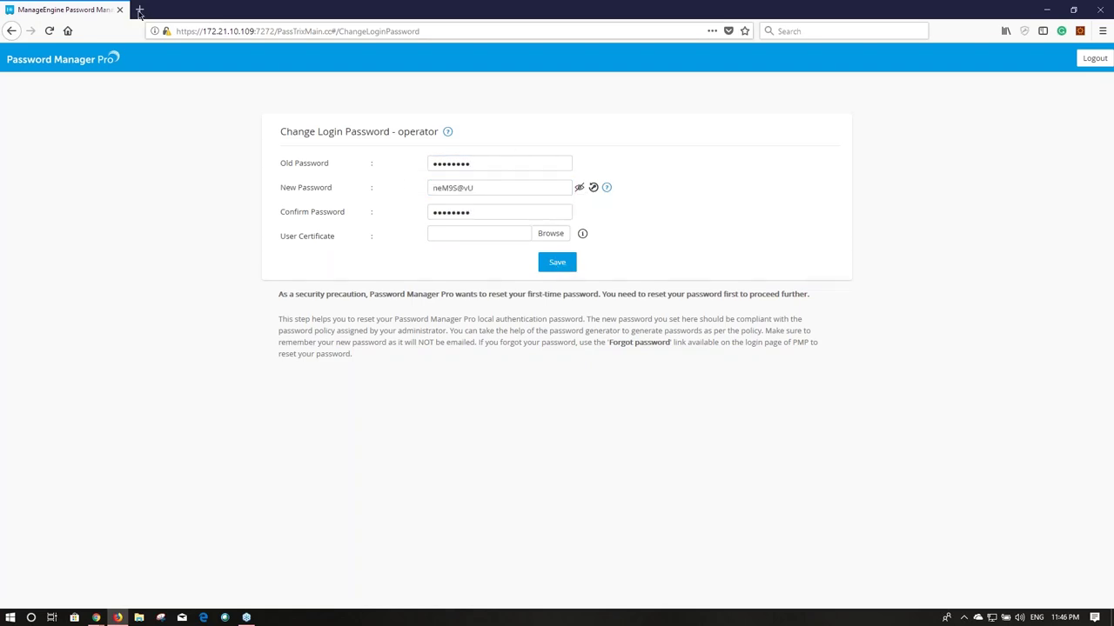
Step: Paste the generated password into a new browser tab for safekeeping and return
{"action": "left_click", "coordinate": [139, 10]}
{"action": "key", "text": "ctrl+v"}
{"action": "left_click", "coordinate": [96, 8]}
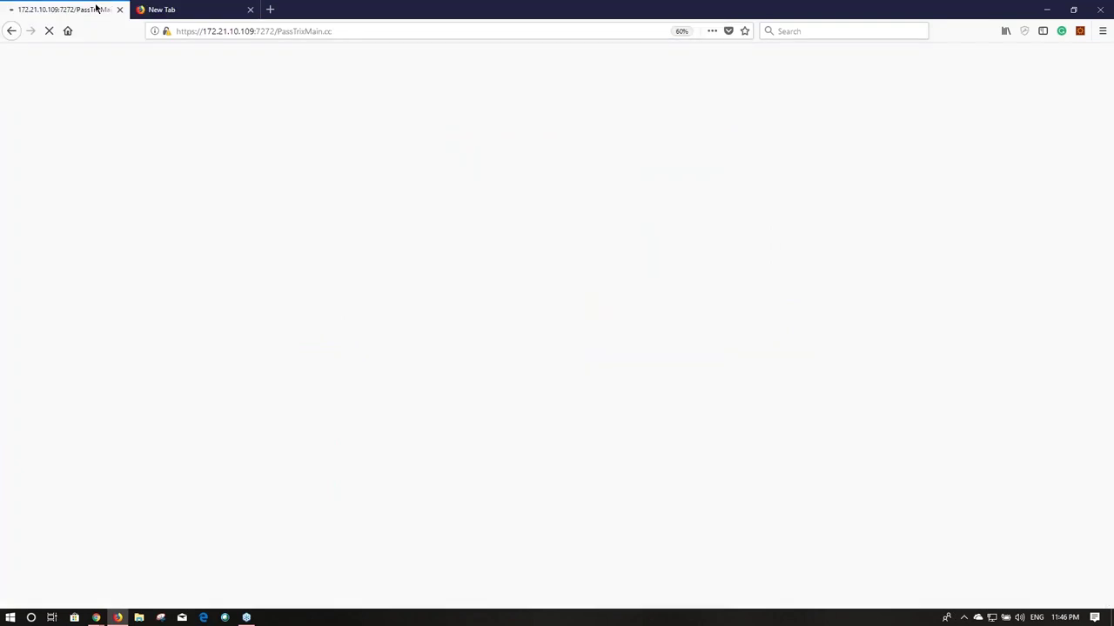
{"action": "left_click", "coordinate": [800, 31]}
{"action": "key", "text": "ctrl+v"}
{"action": "left_click", "coordinate": [226, 9]}
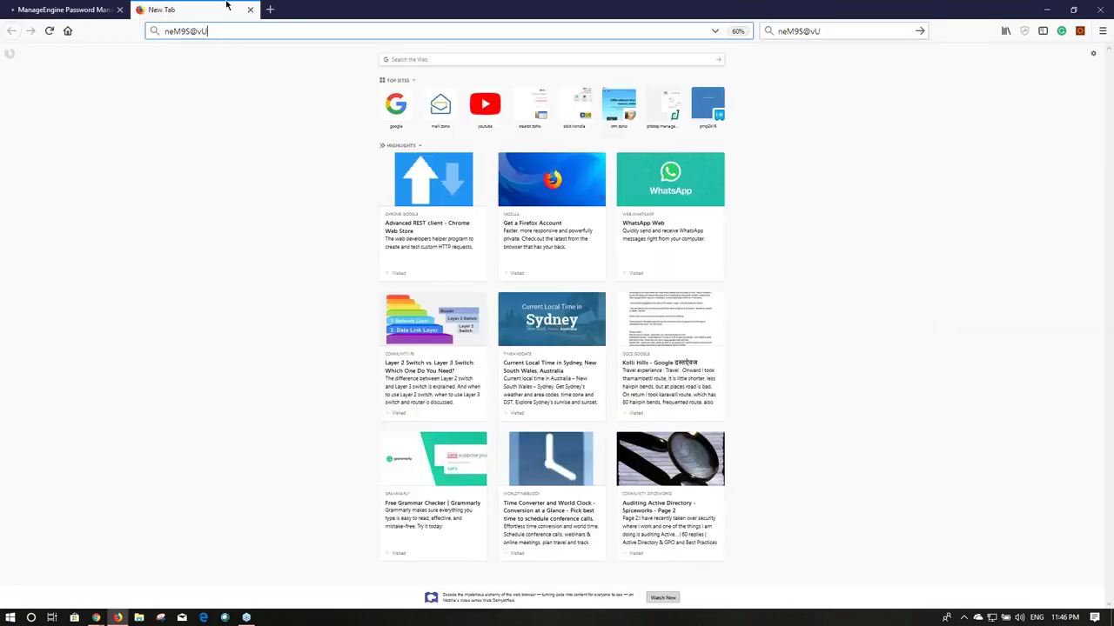
{"action": "left_click", "coordinate": [87, 9]}
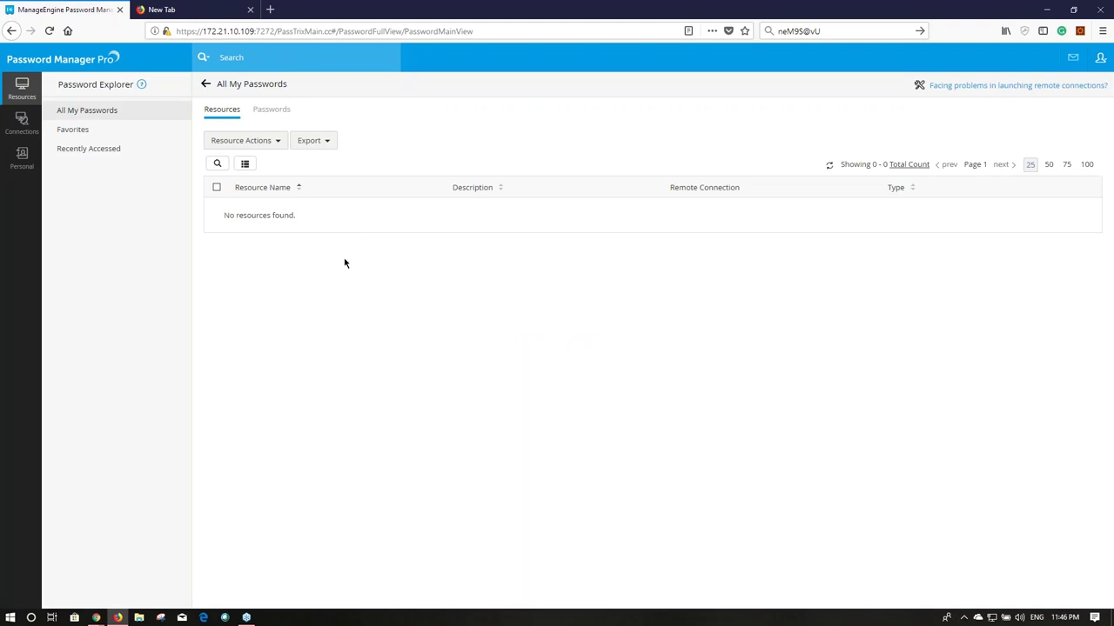
Step: Share PMP - Domain Controller with the operator user at View Passwords access
{"action": "key", "text": "alt+Tab"}
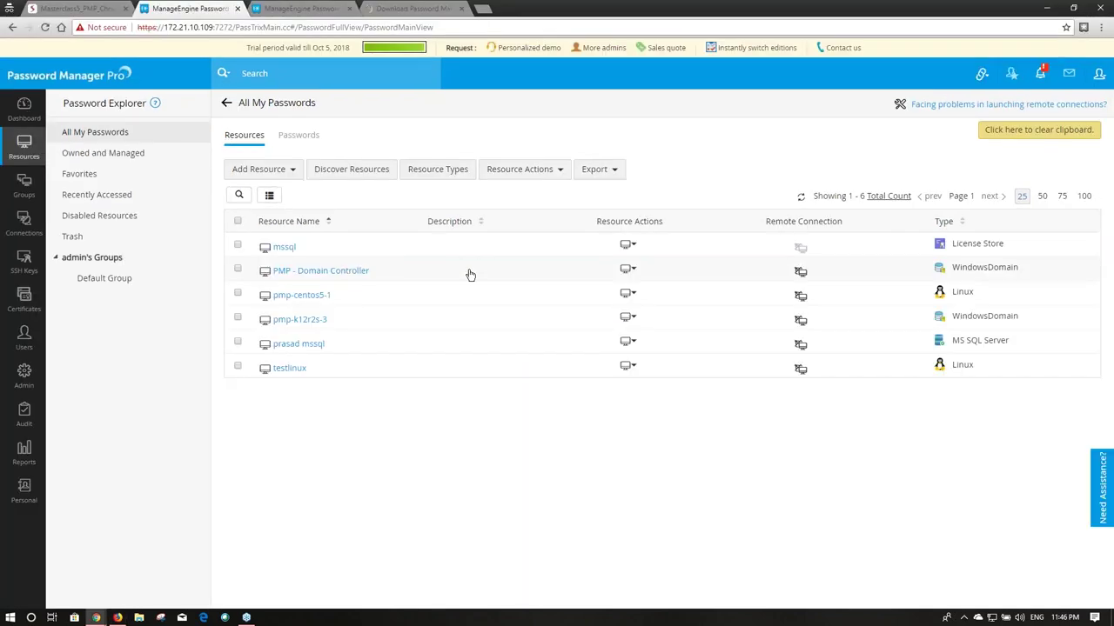
{"action": "left_click", "coordinate": [626, 269]}
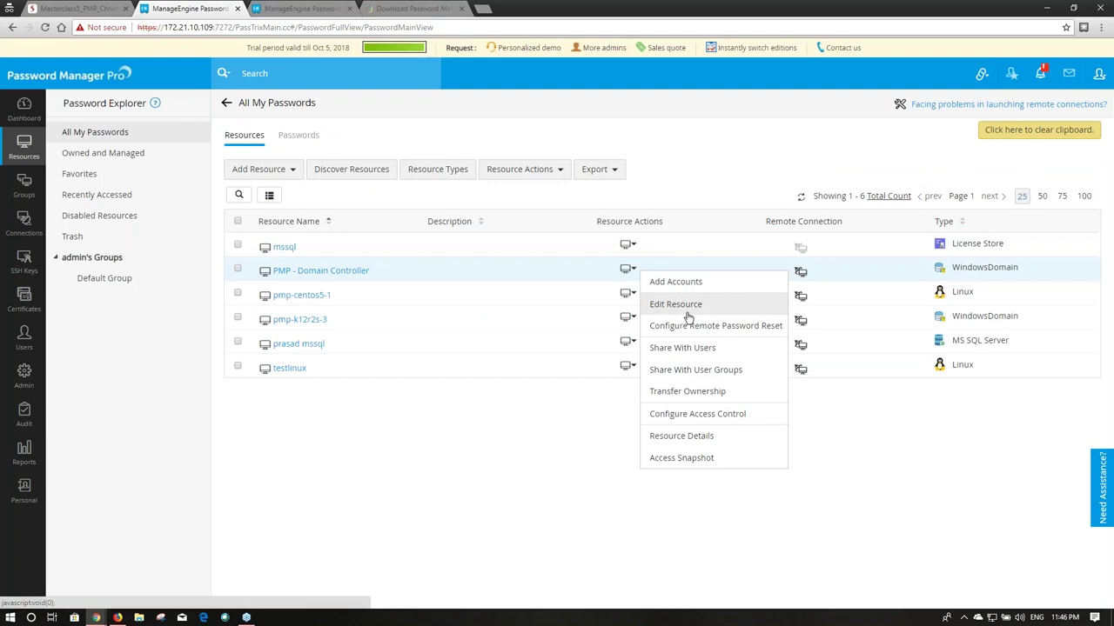
{"action": "left_click", "coordinate": [685, 348]}
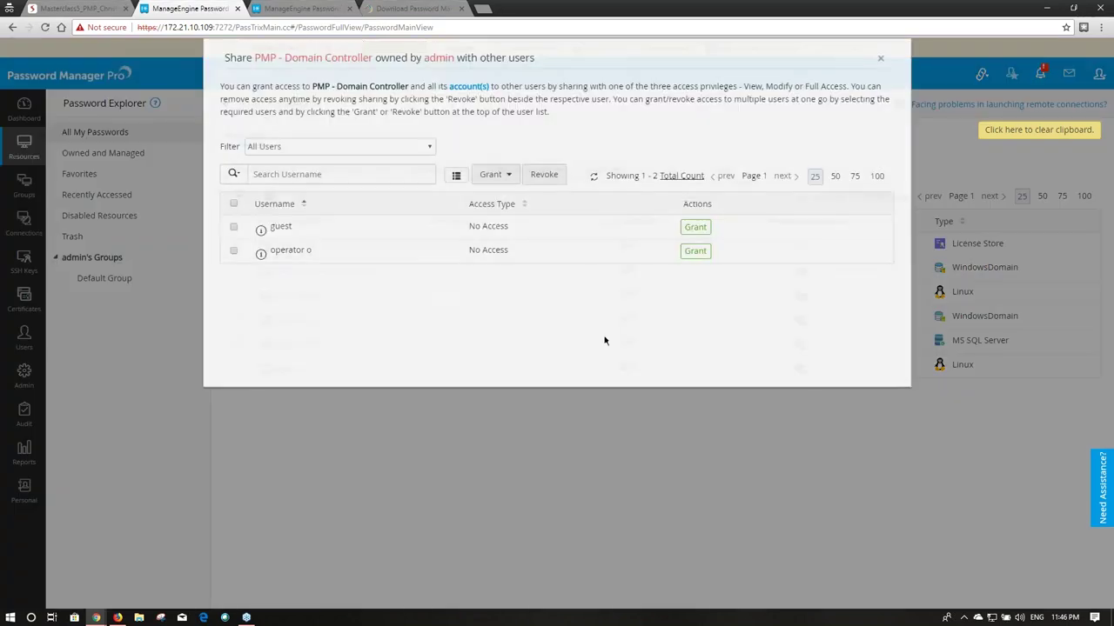
{"action": "left_click", "coordinate": [233, 250]}
{"action": "left_click", "coordinate": [694, 251]}
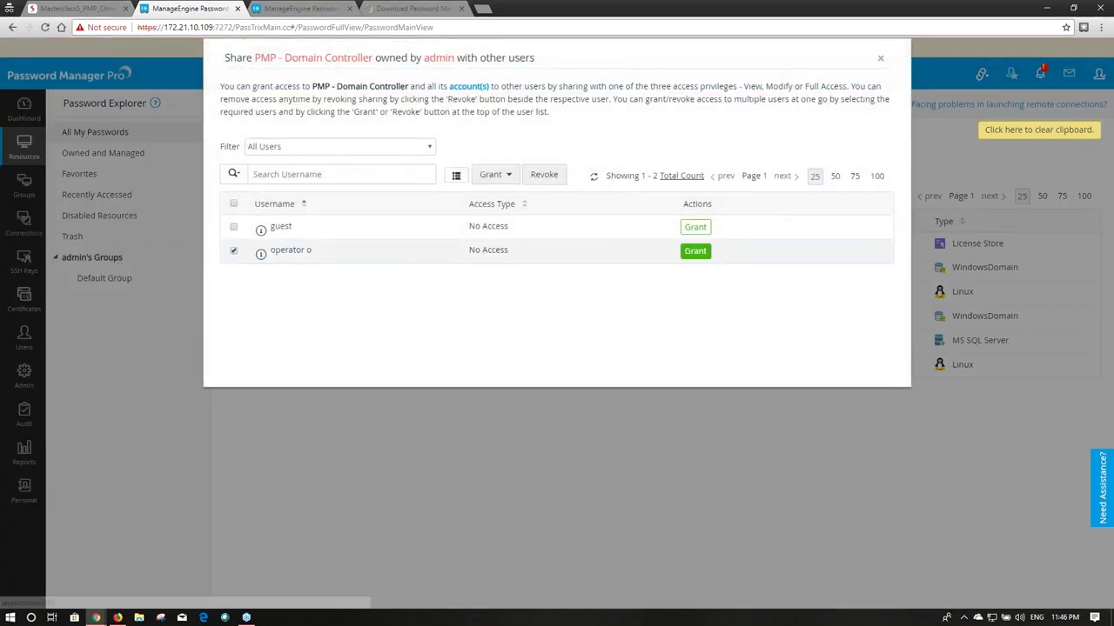
{"action": "left_click", "coordinate": [754, 262]}
Step: As the operator, reload resources and inspect the domain controller's administrator password and connection options
{"action": "key", "text": "alt+Tab"}
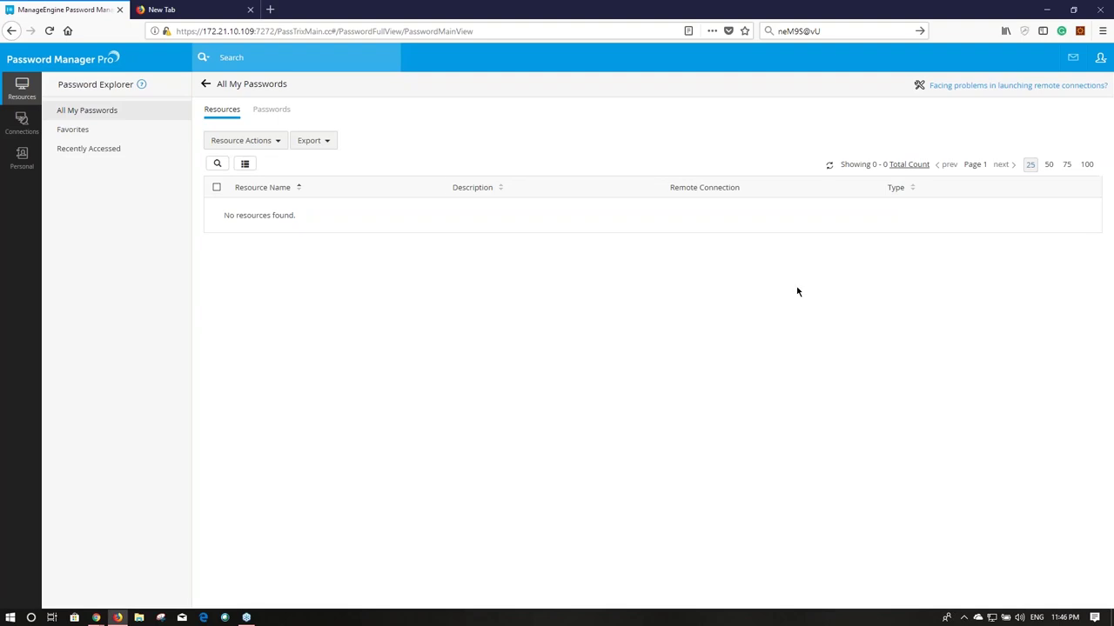
{"action": "left_click", "coordinate": [35, 93]}
{"action": "left_click", "coordinate": [292, 210]}
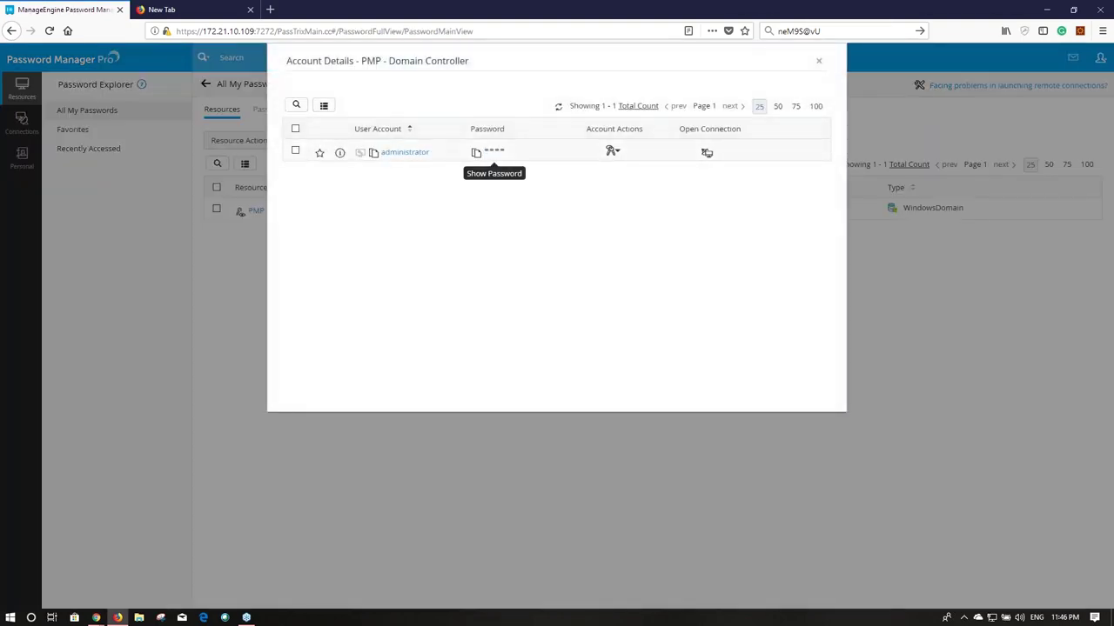
{"action": "left_click", "coordinate": [494, 151]}
{"action": "left_click", "coordinate": [493, 153]}
{"action": "left_click", "coordinate": [705, 154]}
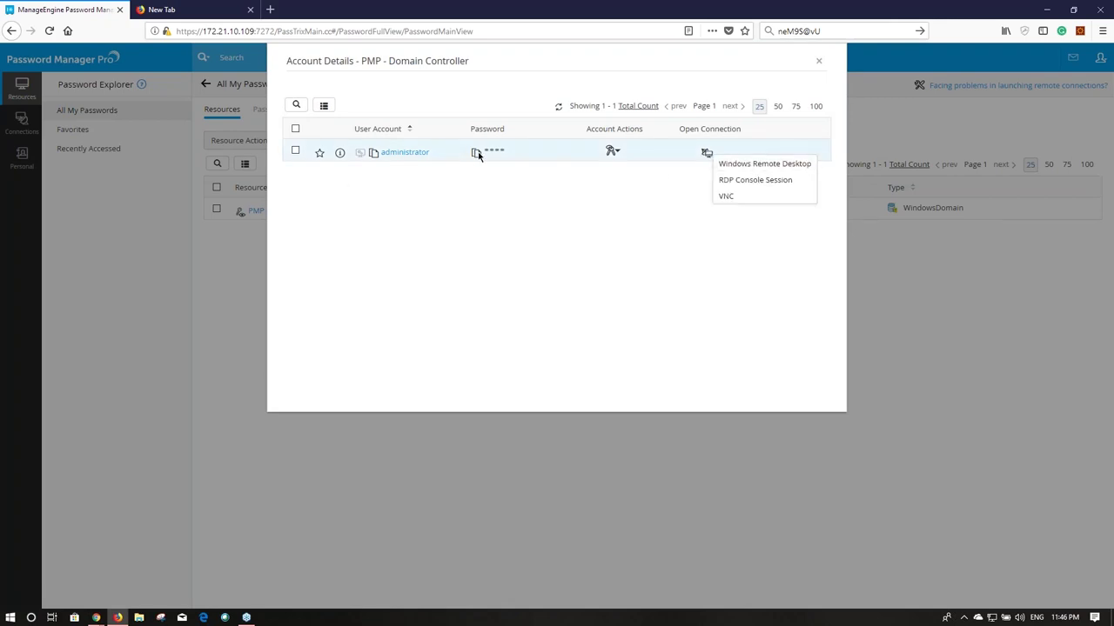
{"action": "left_click", "coordinate": [11, 617]}
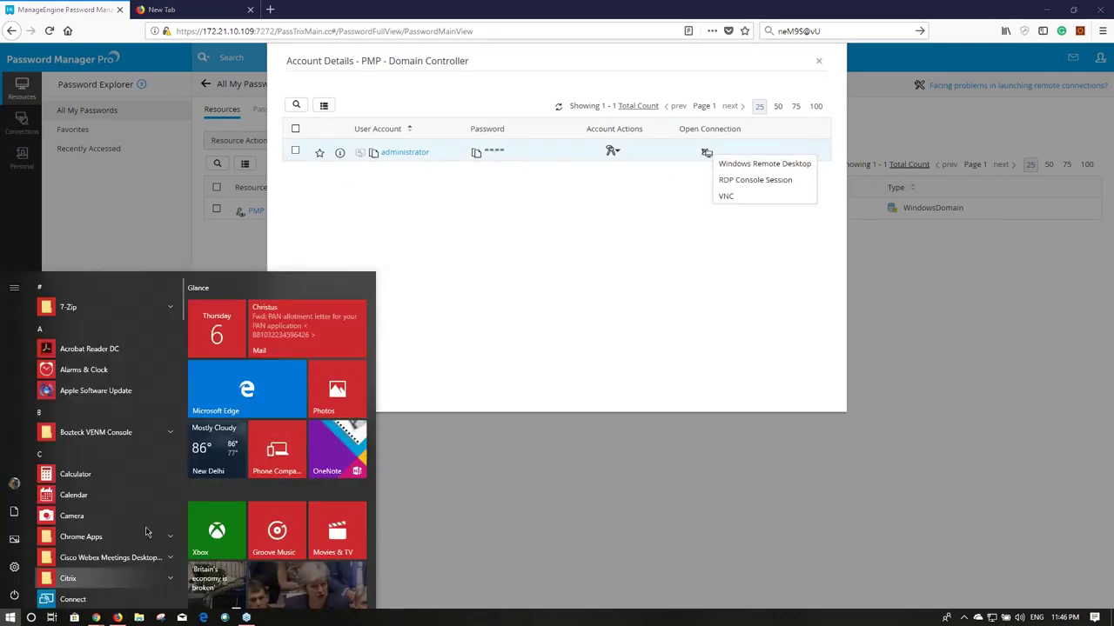
{"action": "left_click", "coordinate": [659, 250]}
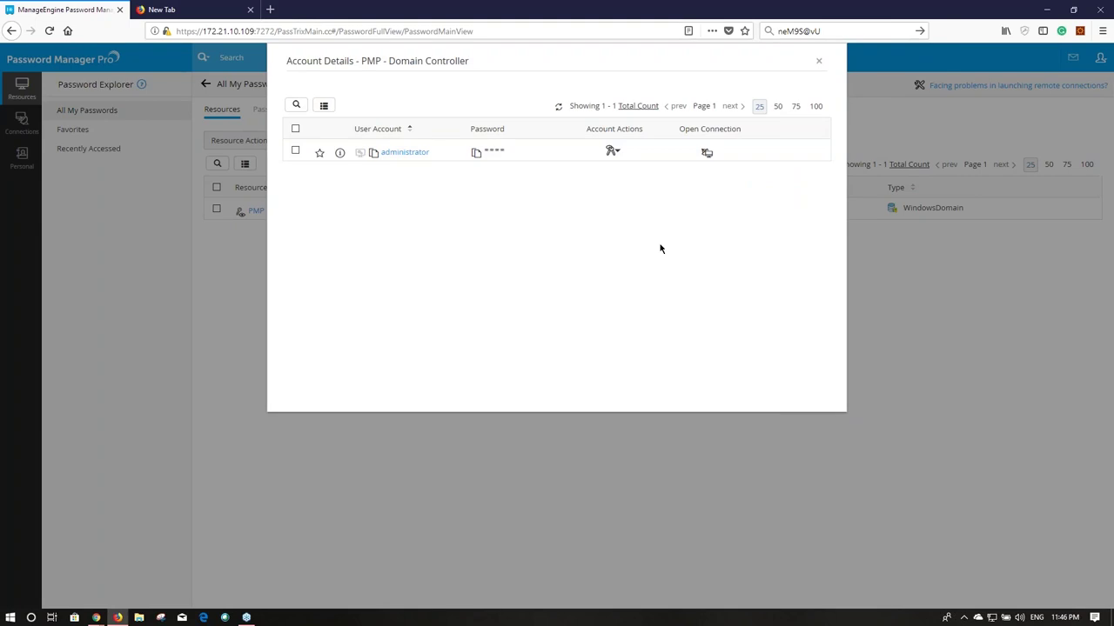
Step: Back as admin, close the sharing settings for PMP - Domain Controller
{"action": "key", "text": "alt+Tab"}
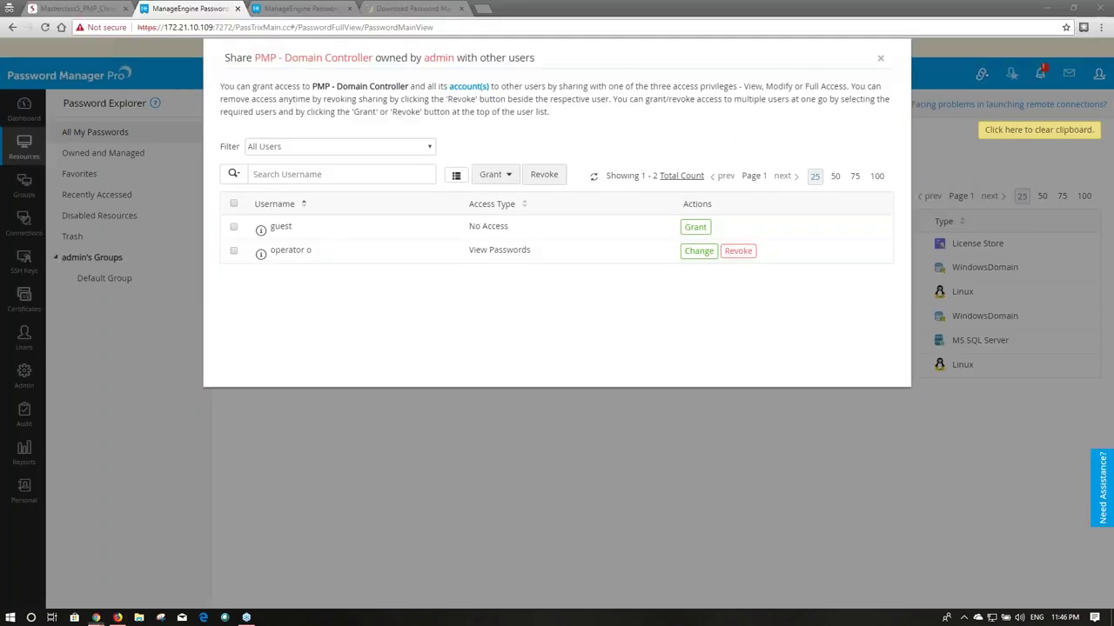
{"action": "left_click", "coordinate": [879, 58]}
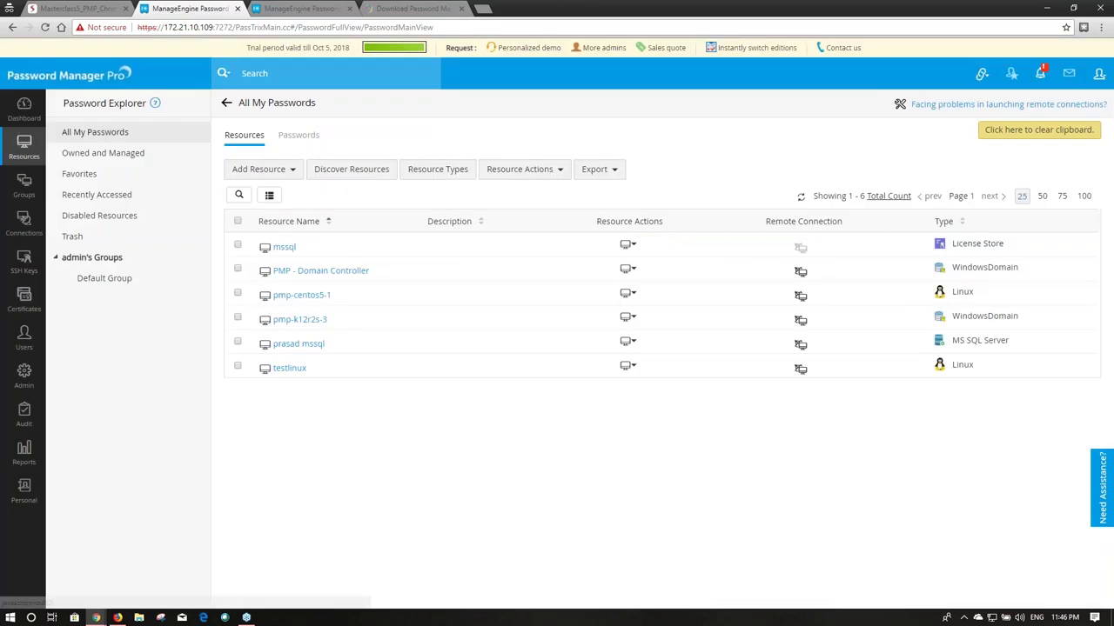
{"action": "left_click", "coordinate": [632, 270]}
Step: Configure access control for PMP - Domain Controller, leave reset-after-use off, and Save & Activate
{"action": "left_click", "coordinate": [700, 413]}
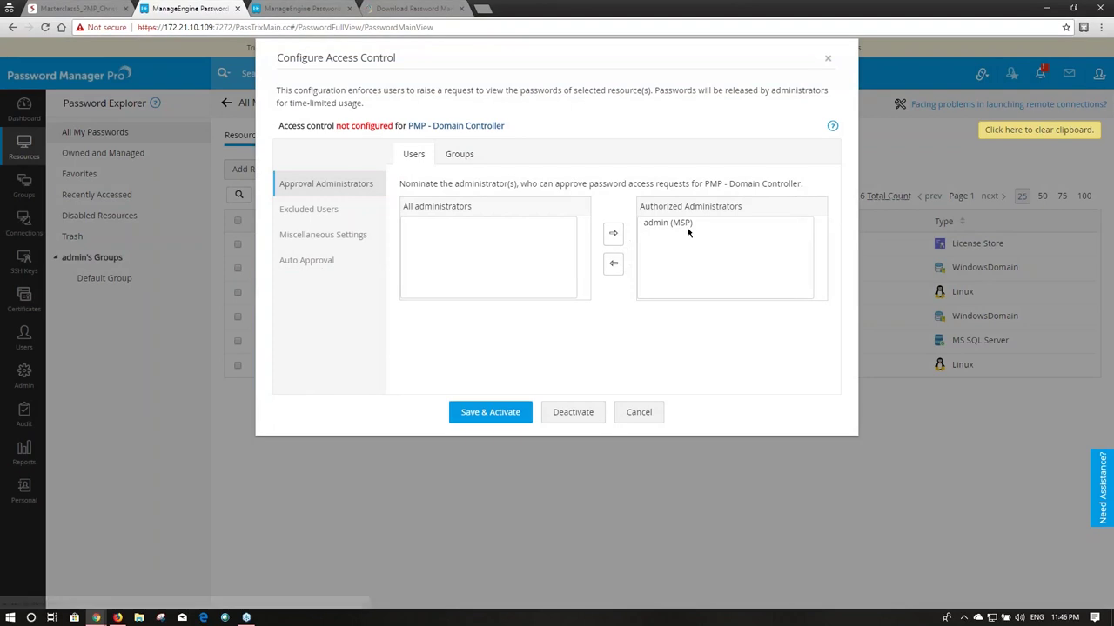
{"action": "left_click", "coordinate": [362, 247]}
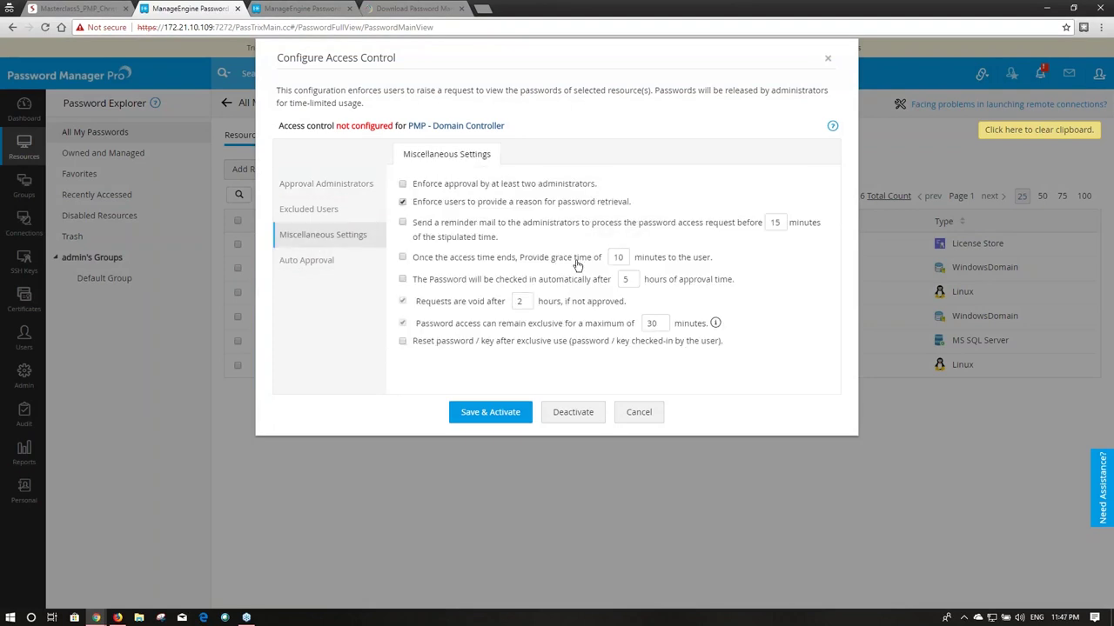
{"action": "left_click", "coordinate": [403, 342]}
{"action": "left_click_drag", "start_coordinate": [435, 343], "coordinate": [718, 343]}
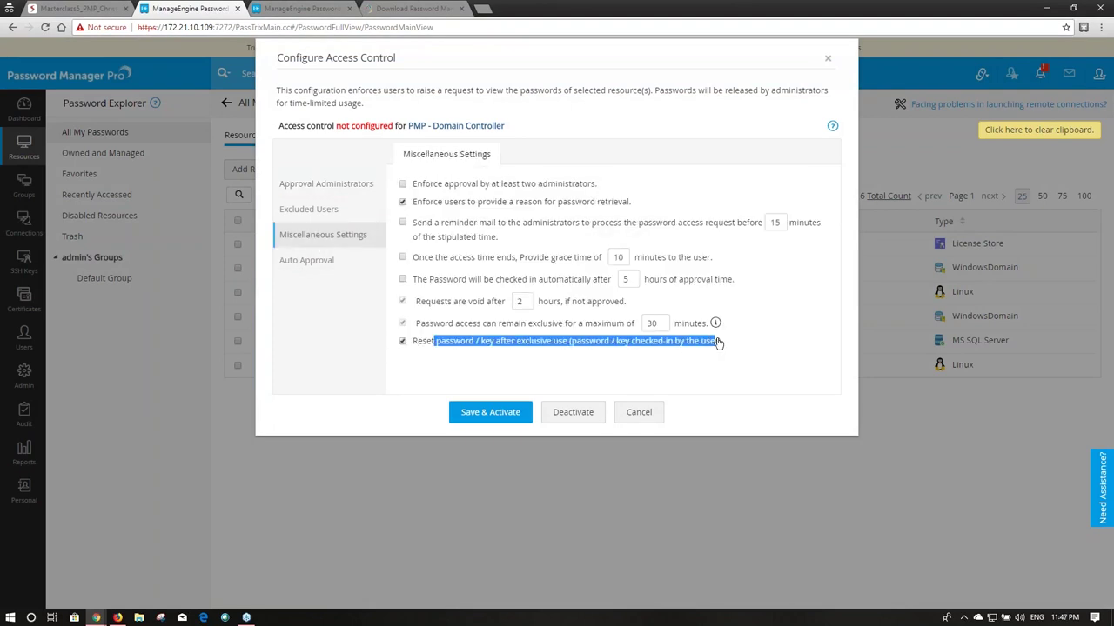
{"action": "left_click", "coordinate": [731, 345]}
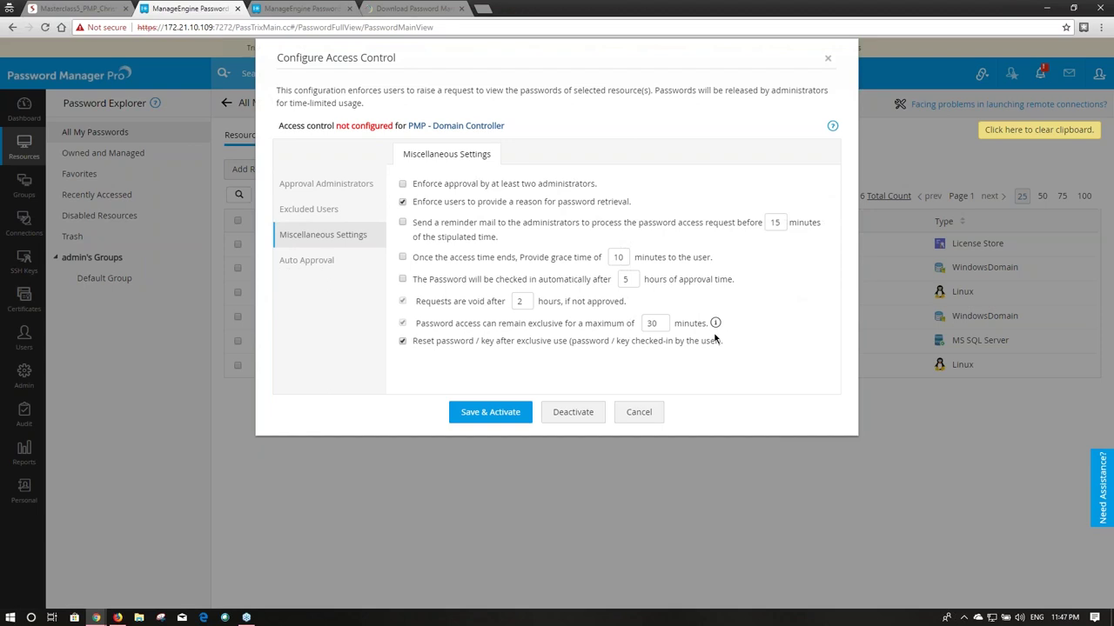
{"action": "left_click", "coordinate": [480, 342]}
{"action": "left_click_drag", "start_coordinate": [438, 323], "coordinate": [537, 323]}
{"action": "left_click", "coordinate": [761, 322]}
{"action": "left_click", "coordinate": [529, 415]}
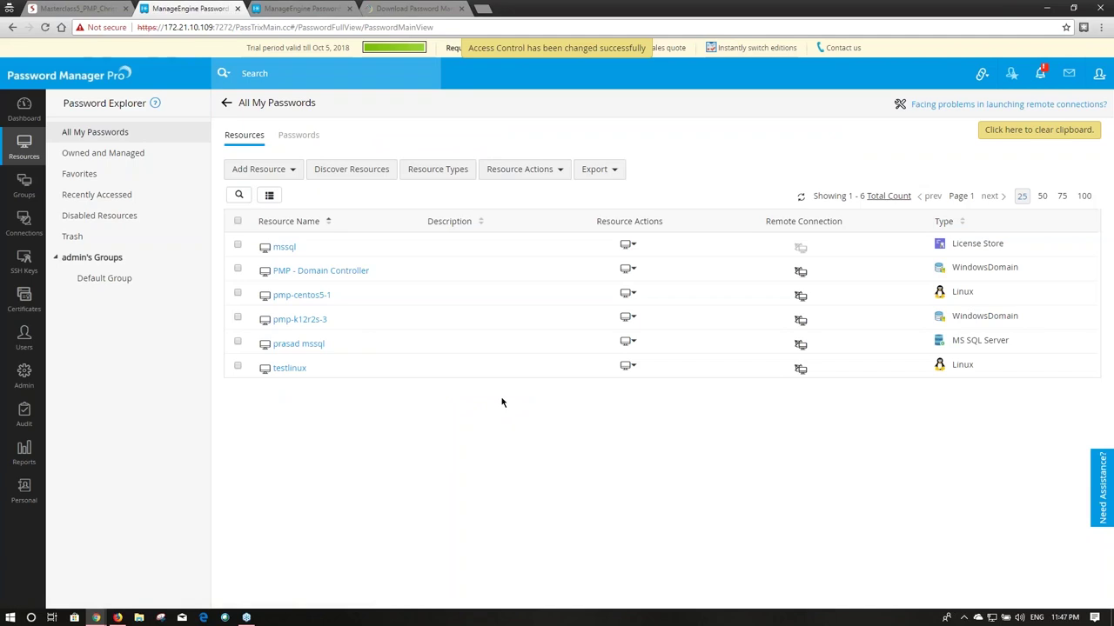
{"action": "left_click_drag", "start_coordinate": [518, 49], "coordinate": [590, 79]}
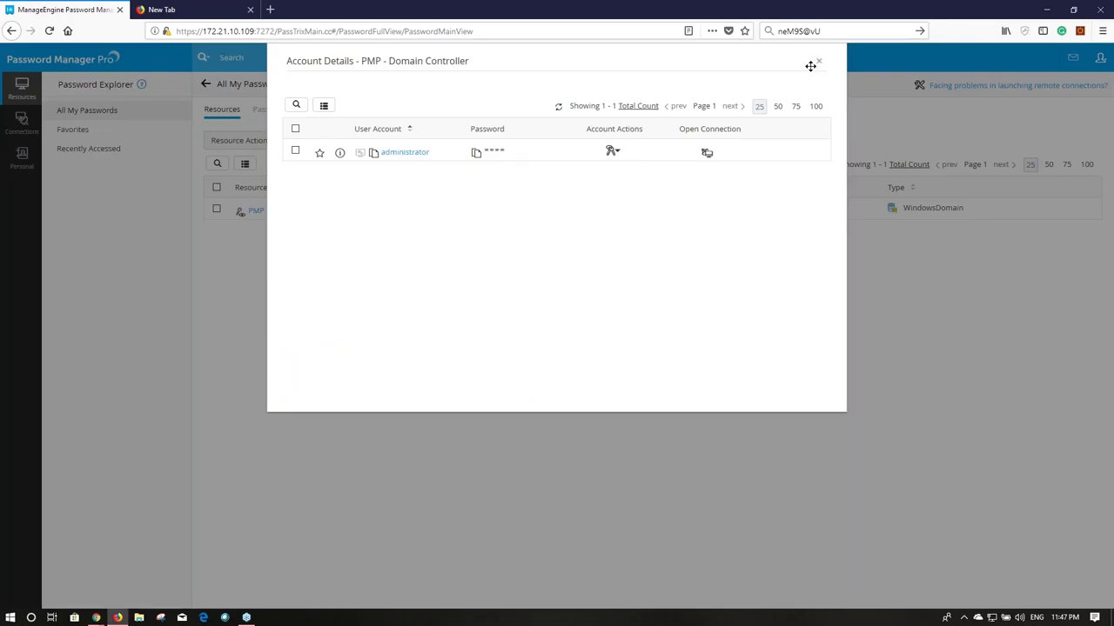
Step: Request the administrator password now with the reason 'maintenance work' and send it
{"action": "left_click", "coordinate": [817, 62]}
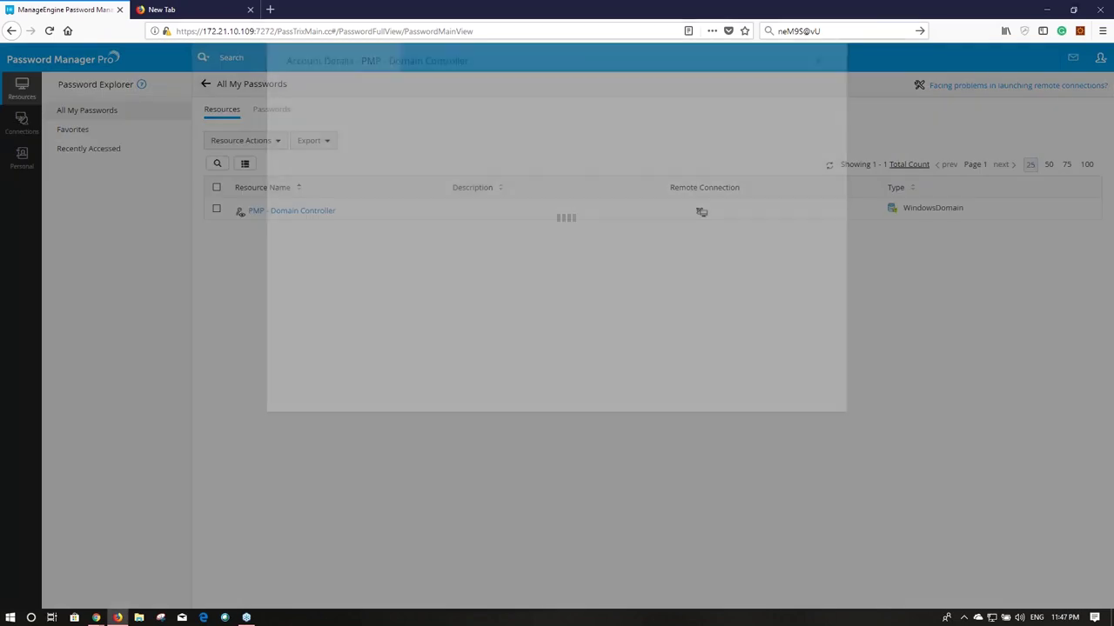
{"action": "left_click", "coordinate": [488, 149]}
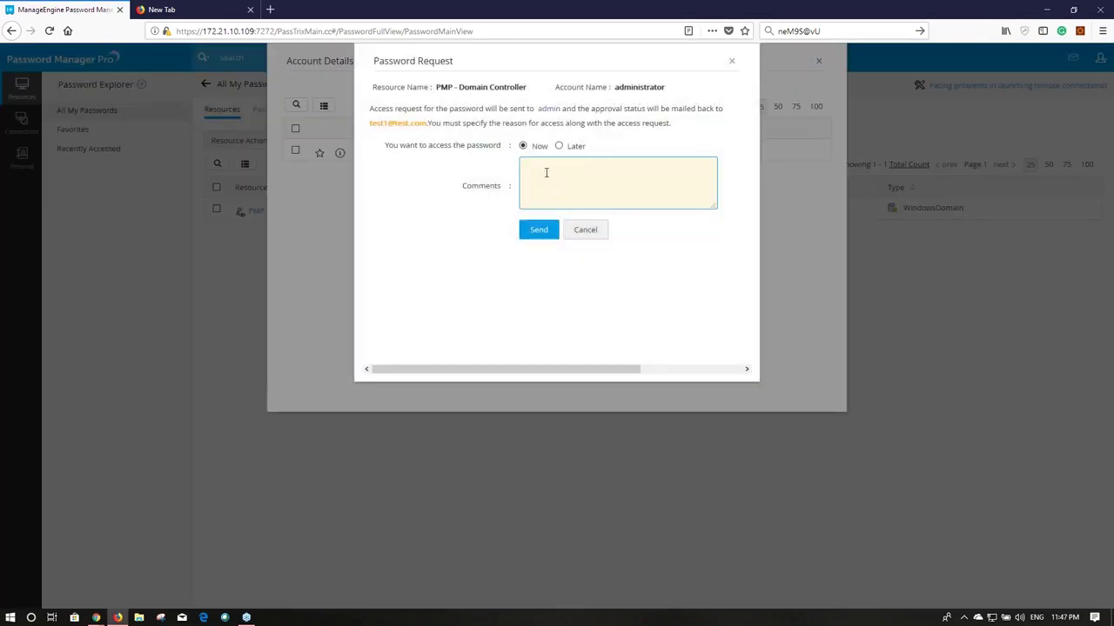
{"action": "type", "text": "maint"}
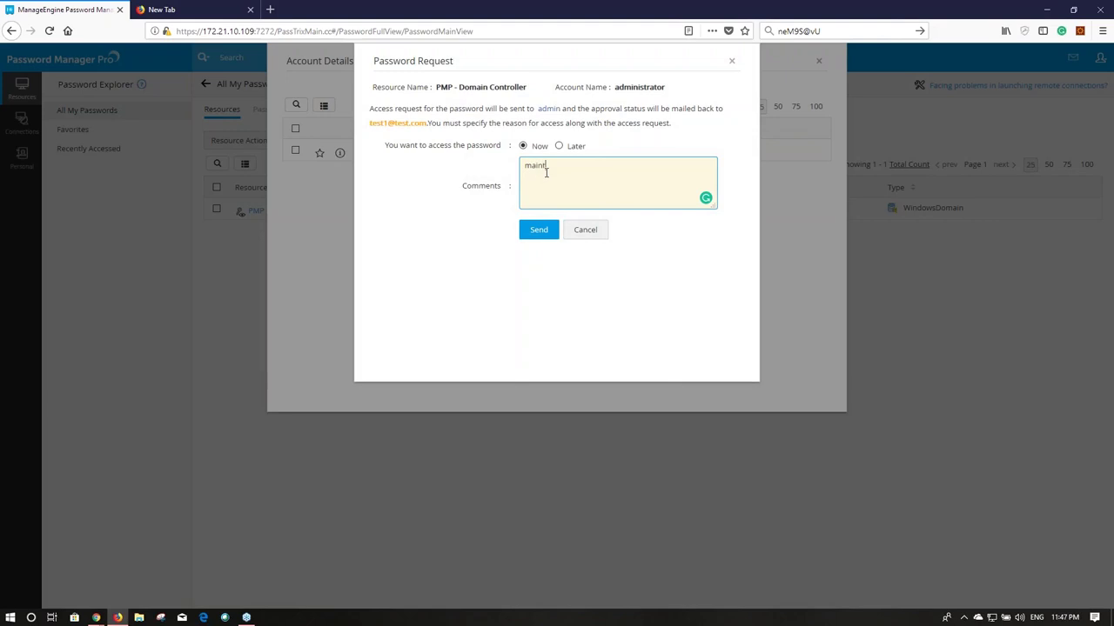
{"action": "type", "text": "enance work"}
{"action": "left_click", "coordinate": [532, 234]}
{"action": "key", "text": "alt+Tab"}
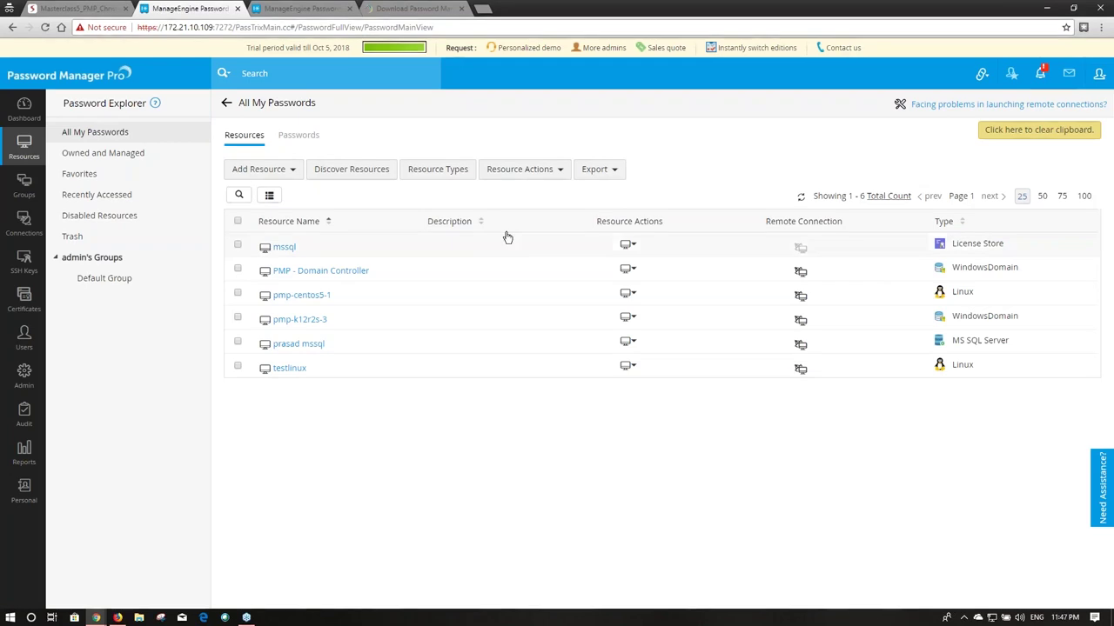
Step: As admin, open the pending password request and approve the operator's request
{"action": "left_click", "coordinate": [1042, 74]}
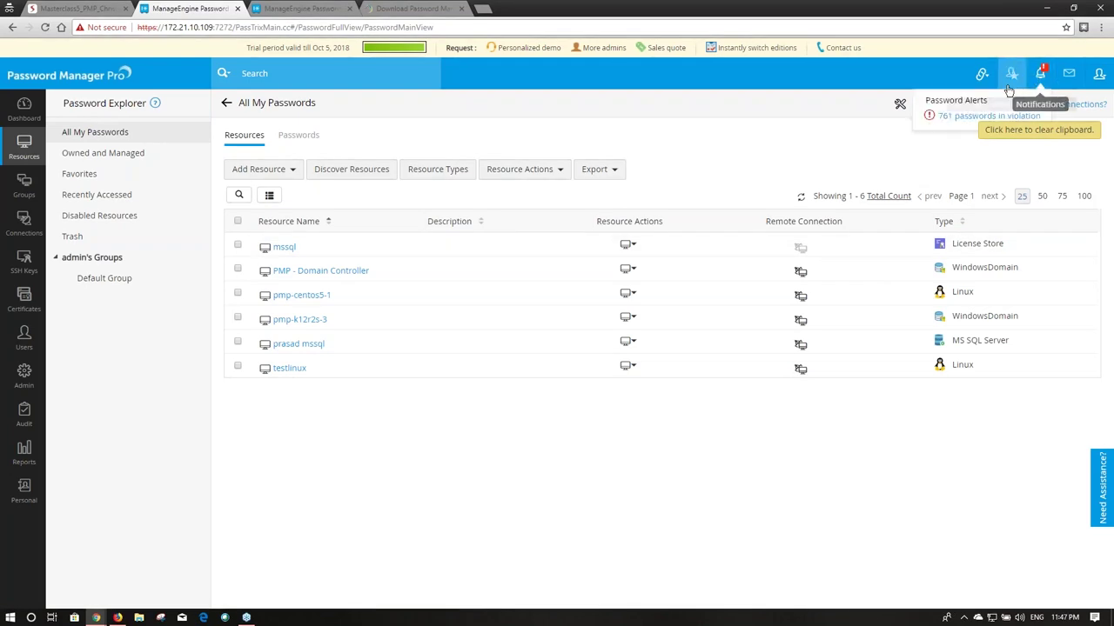
{"action": "left_click", "coordinate": [25, 109]}
{"action": "left_click", "coordinate": [33, 146]}
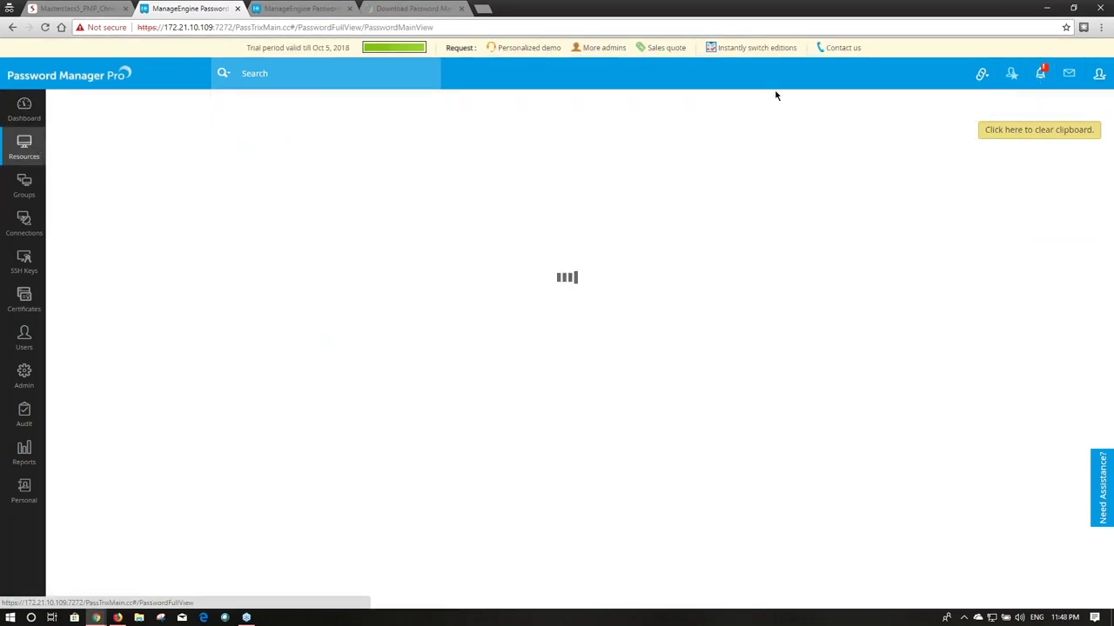
{"action": "left_click", "coordinate": [1040, 74]}
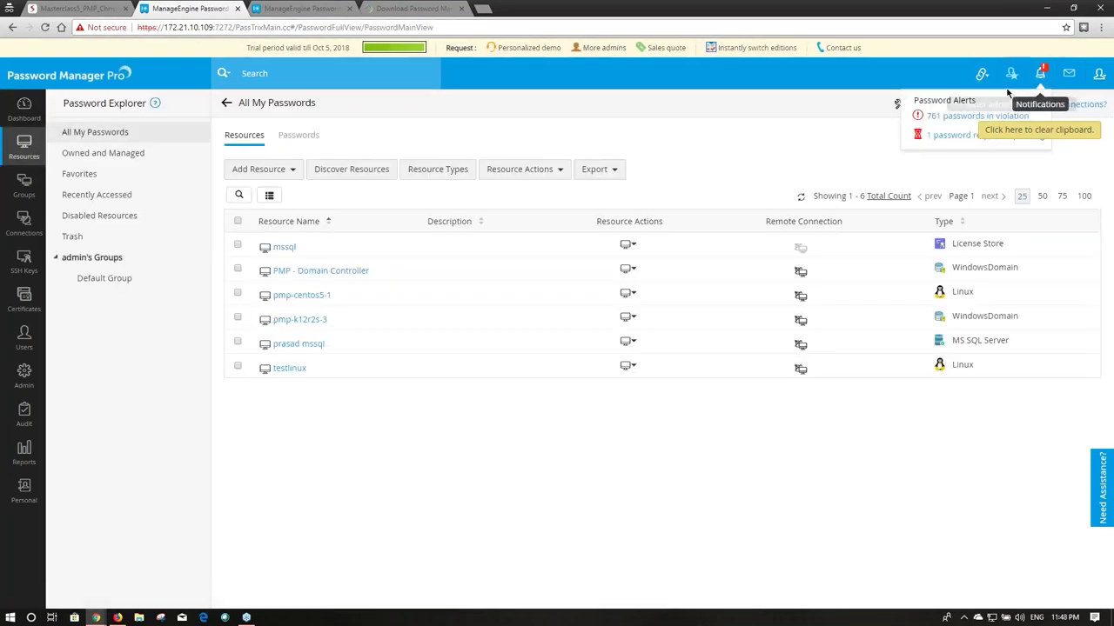
{"action": "left_click", "coordinate": [957, 135]}
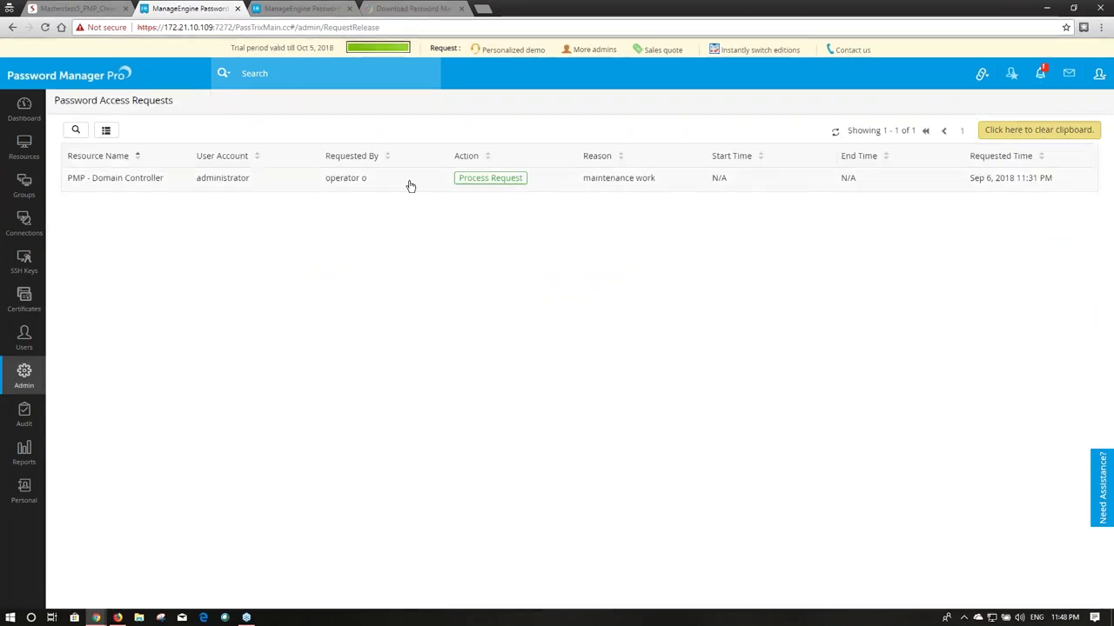
{"action": "left_click_drag", "start_coordinate": [582, 179], "coordinate": [645, 179]}
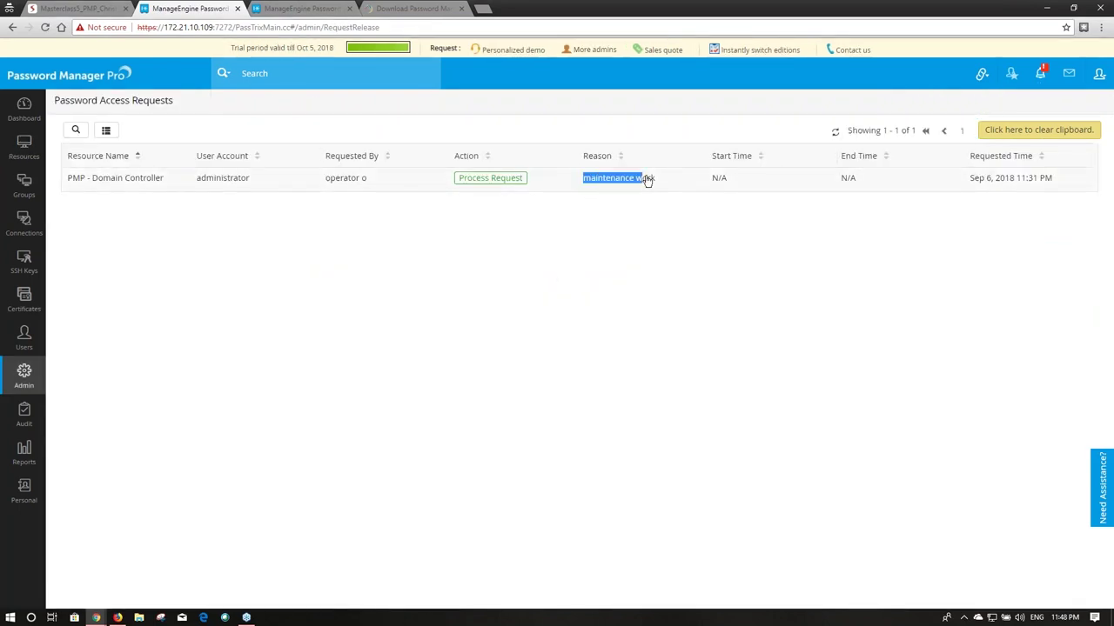
{"action": "left_click", "coordinate": [499, 179]}
{"action": "left_click", "coordinate": [564, 185]}
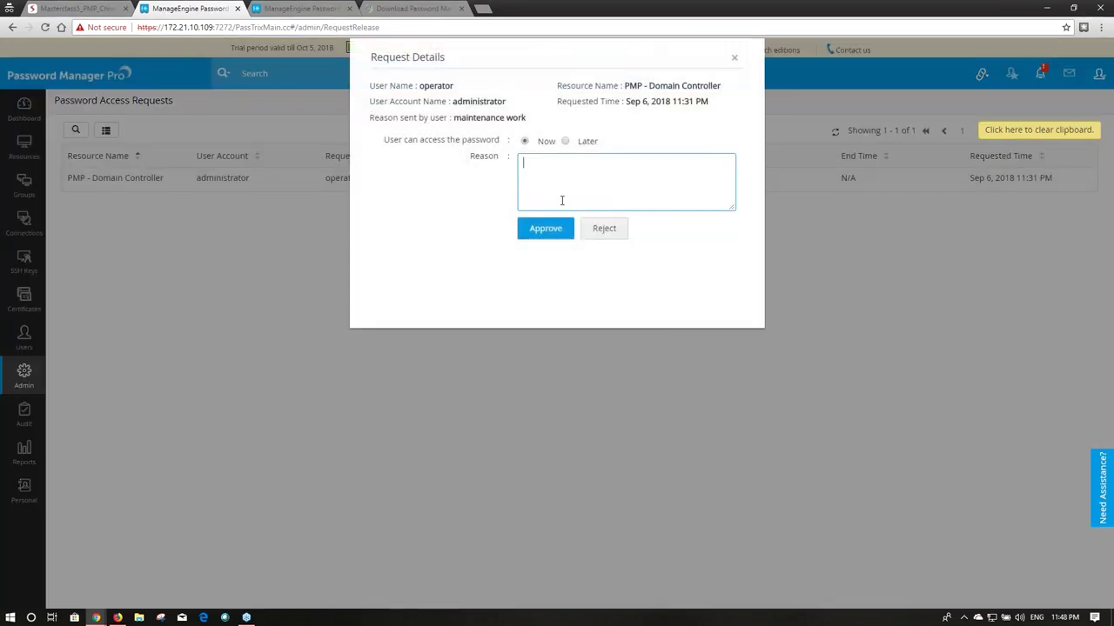
{"action": "left_click", "coordinate": [559, 231]}
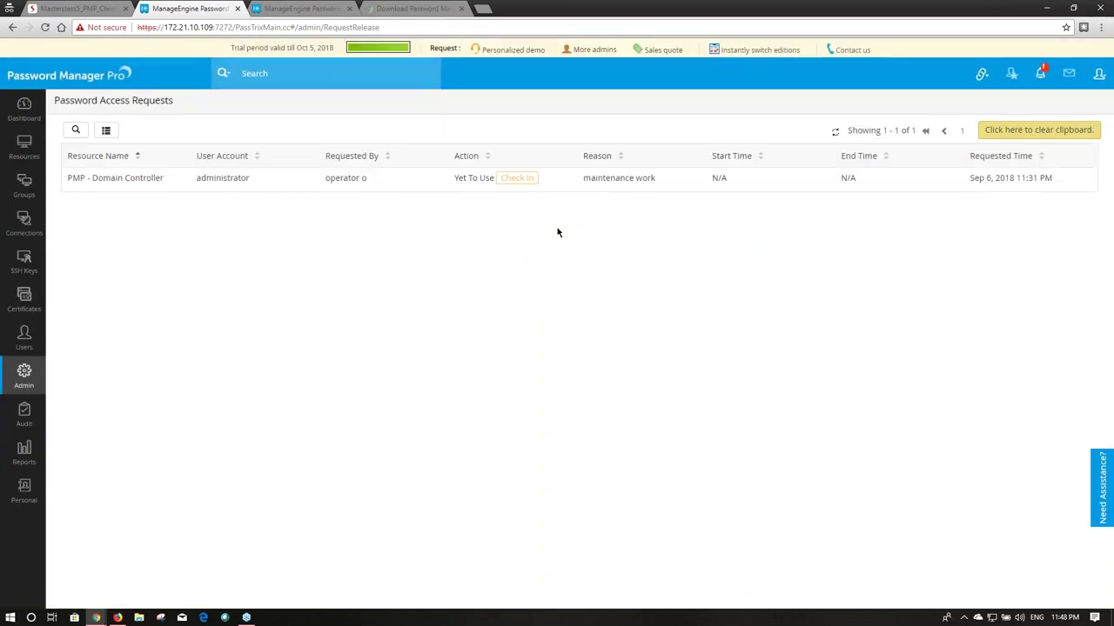
Step: In the operator's window, close the account details and return to the resources list
{"action": "key", "text": "alt+Tab"}
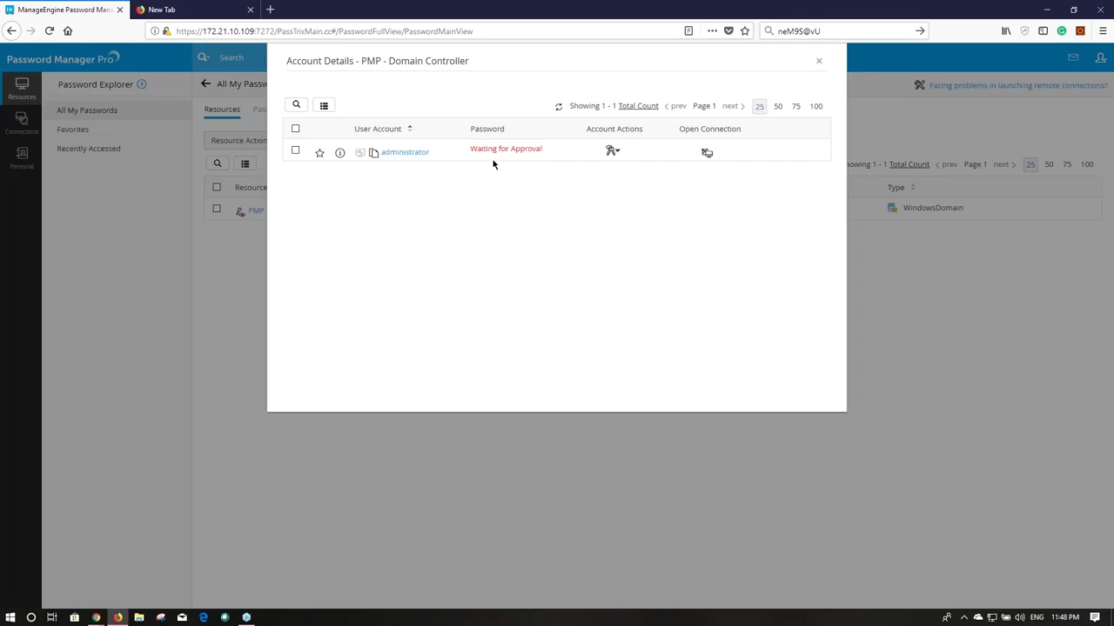
{"action": "left_click", "coordinate": [818, 61]}
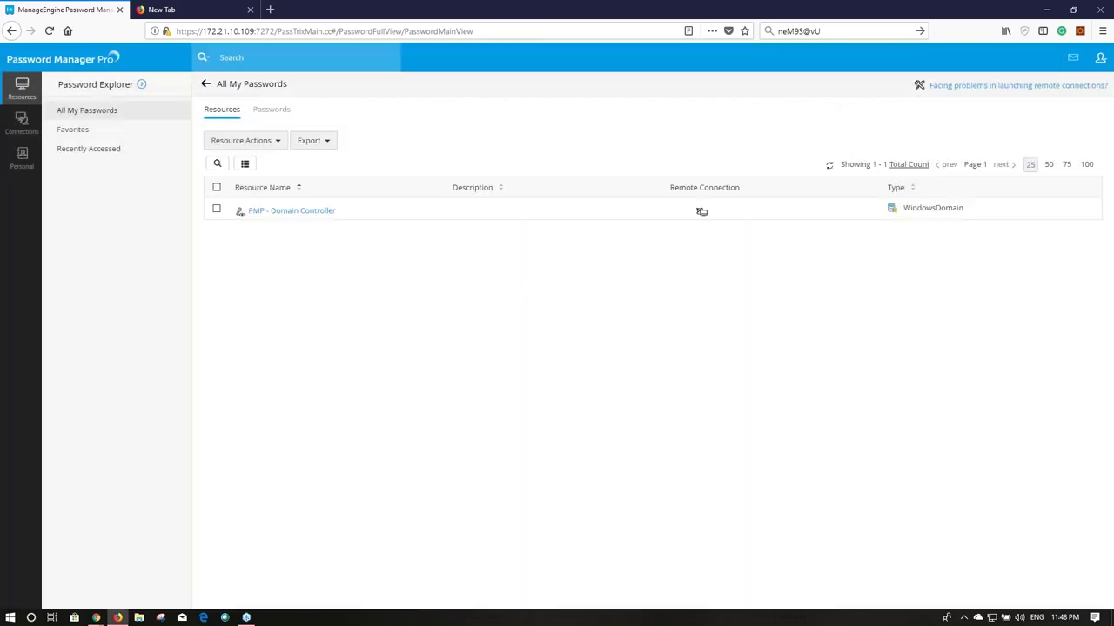
{"action": "left_click", "coordinate": [20, 118]}
{"action": "left_click", "coordinate": [16, 99]}
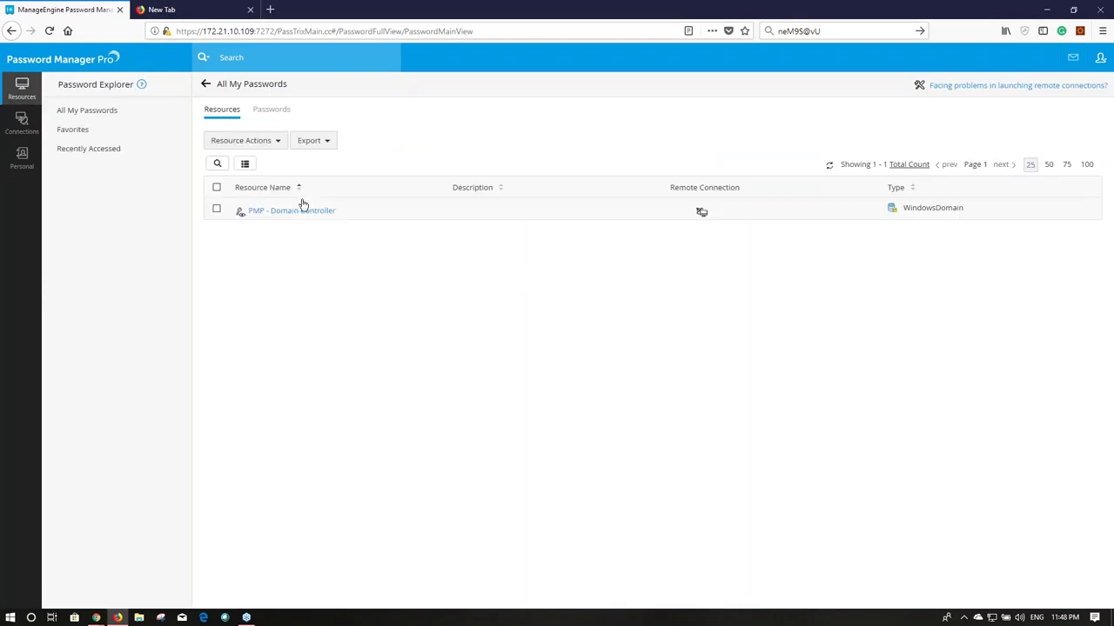
Step: Check out the administrator password of PMP - Domain Controller
{"action": "left_click", "coordinate": [298, 212]}
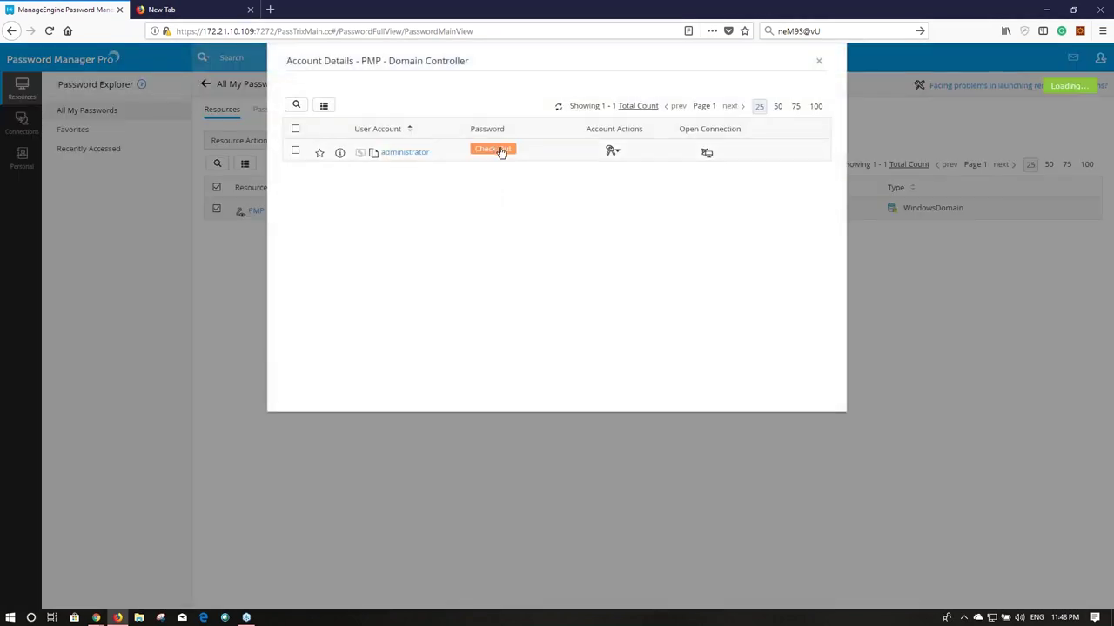
{"action": "left_click", "coordinate": [501, 151]}
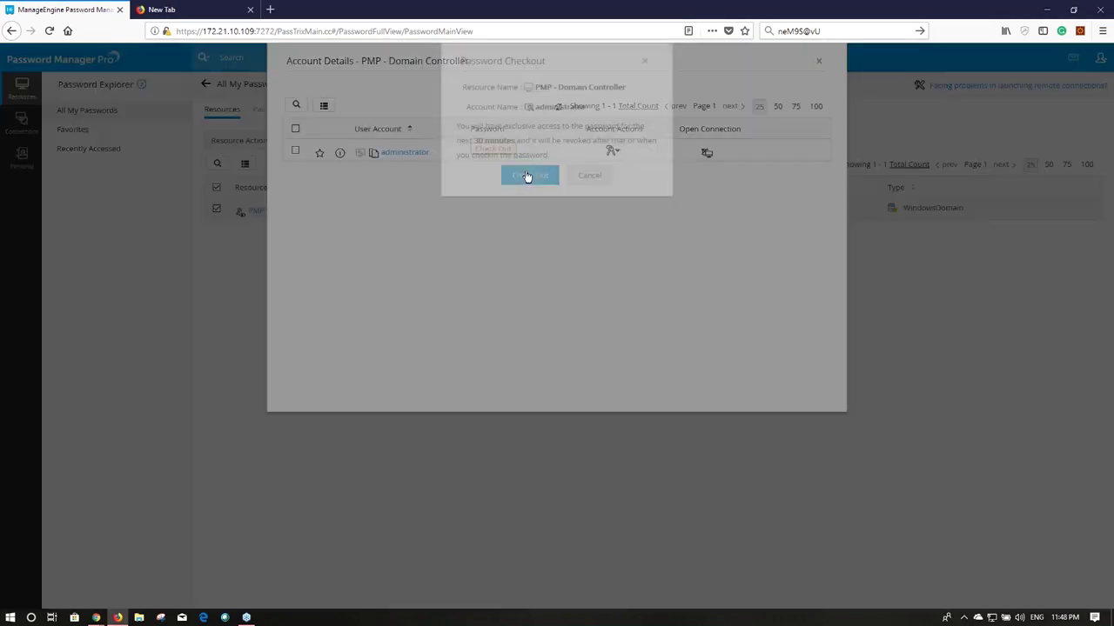
{"action": "left_click", "coordinate": [525, 176]}
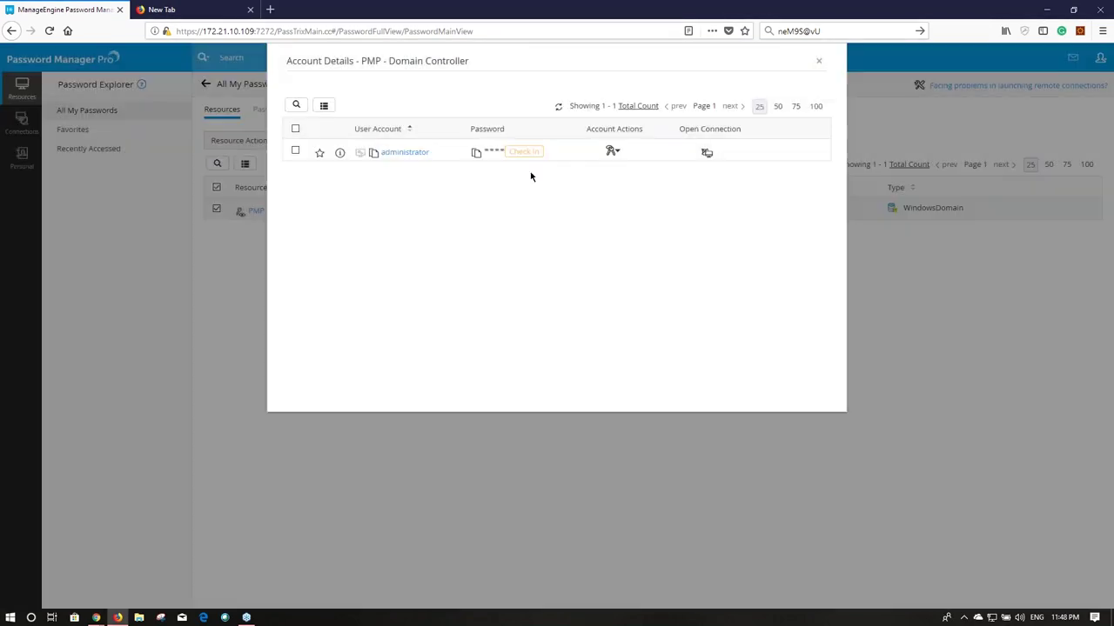
Step: Attempt a remote connection, allow the blocked pop-up, and close the failed connection tab
{"action": "left_click", "coordinate": [706, 153]}
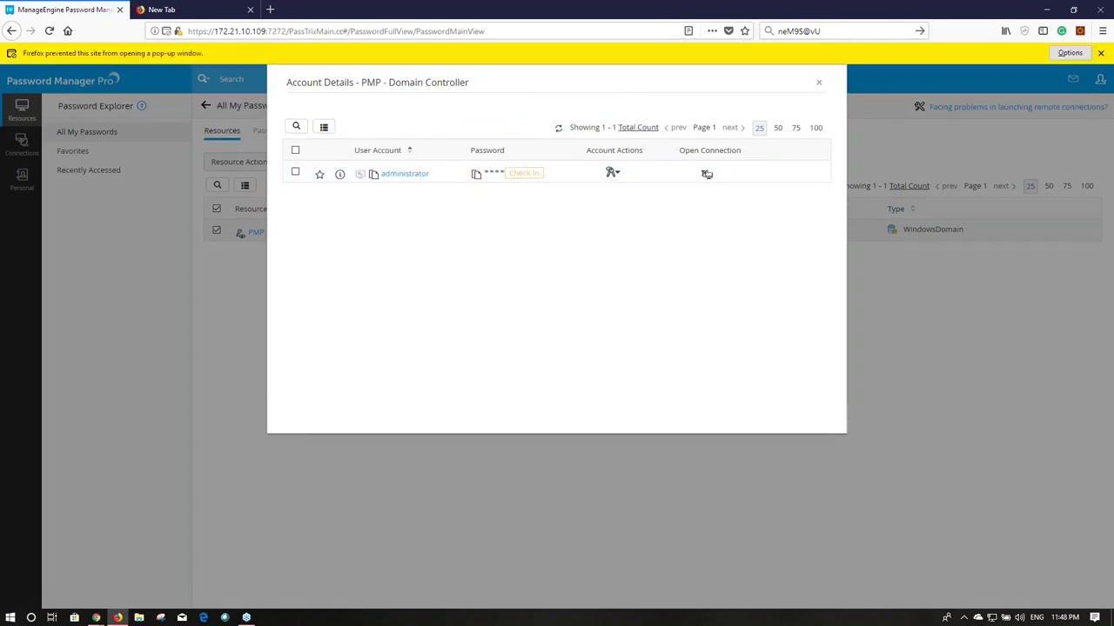
{"action": "left_click", "coordinate": [1069, 53]}
{"action": "left_click", "coordinate": [966, 70]}
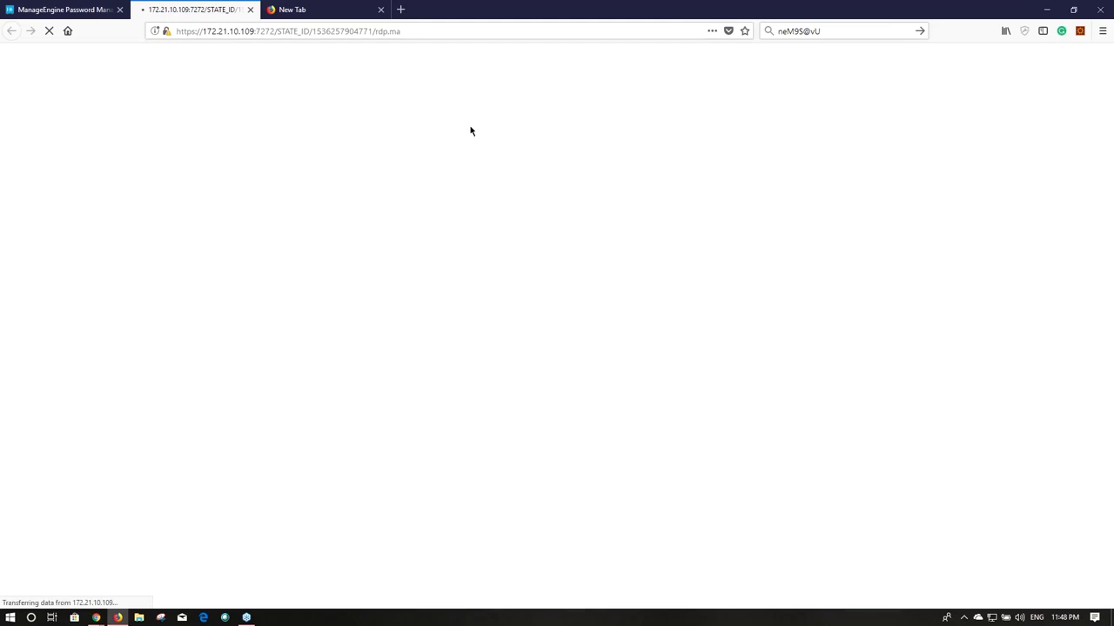
{"action": "left_click", "coordinate": [819, 158]}
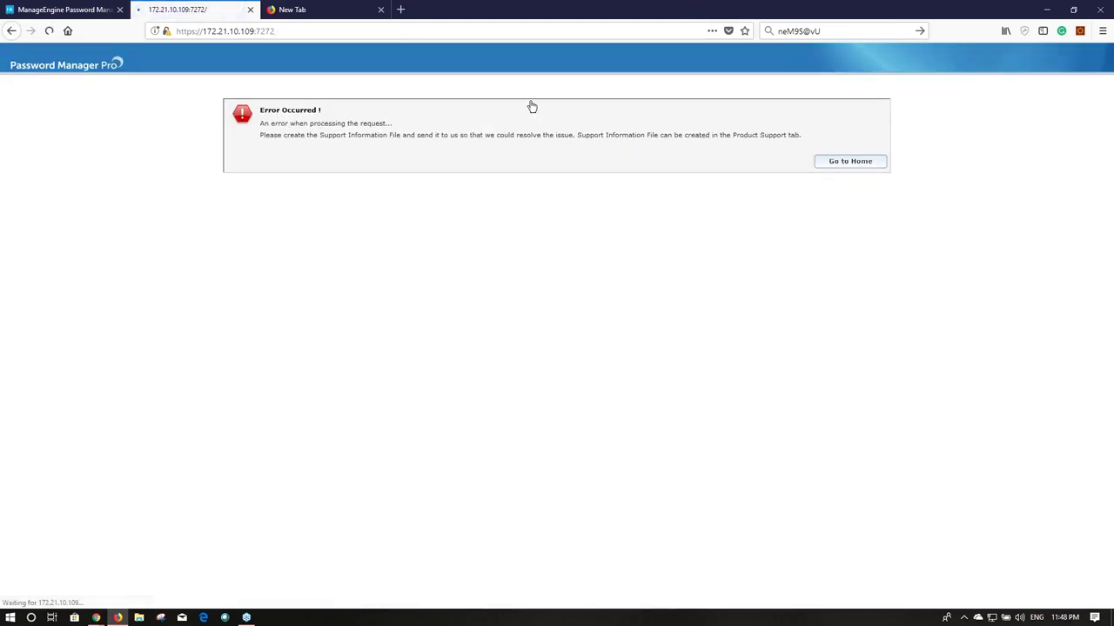
{"action": "left_click", "coordinate": [250, 9]}
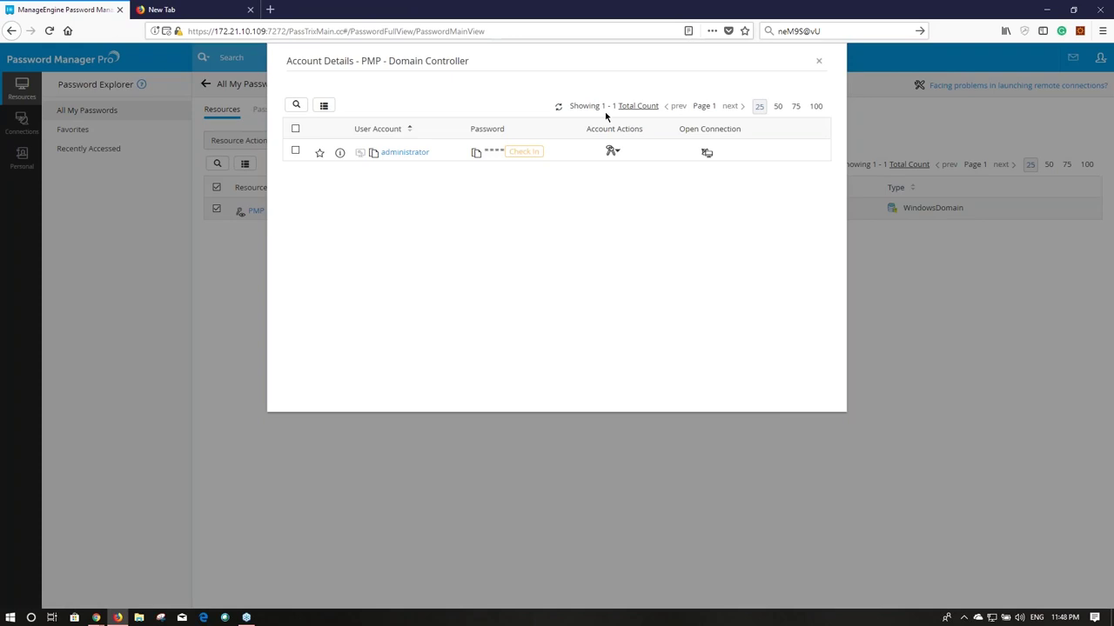
Step: Launch a Windows Remote Desktop session to the domain controller and view it
{"action": "left_click", "coordinate": [707, 153]}
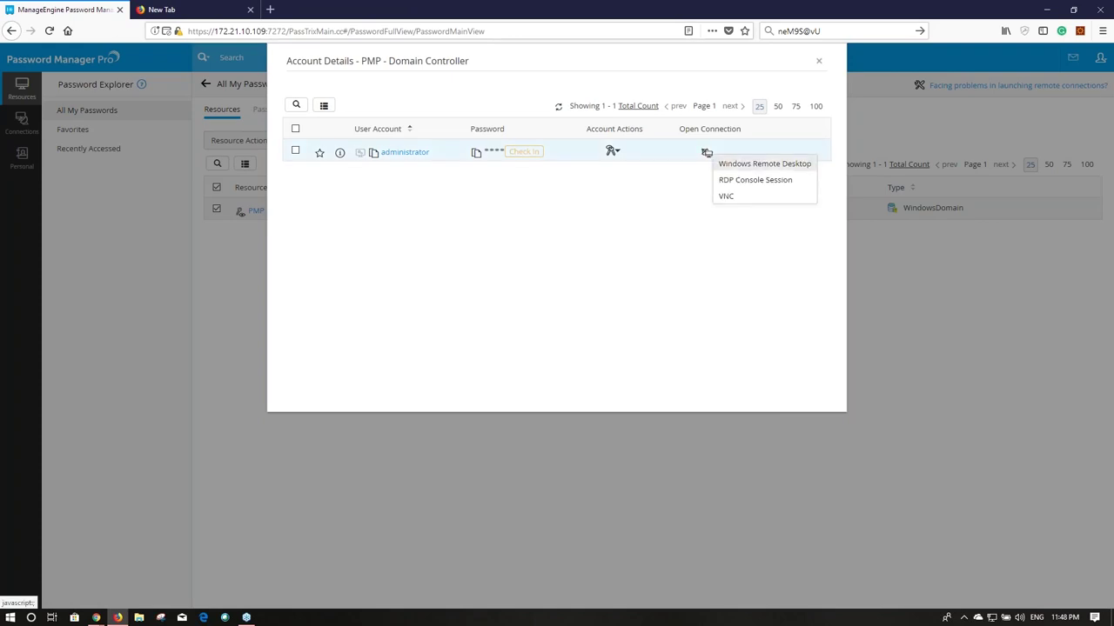
{"action": "left_click", "coordinate": [763, 164]}
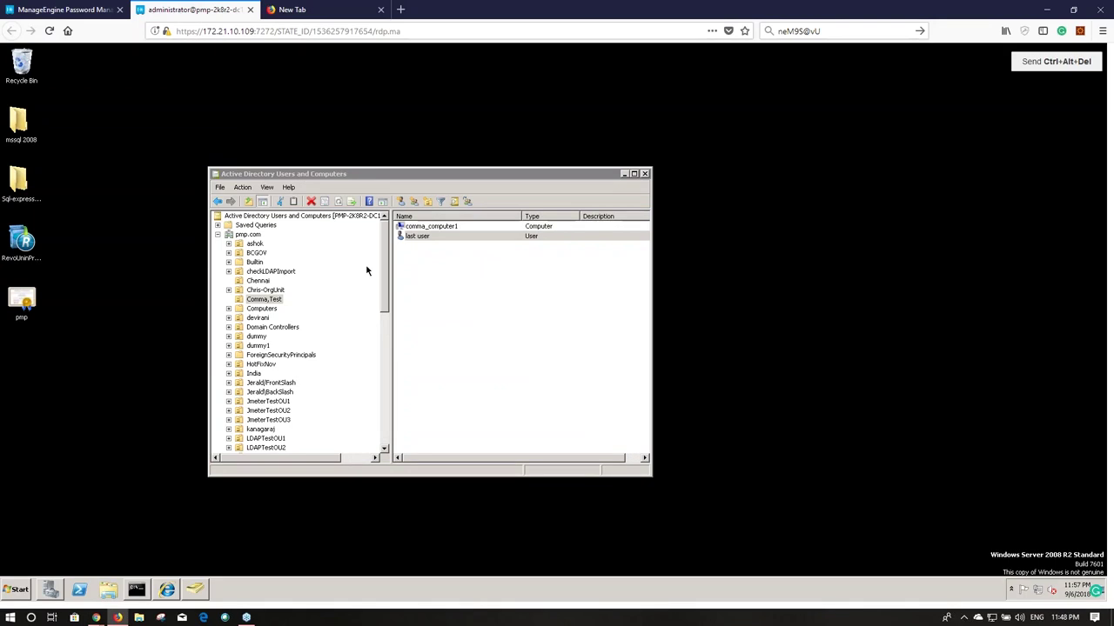
{"action": "left_click", "coordinate": [93, 17]}
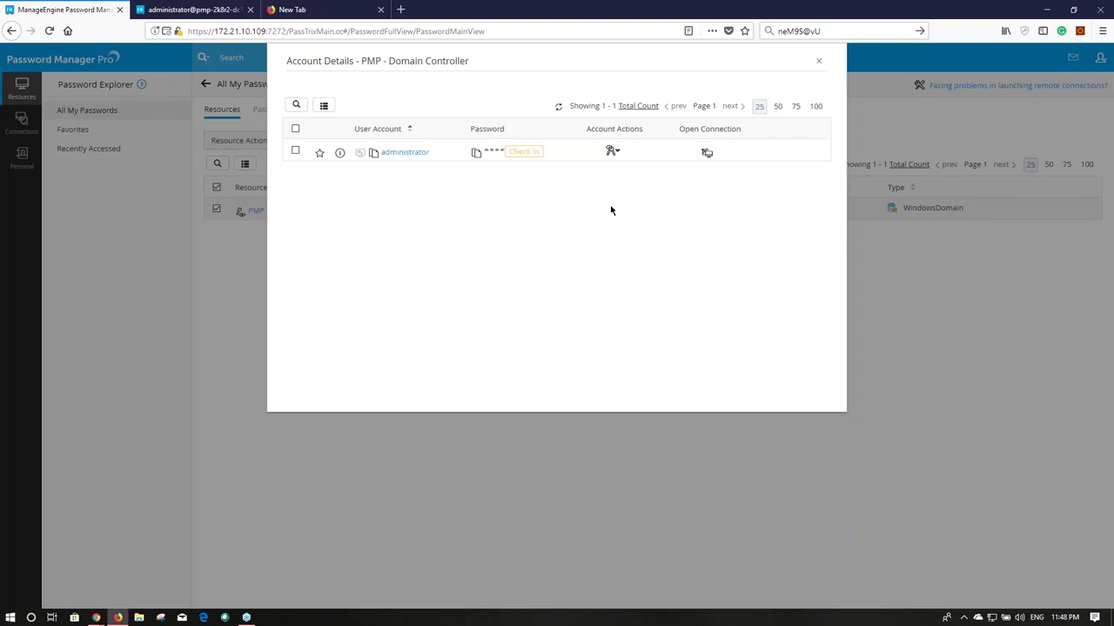
{"action": "left_click", "coordinate": [184, 9]}
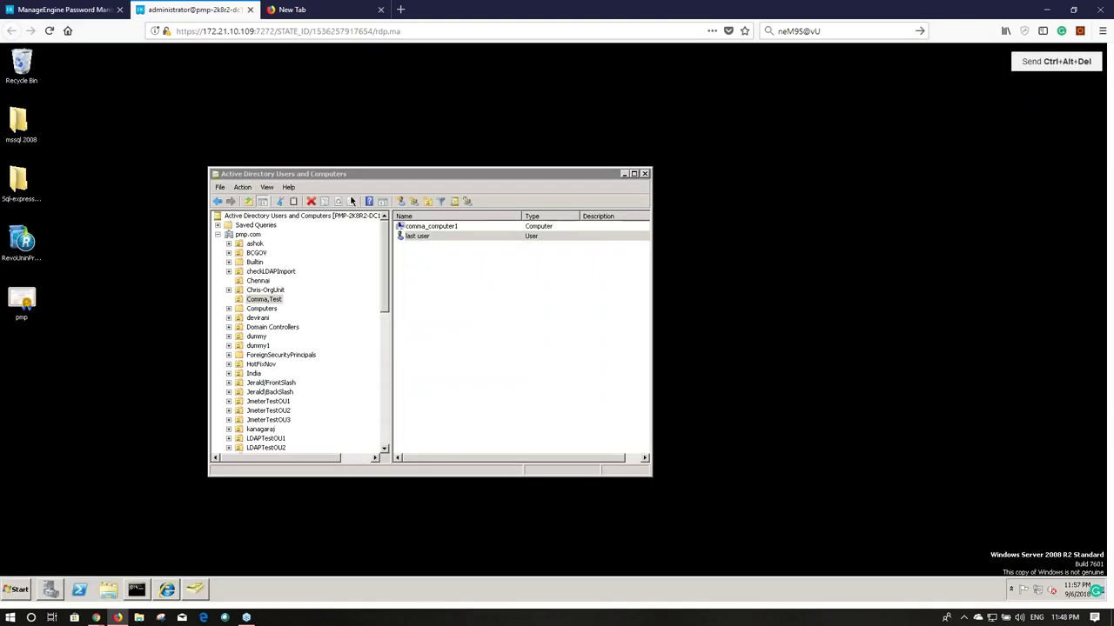
{"action": "left_click", "coordinate": [91, 10]}
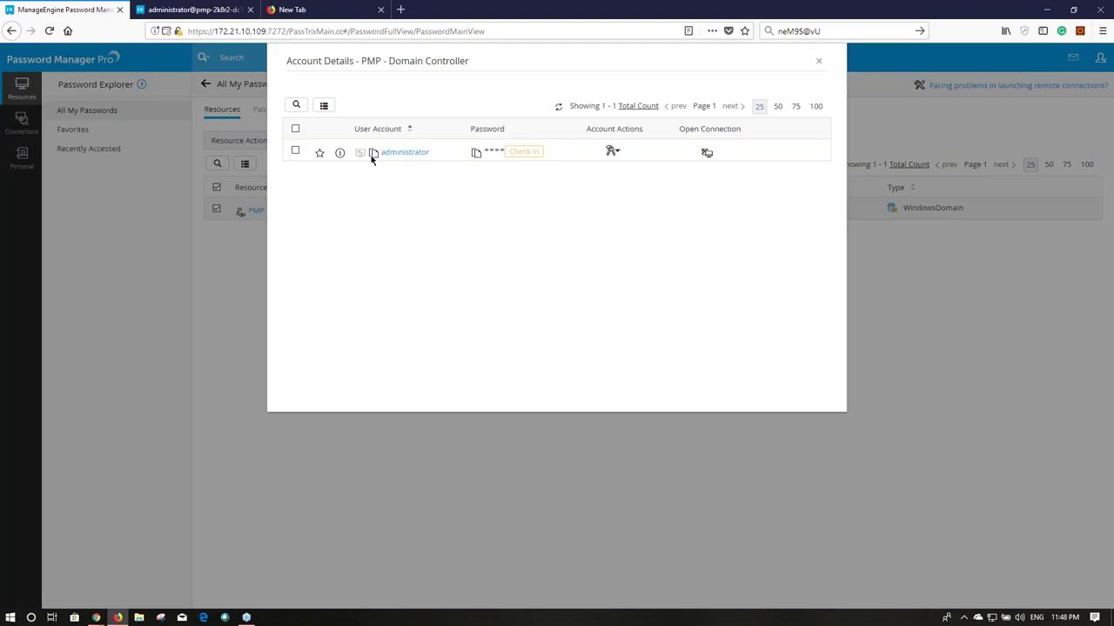
Step: Glance at the RDP session again, then choose Check In for the administrator password
{"action": "left_click", "coordinate": [193, 9]}
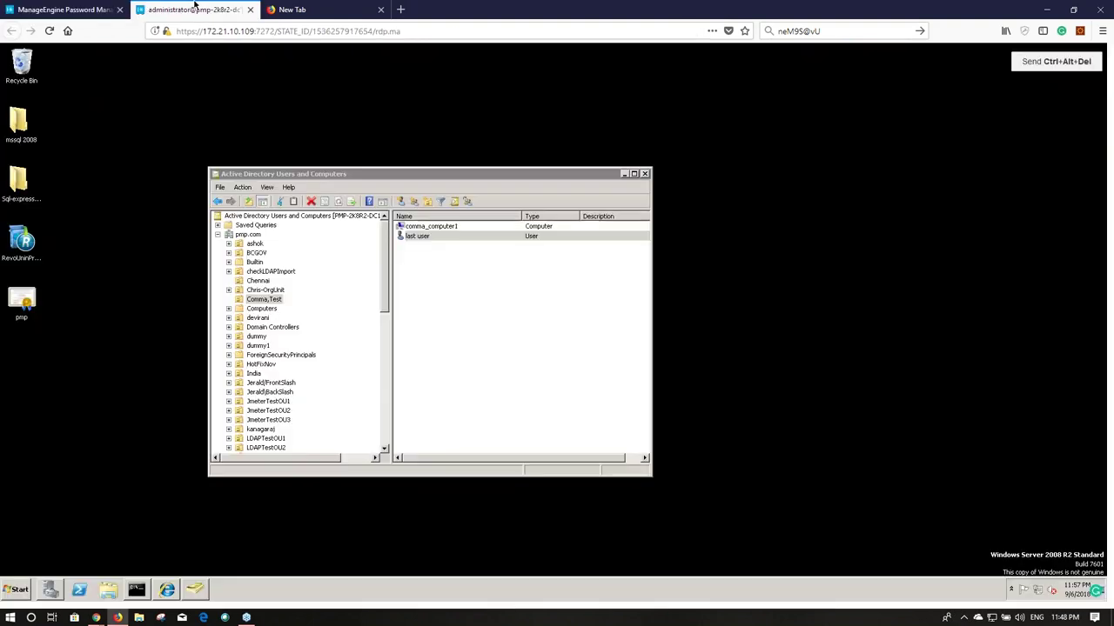
{"action": "left_click", "coordinate": [87, 10]}
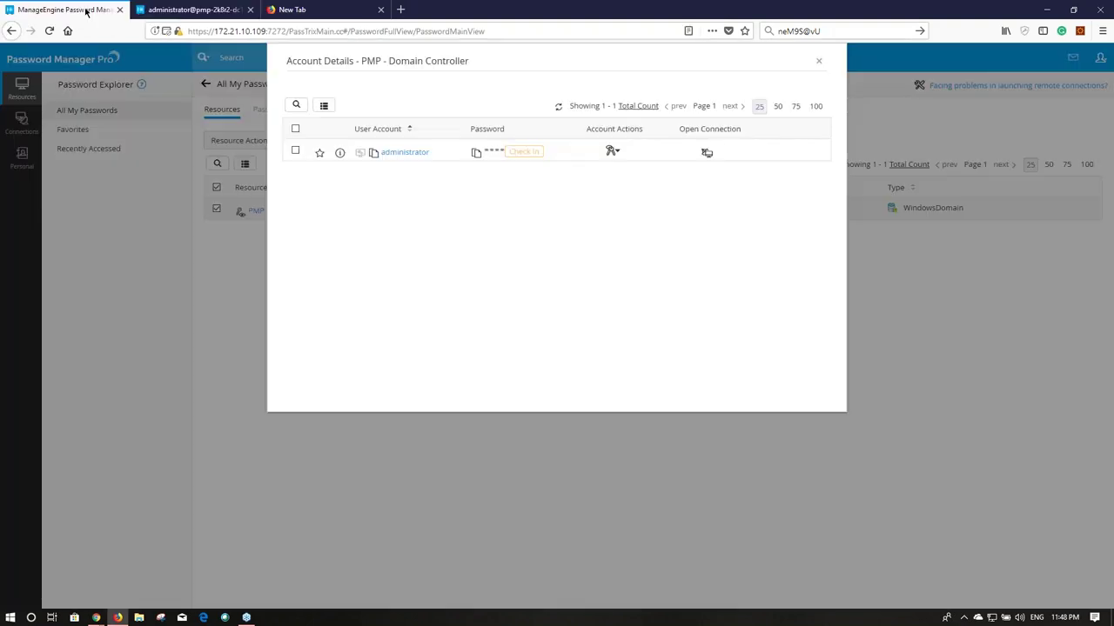
{"action": "left_click", "coordinate": [527, 152]}
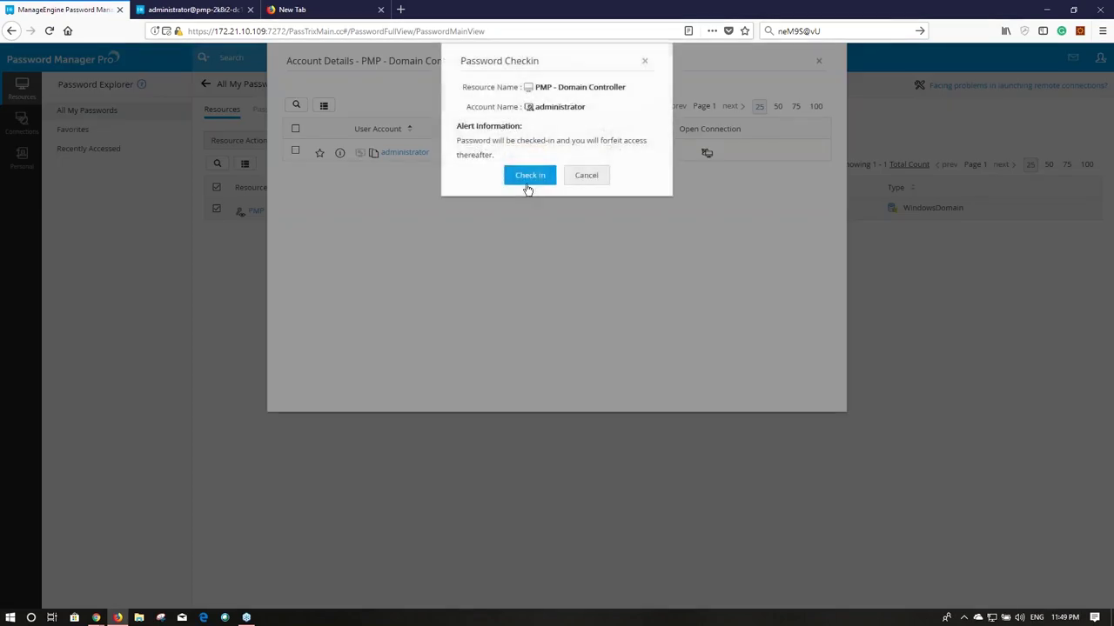
Step: Confirm the administrator password check-in, briefly visiting the blank tab
{"action": "left_click", "coordinate": [527, 182]}
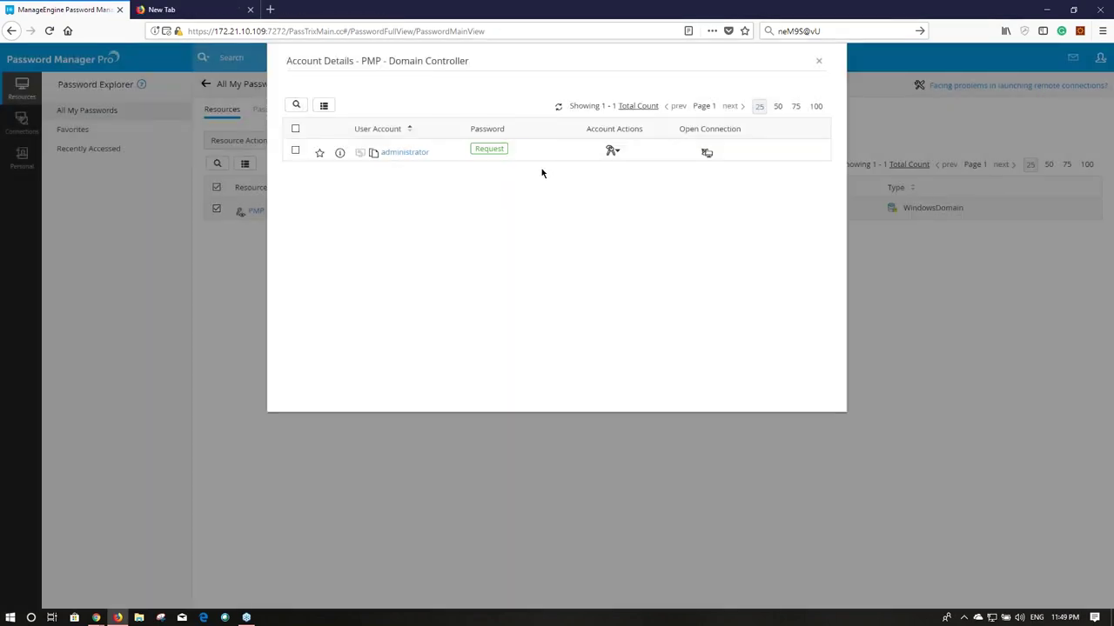
{"action": "left_click", "coordinate": [165, 8]}
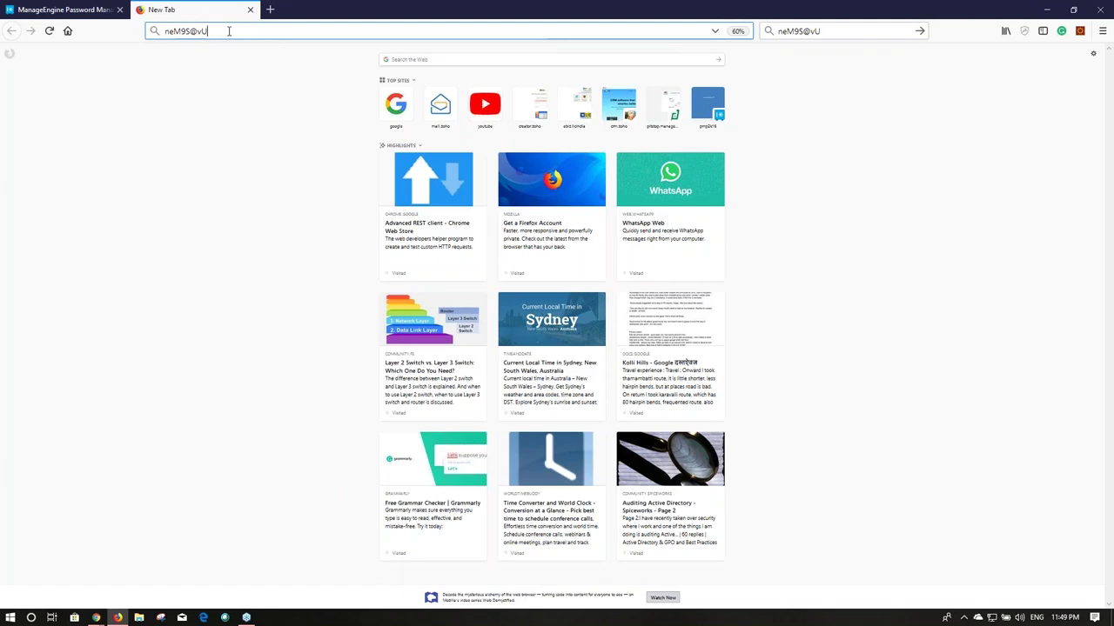
{"action": "left_click", "coordinate": [50, 8]}
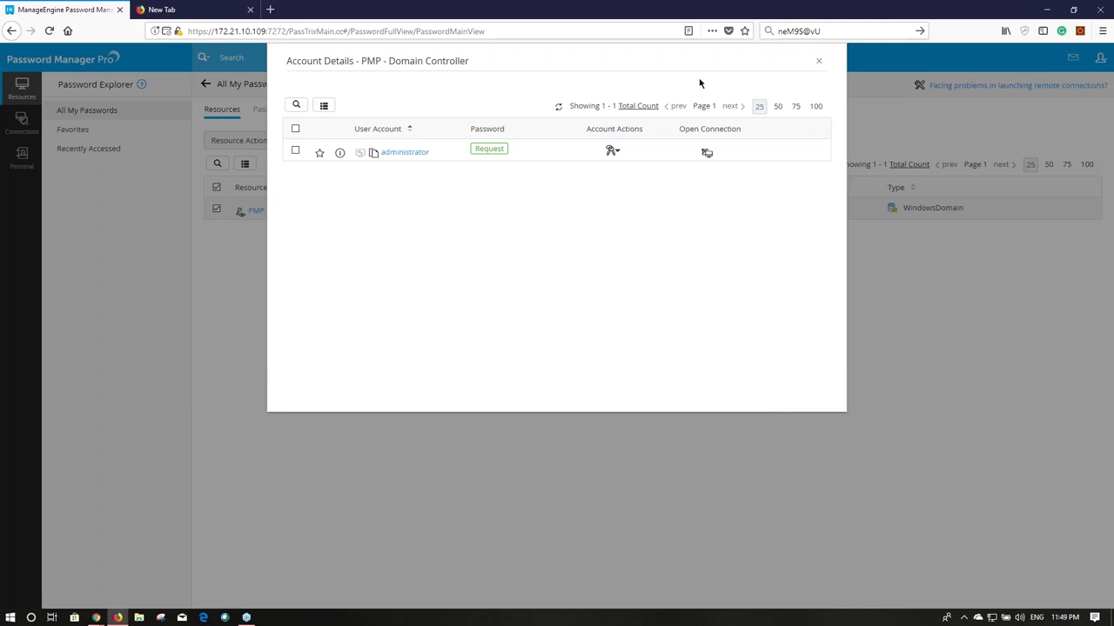
Step: As admin, deactivate access control for PMP - Domain Controller
{"action": "left_click", "coordinate": [818, 61]}
{"action": "key", "text": "alt+Tab"}
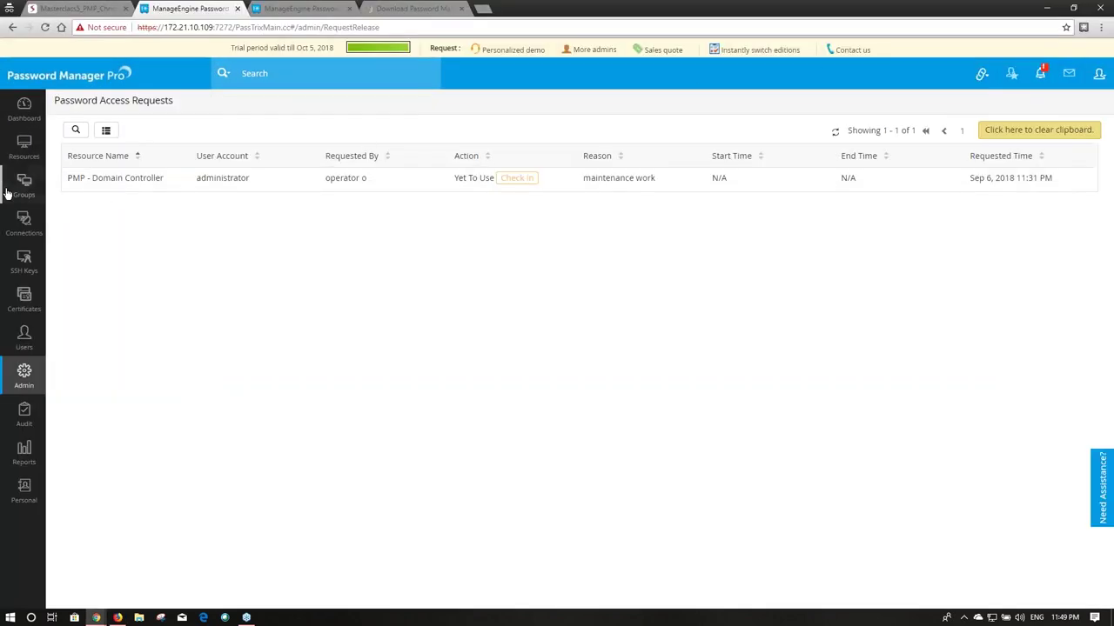
{"action": "left_click", "coordinate": [23, 146]}
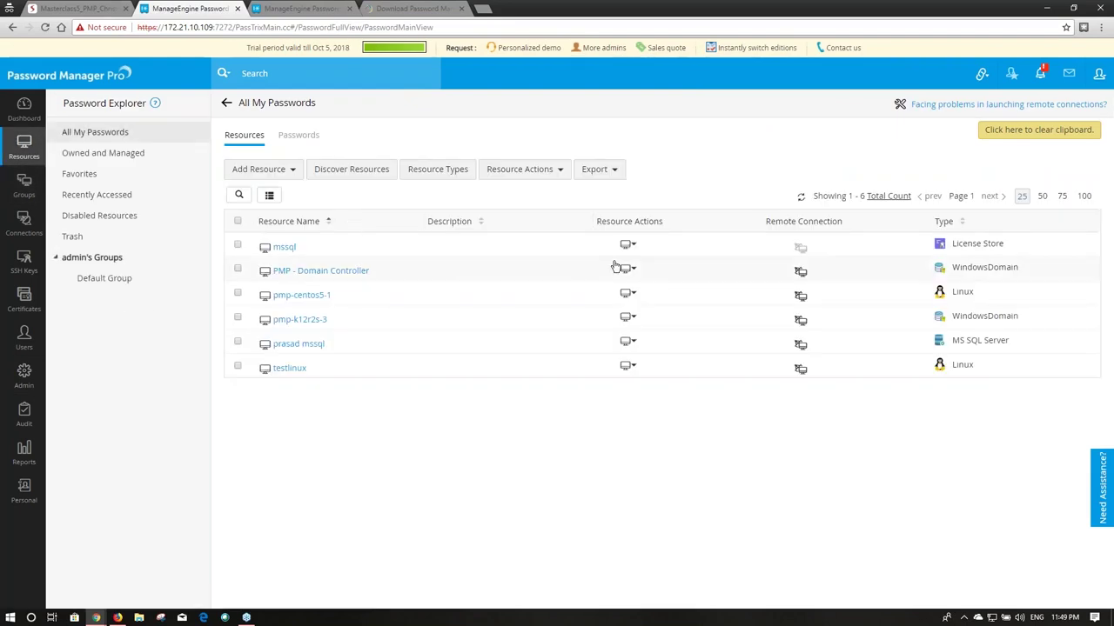
{"action": "left_click", "coordinate": [628, 269]}
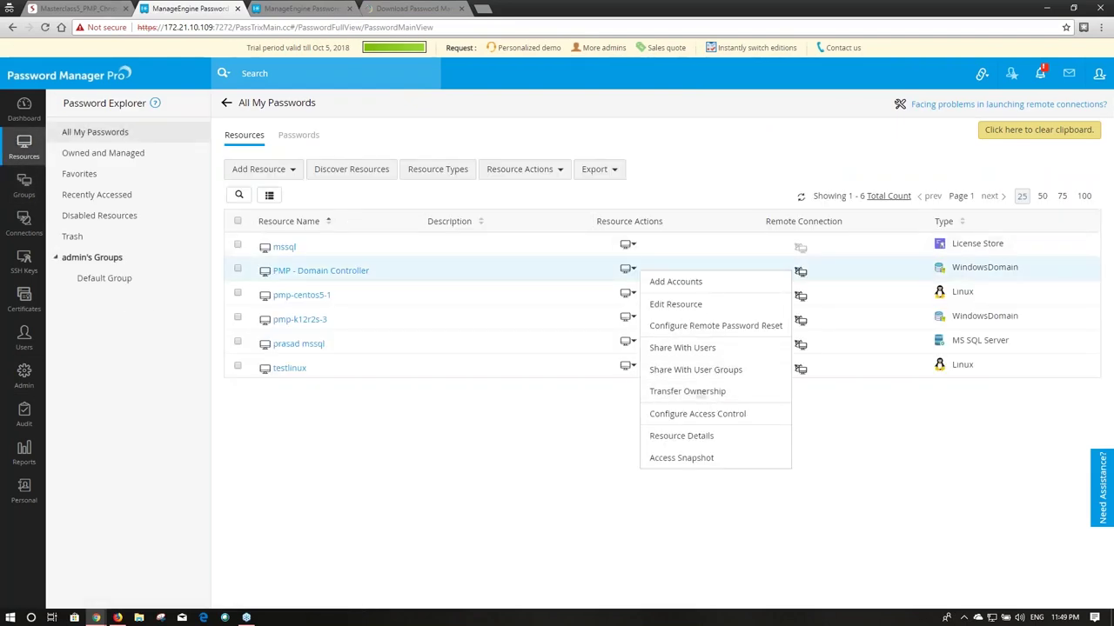
{"action": "left_click", "coordinate": [696, 414]}
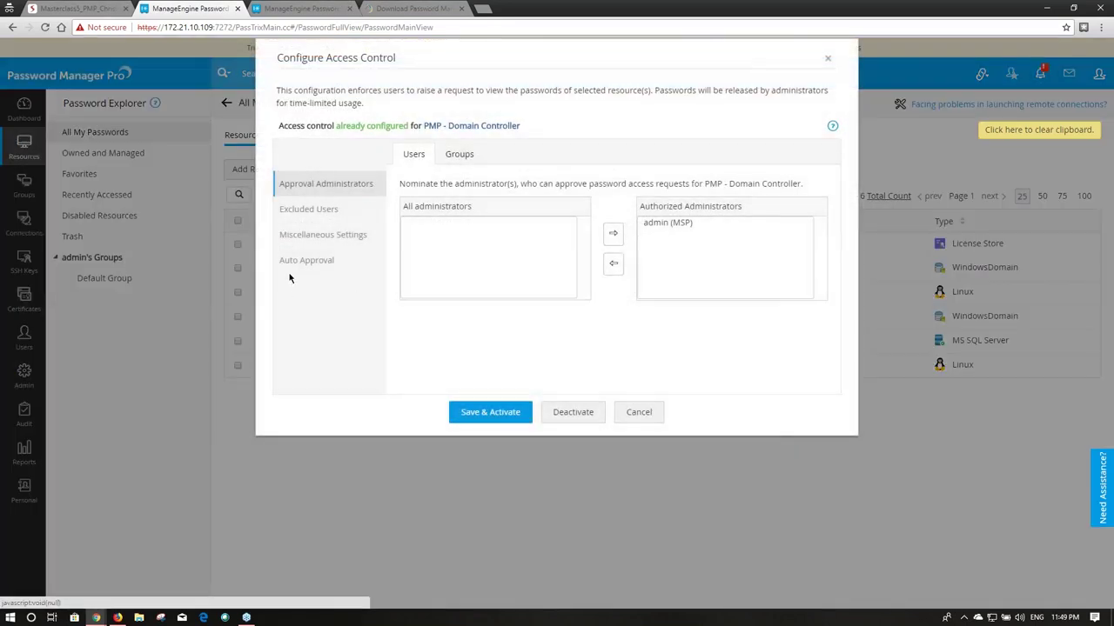
{"action": "left_click", "coordinate": [589, 421]}
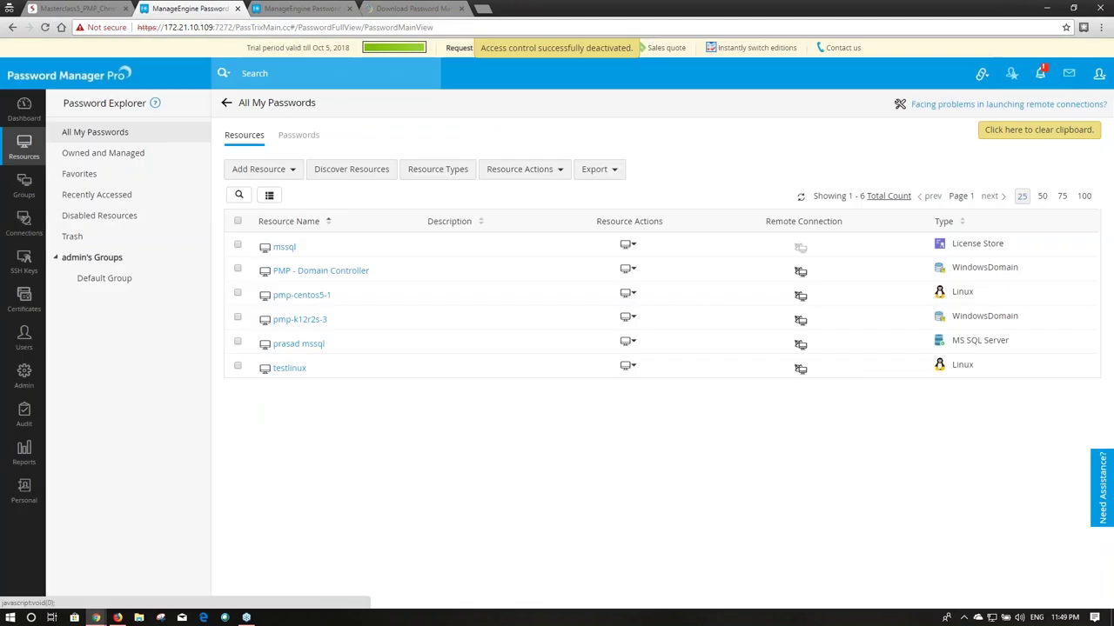
Step: Reload the operator's resource list and open the domain controller's account details
{"action": "key", "text": "alt+Tab"}
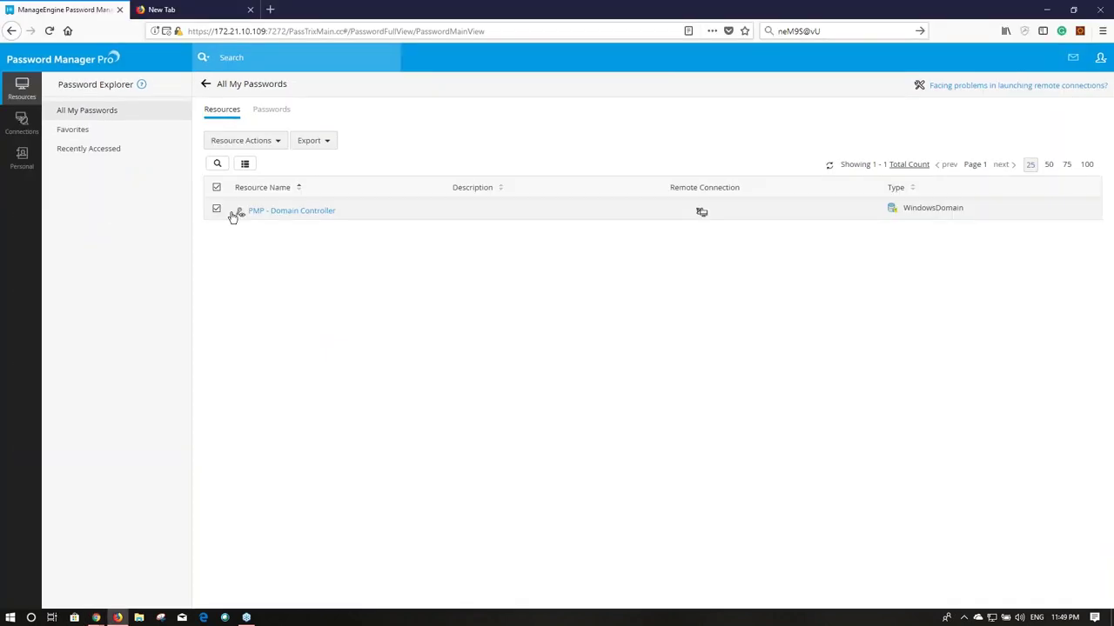
{"action": "left_click", "coordinate": [22, 120]}
{"action": "left_click", "coordinate": [22, 90]}
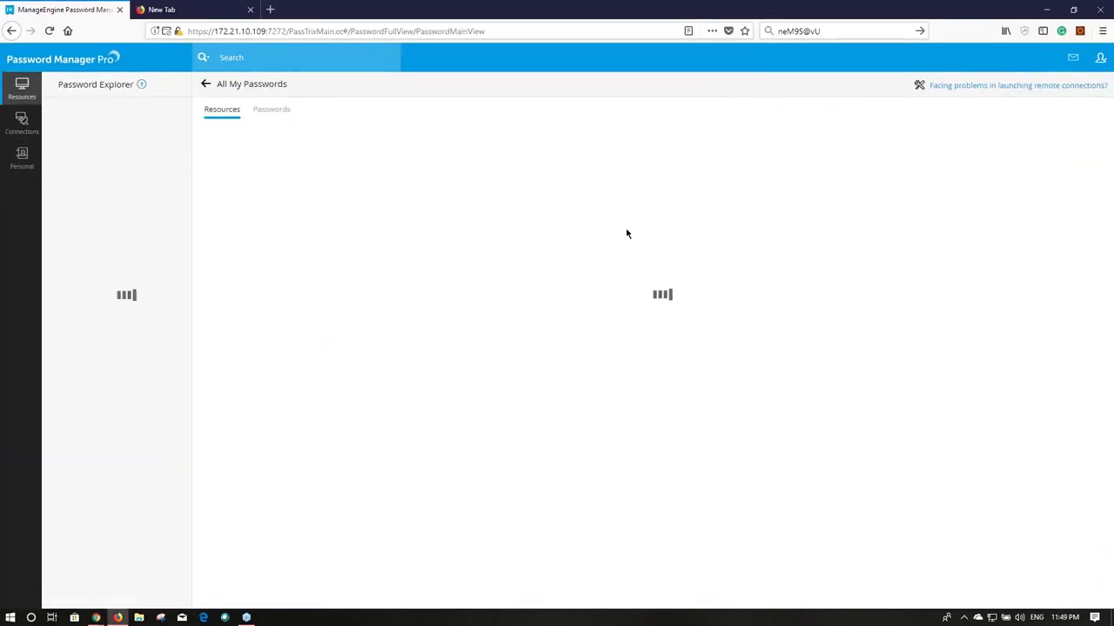
{"action": "left_click", "coordinate": [269, 211]}
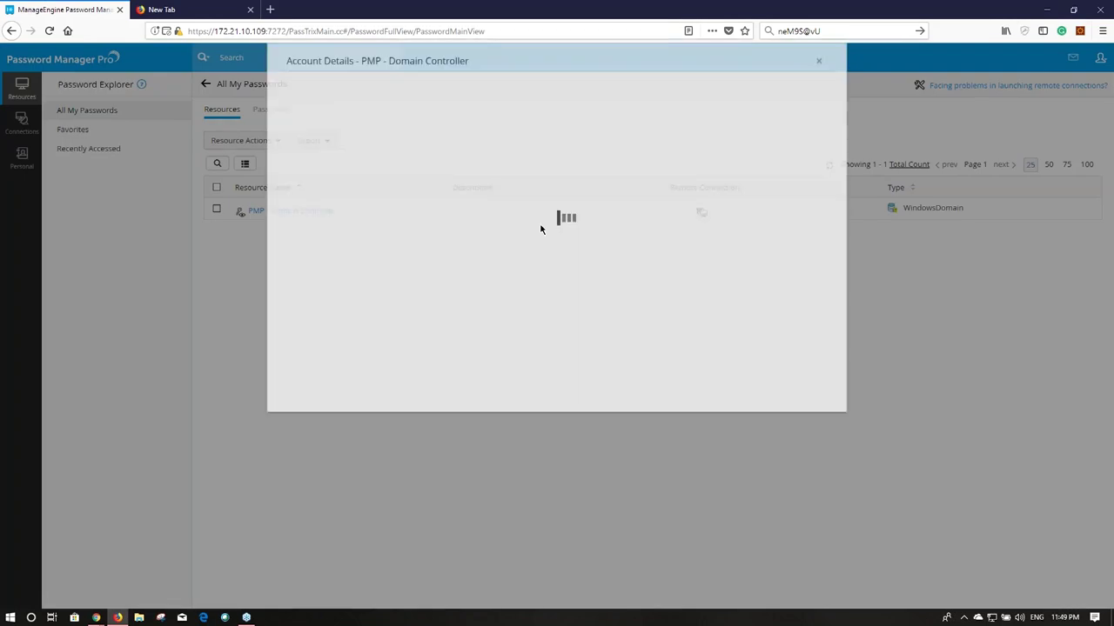
{"action": "key", "text": "alt+Tab"}
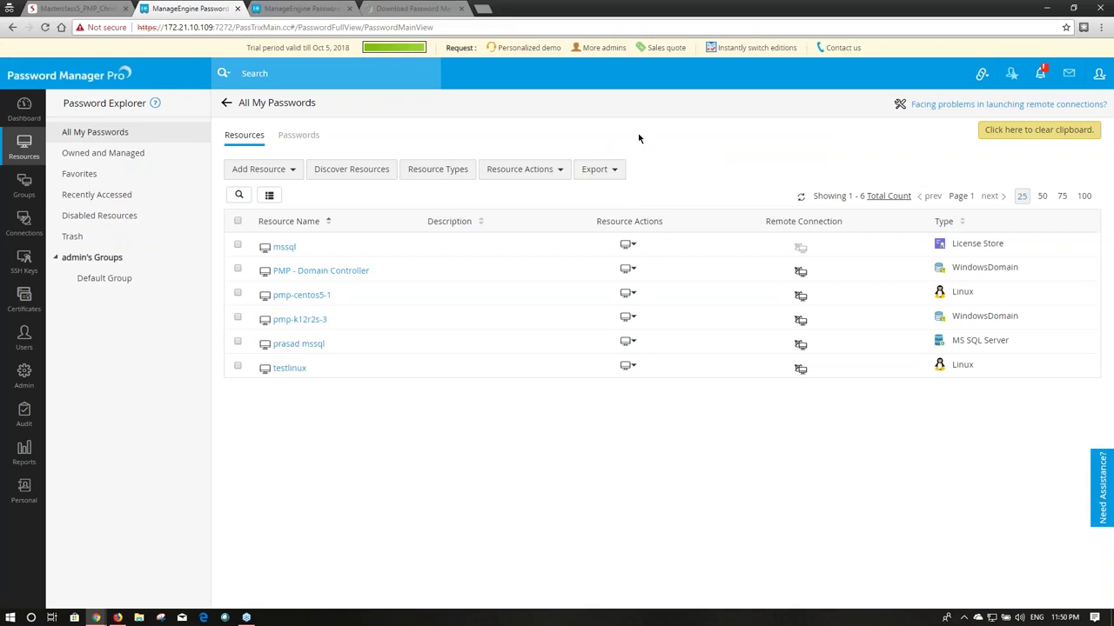
Step: Uncheck 'Allow plain text view of passwords, if auto logon is configured' in General Settings and save
{"action": "left_click", "coordinate": [24, 374]}
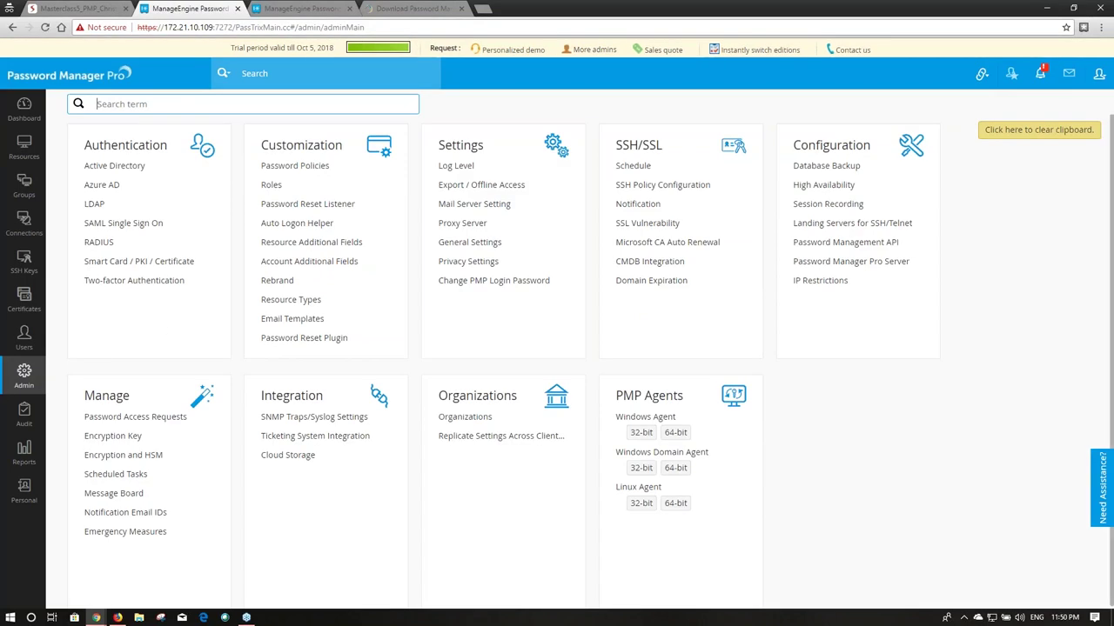
{"action": "left_click", "coordinate": [468, 242]}
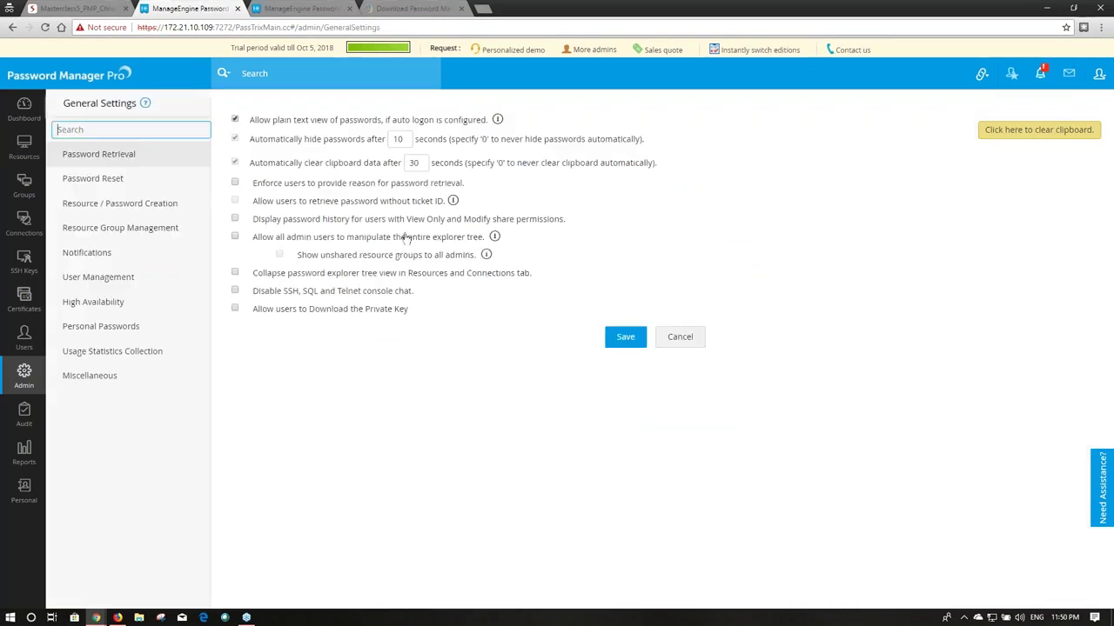
{"action": "left_click_drag", "start_coordinate": [254, 126], "coordinate": [425, 124]}
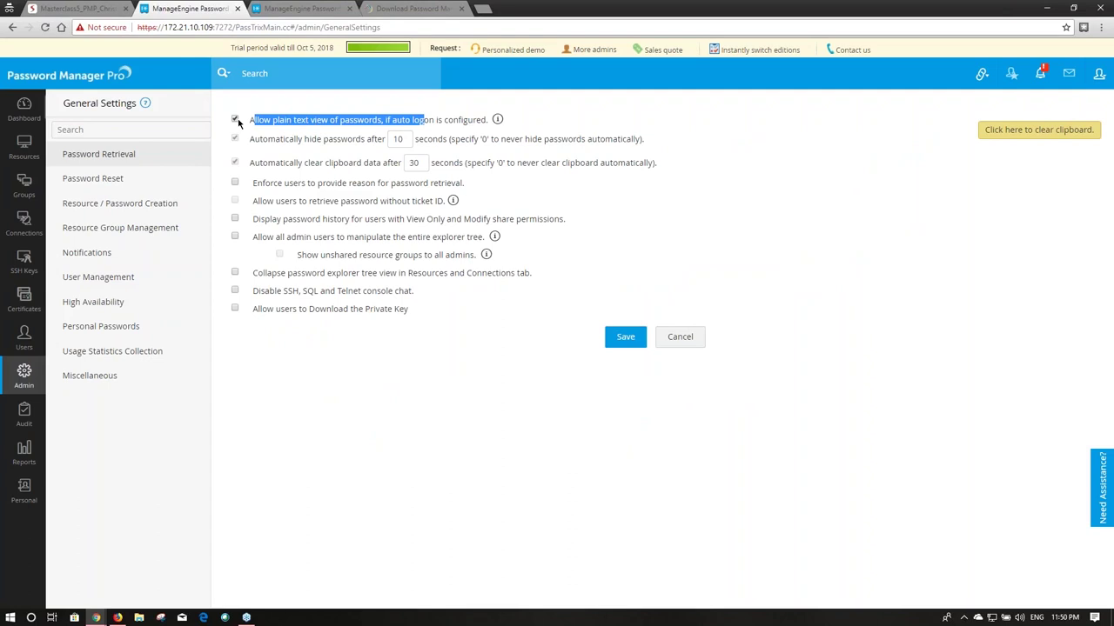
{"action": "left_click", "coordinate": [235, 120]}
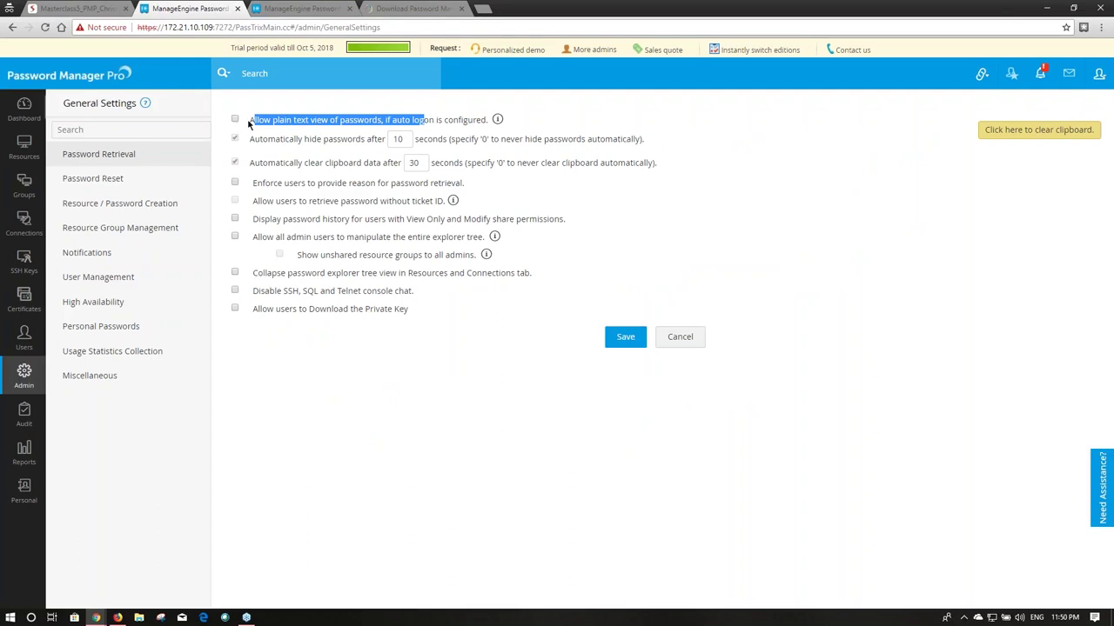
{"action": "left_click", "coordinate": [633, 338]}
{"action": "key", "text": "alt+Tab"}
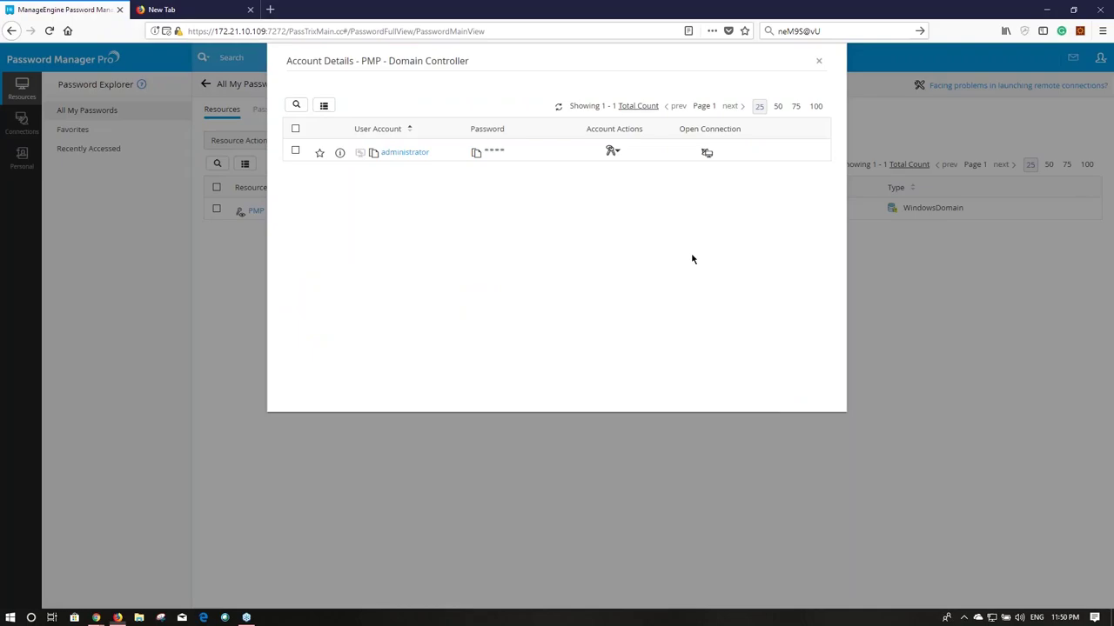
Step: As operator, reopen PMP - Domain Controller's details and list its administrator remote connection options, then return to the admin window
{"action": "left_click", "coordinate": [818, 61]}
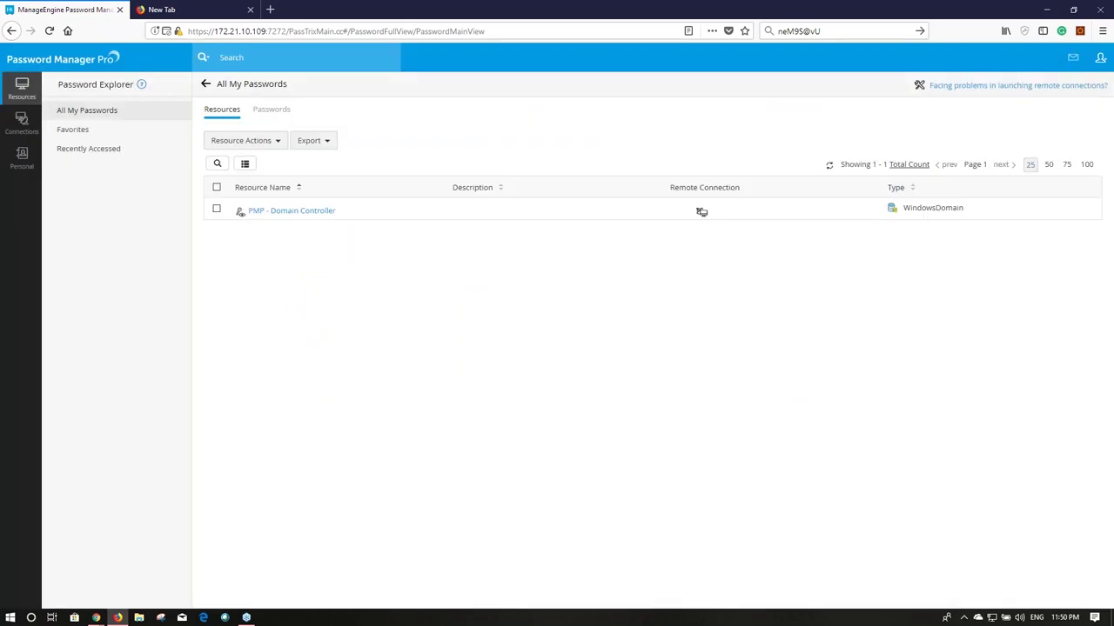
{"action": "left_click", "coordinate": [88, 148]}
{"action": "left_click", "coordinate": [109, 111]}
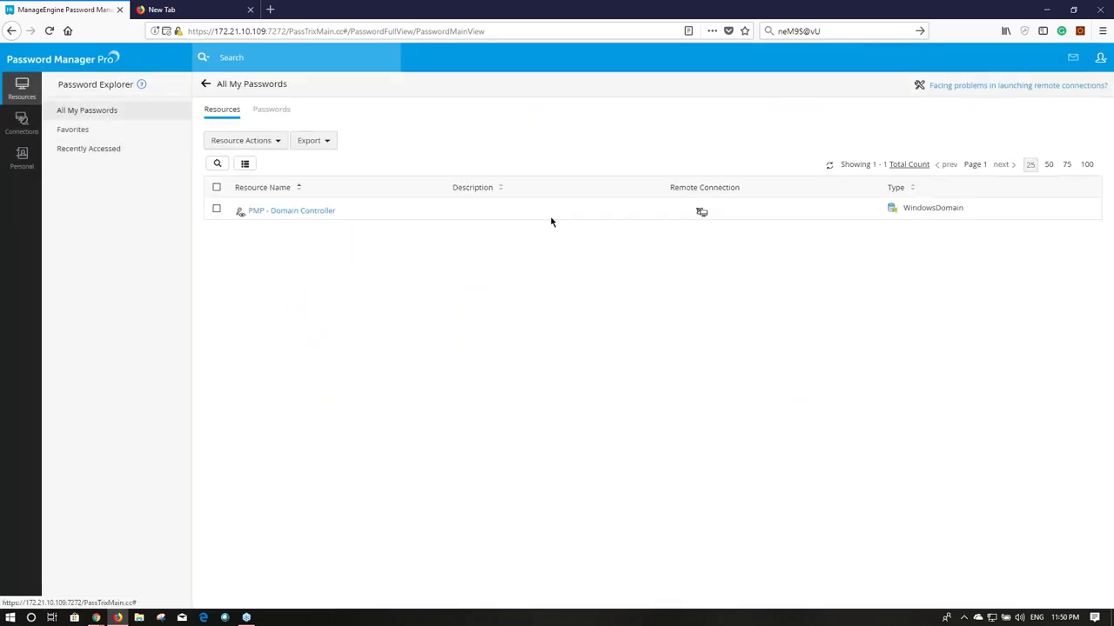
{"action": "left_click", "coordinate": [338, 212]}
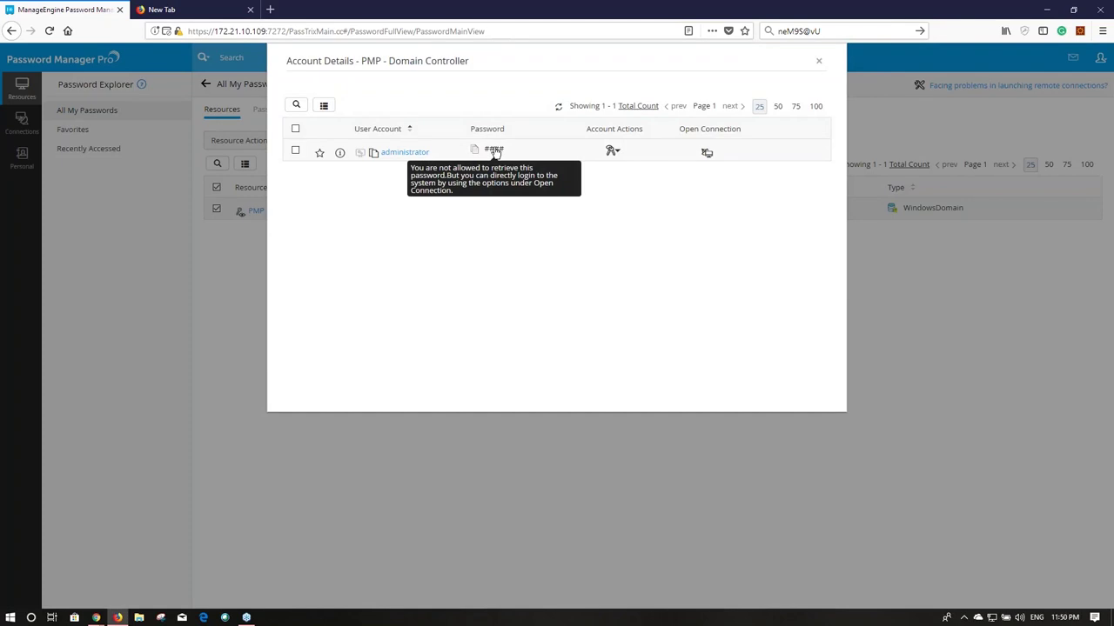
{"action": "left_click", "coordinate": [707, 154]}
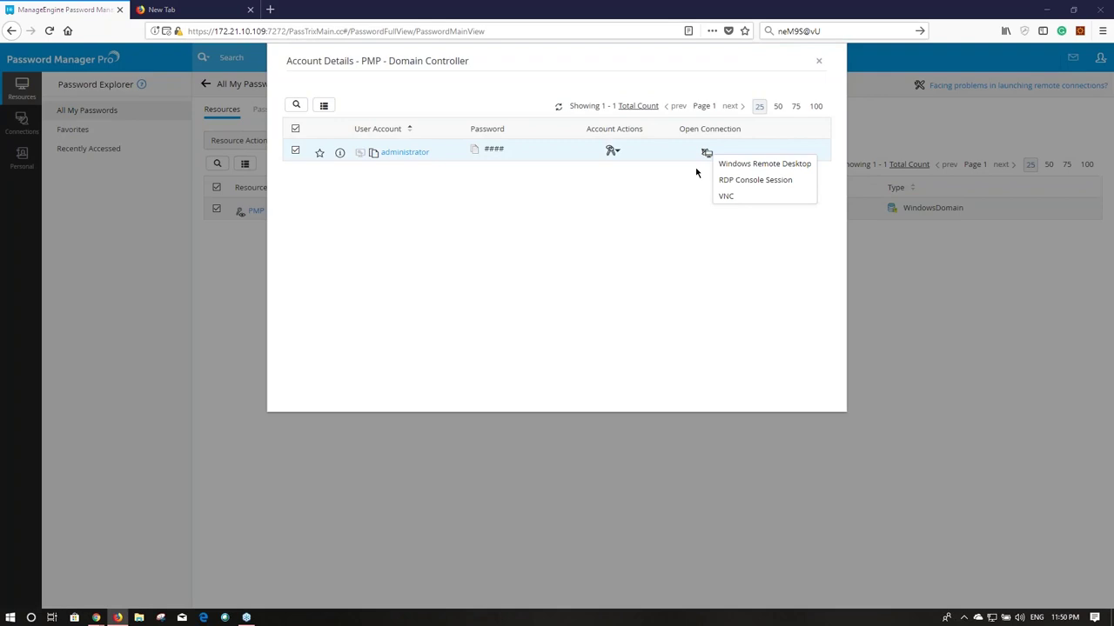
{"action": "key", "text": "alt+Tab"}
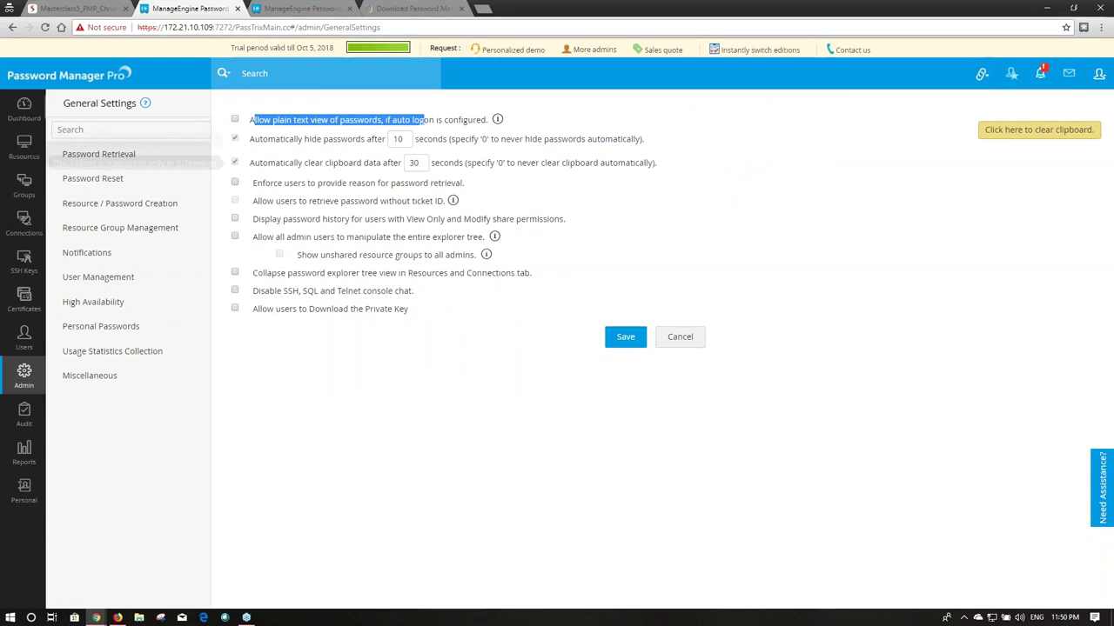
Step: Re-enable 'Allow plain text view of passwords', save, and advance the Zoho Show deck to Jump server configurations
{"action": "left_click", "coordinate": [235, 120]}
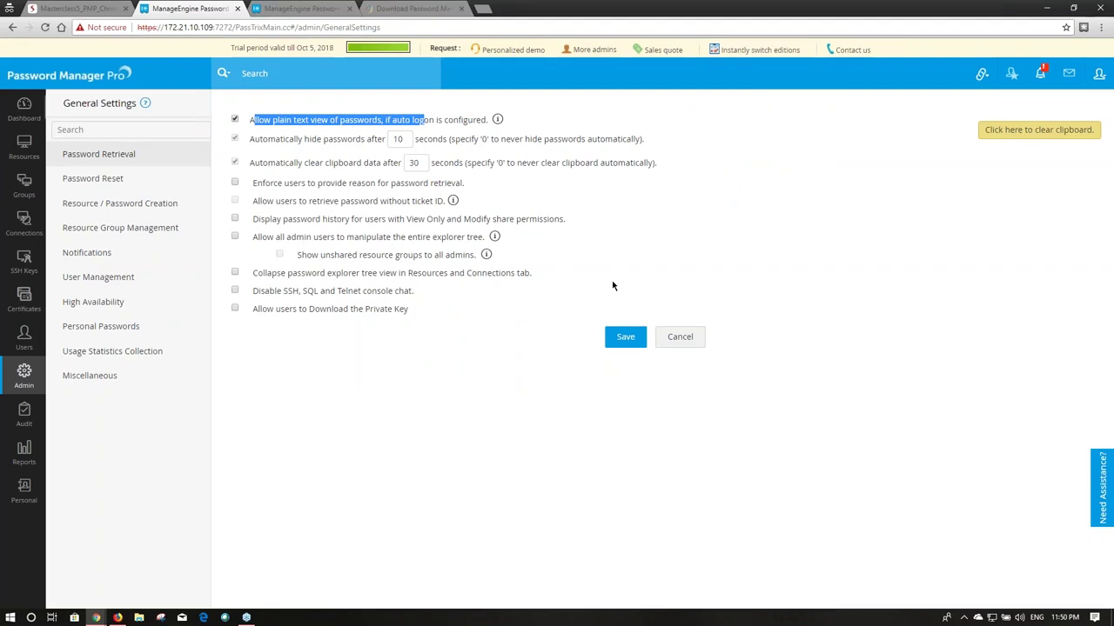
{"action": "left_click", "coordinate": [622, 341]}
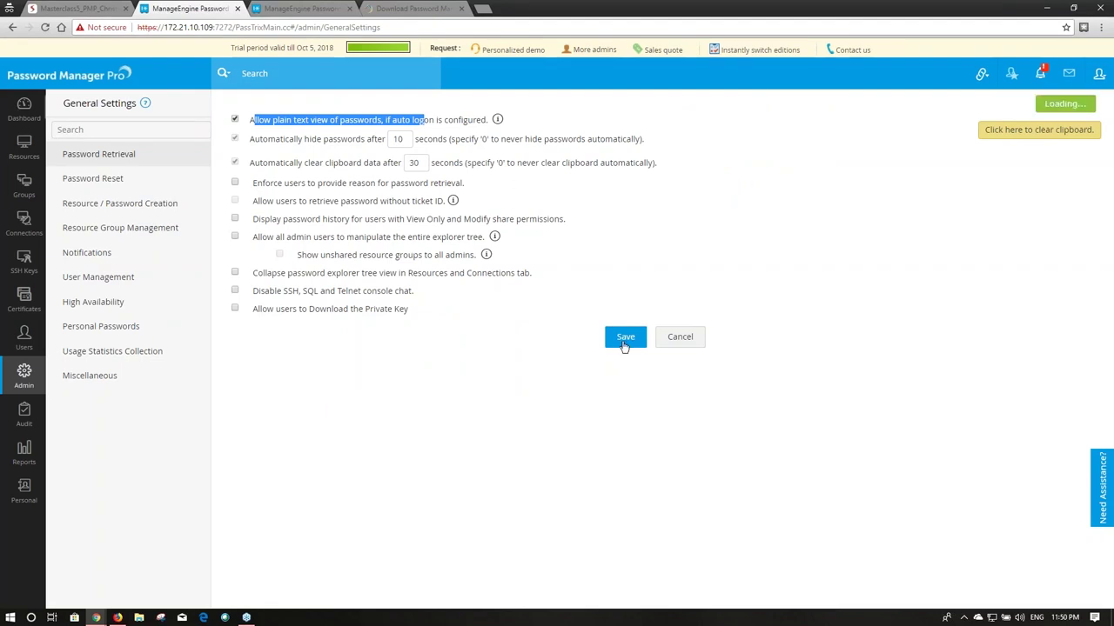
{"action": "left_click", "coordinate": [106, 9]}
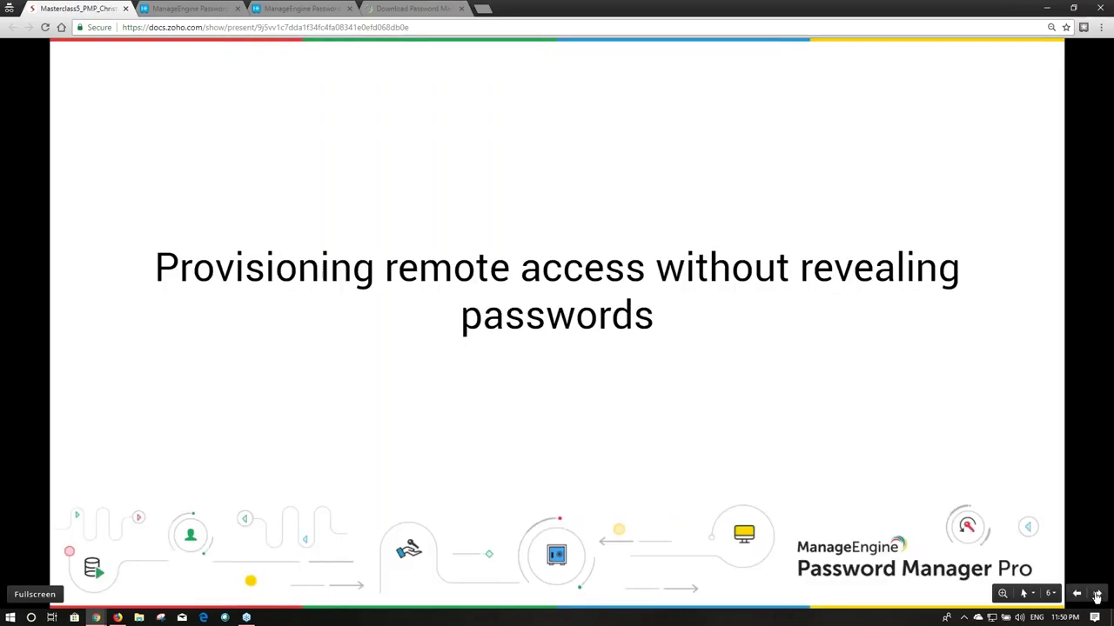
{"action": "left_click", "coordinate": [1096, 593]}
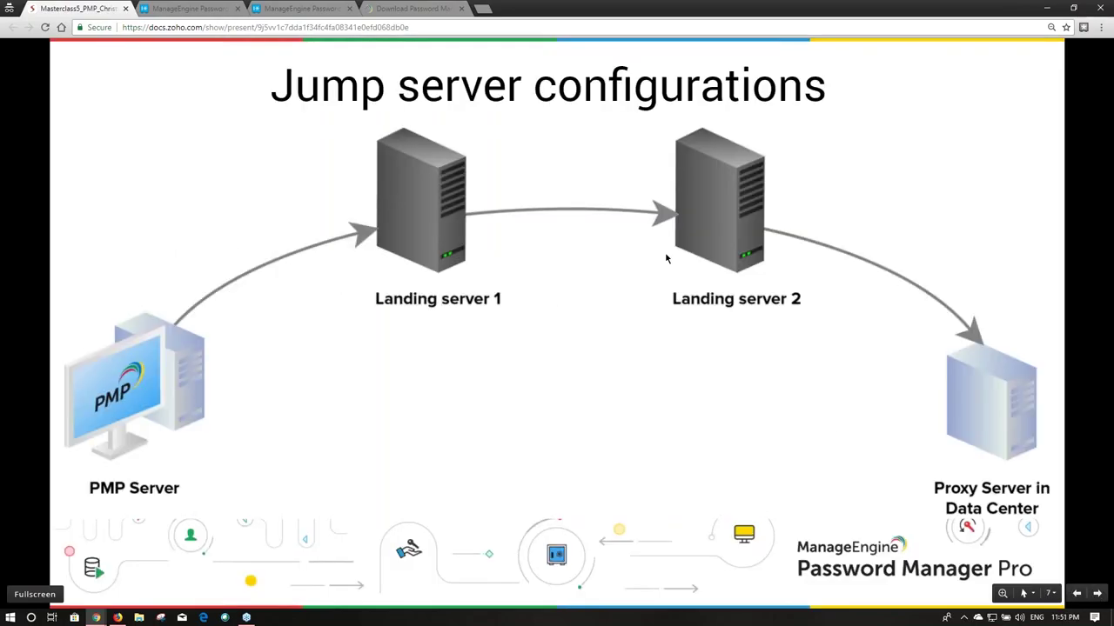
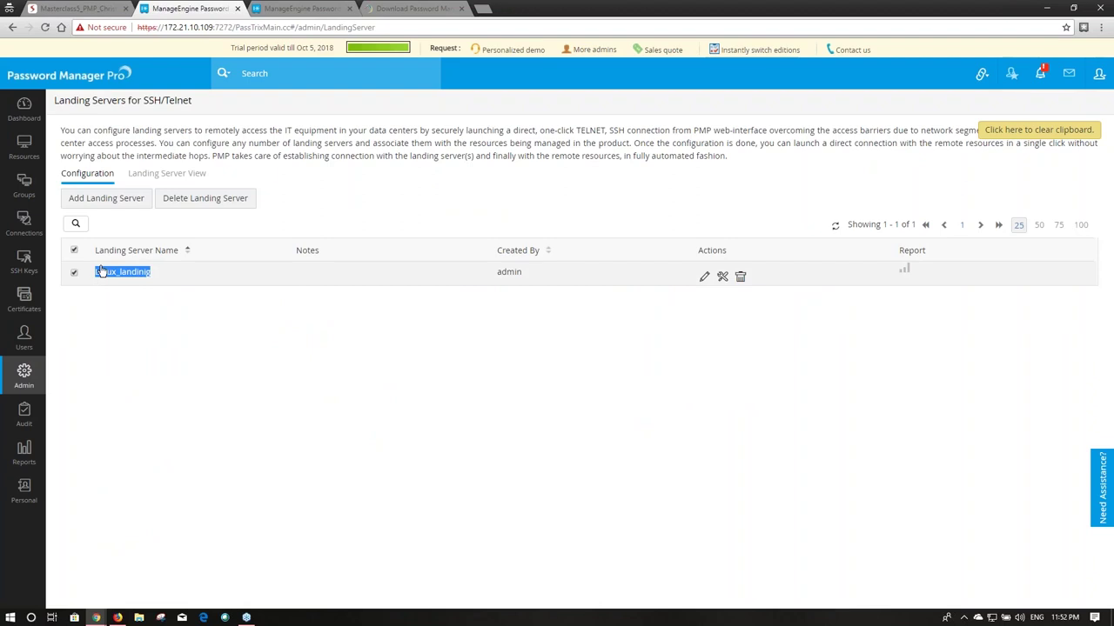
Step: Preview the add-landing-server form, highlight the primary landing server setting, and close it unsaved
{"action": "left_click", "coordinate": [109, 200]}
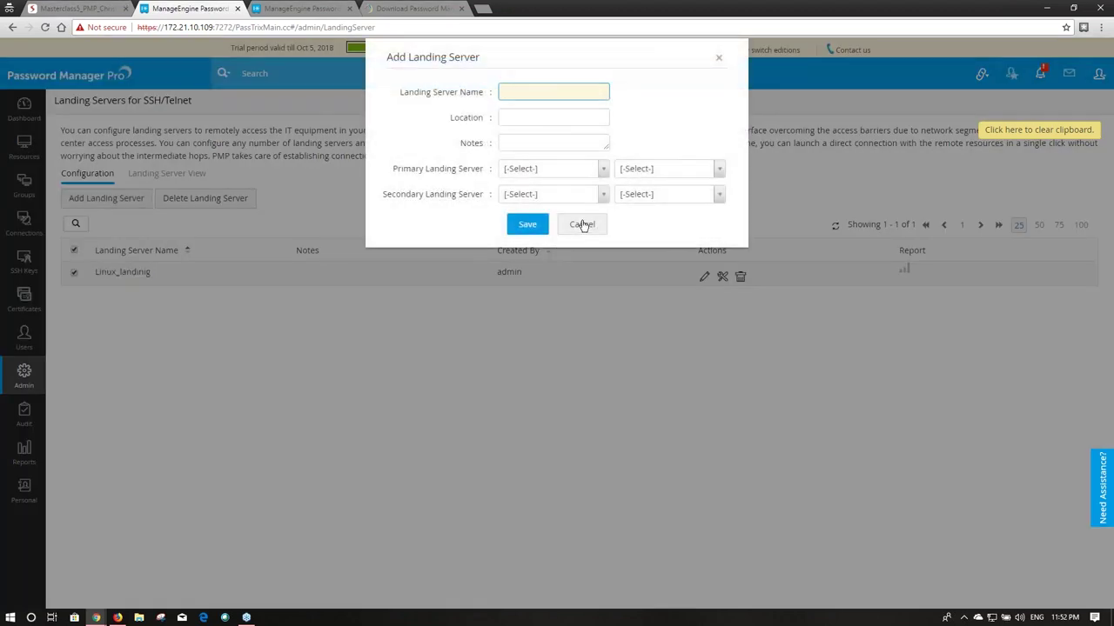
{"action": "left_click_drag", "start_coordinate": [393, 170], "coordinate": [426, 194]}
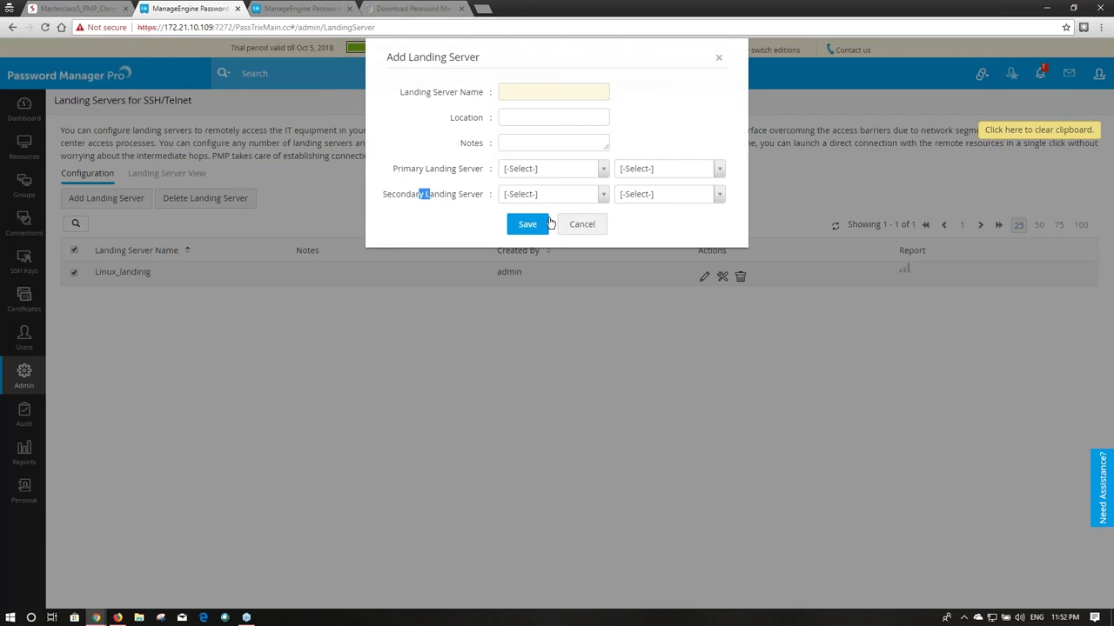
{"action": "left_click", "coordinate": [576, 224]}
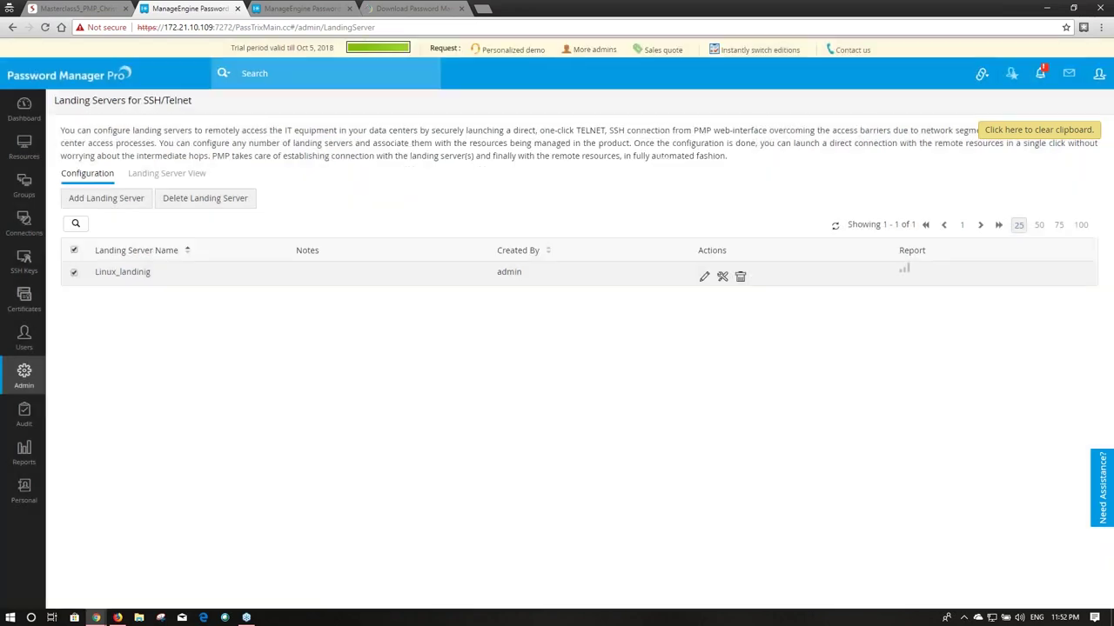
Step: Set pmp-centos5-1's remote password reset landing server to Linux_landinig and save
{"action": "left_click", "coordinate": [31, 169]}
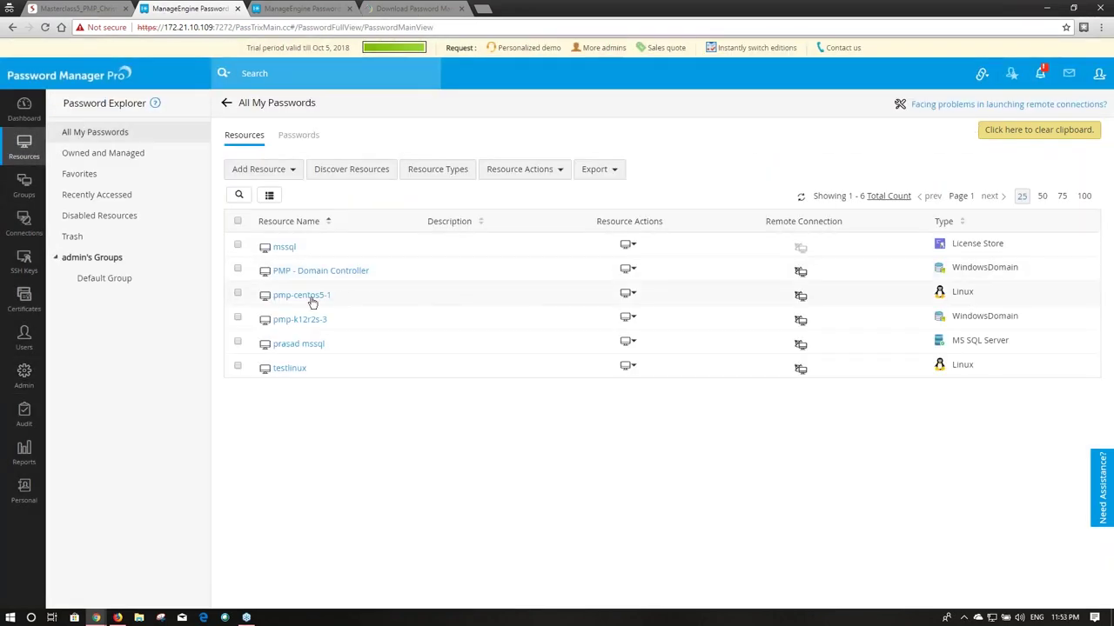
{"action": "left_click", "coordinate": [625, 295]}
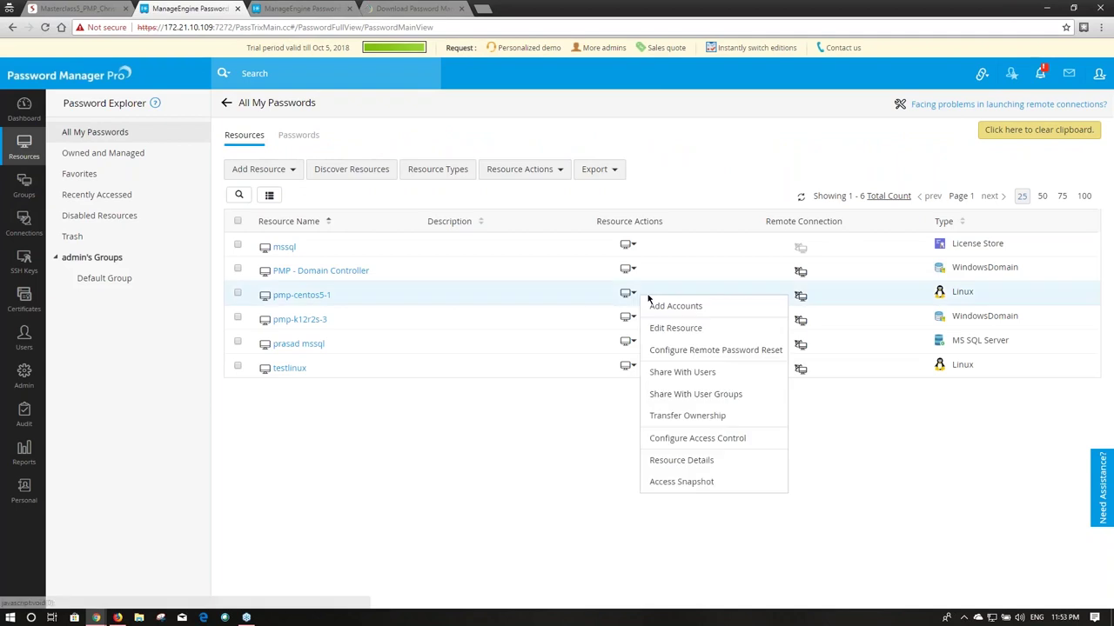
{"action": "left_click", "coordinate": [672, 346]}
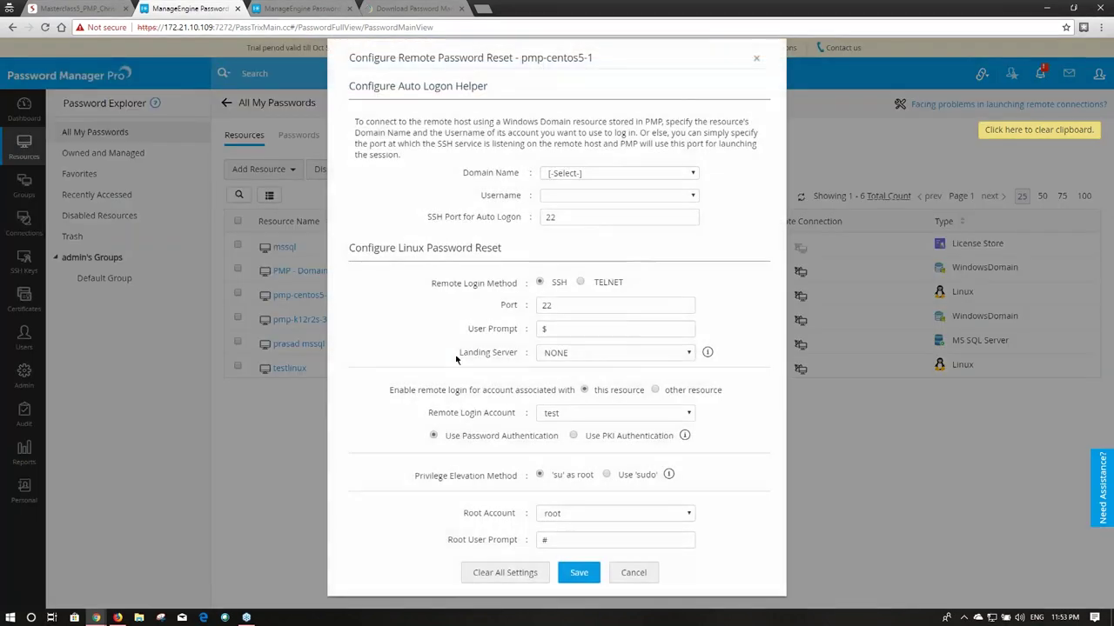
{"action": "triple_click", "coordinate": [509, 352]}
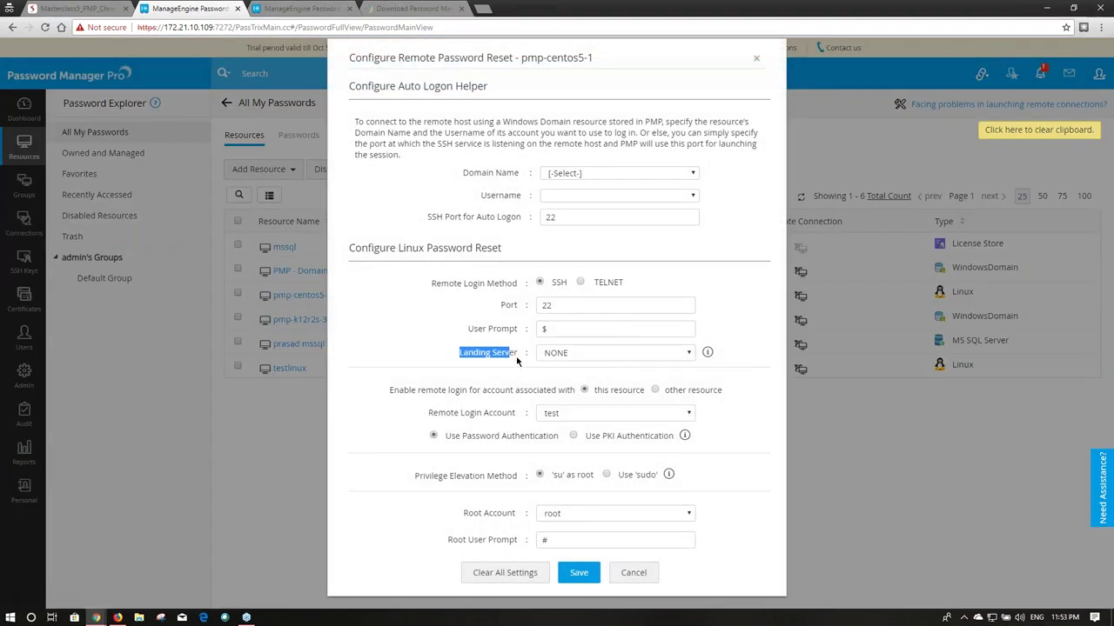
{"action": "left_click", "coordinate": [562, 354]}
{"action": "left_click", "coordinate": [568, 380]}
{"action": "left_click", "coordinate": [576, 578]}
Step: View pmp-centos5-1's account details, close them, and return to the presentation slides
{"action": "left_click", "coordinate": [316, 297]}
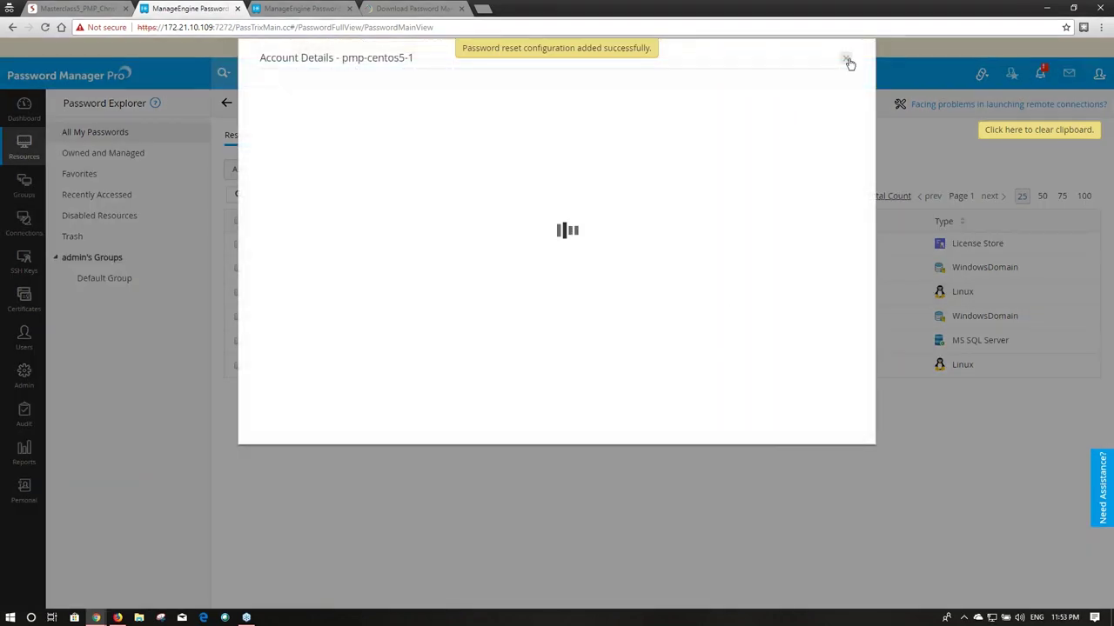
{"action": "left_click", "coordinate": [845, 58]}
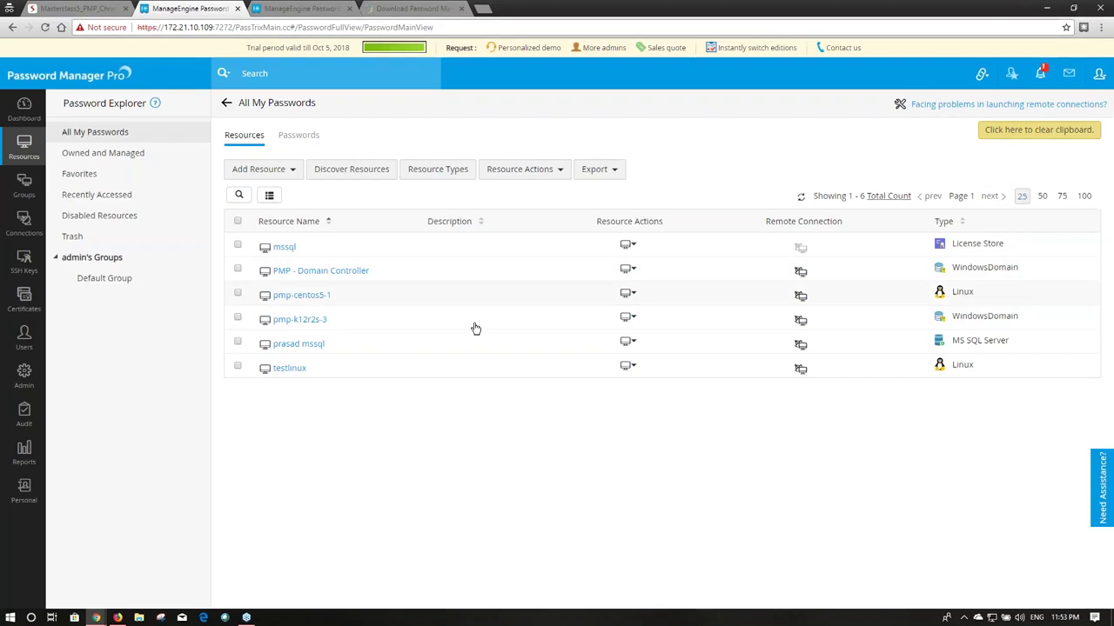
{"action": "key", "text": "ctrl+Page_Up"}
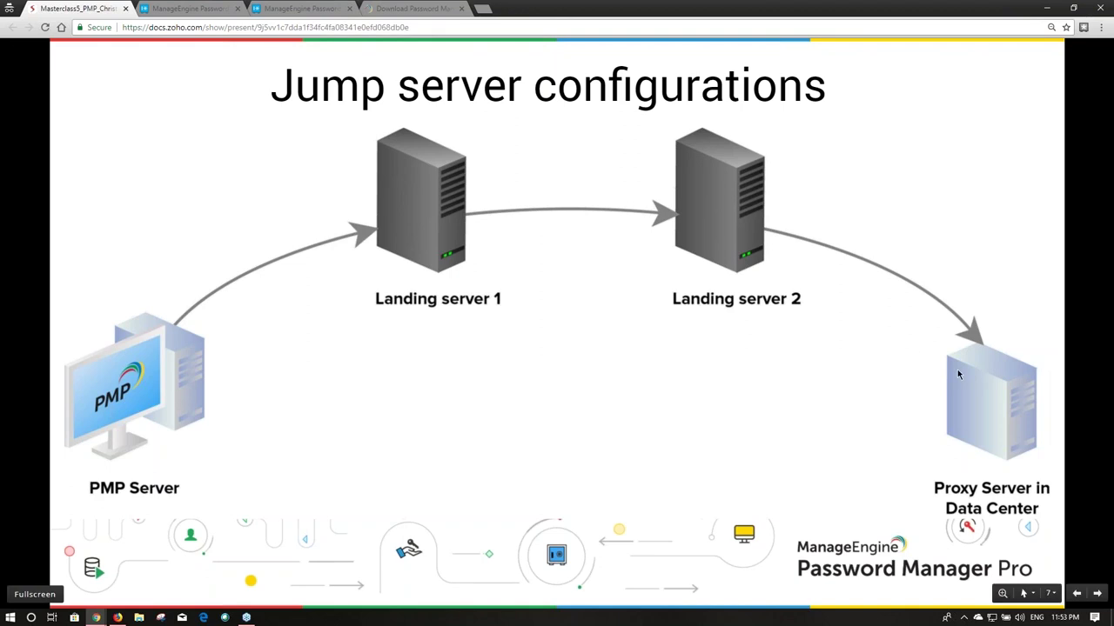
Step: Advance to the 'Using native browser extensions' slide, then return to the Password Manager Pro tab
{"action": "left_click", "coordinate": [1097, 594]}
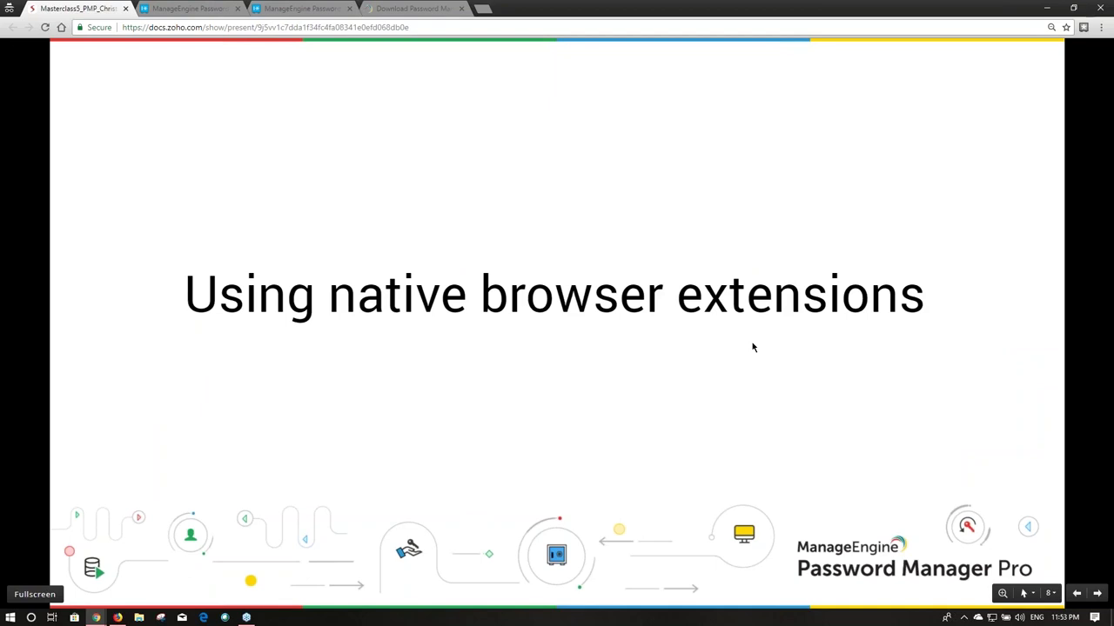
{"action": "left_click", "coordinate": [233, 8]}
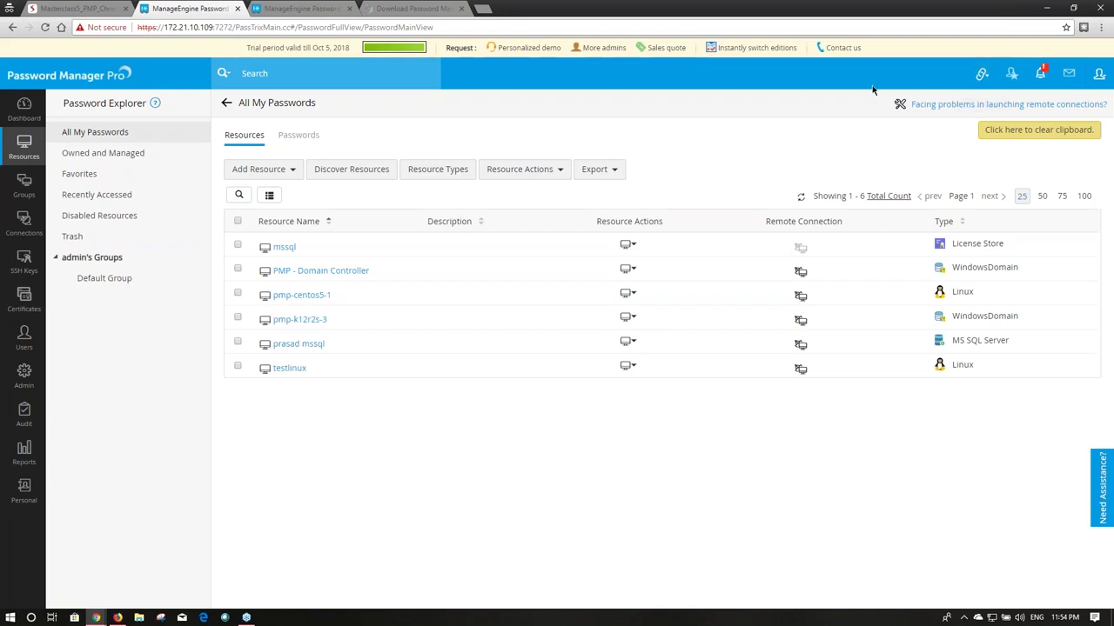
Step: Switch to the Password Manager Pro download page and select its web address
{"action": "mouse_move", "coordinate": [106, 619]}
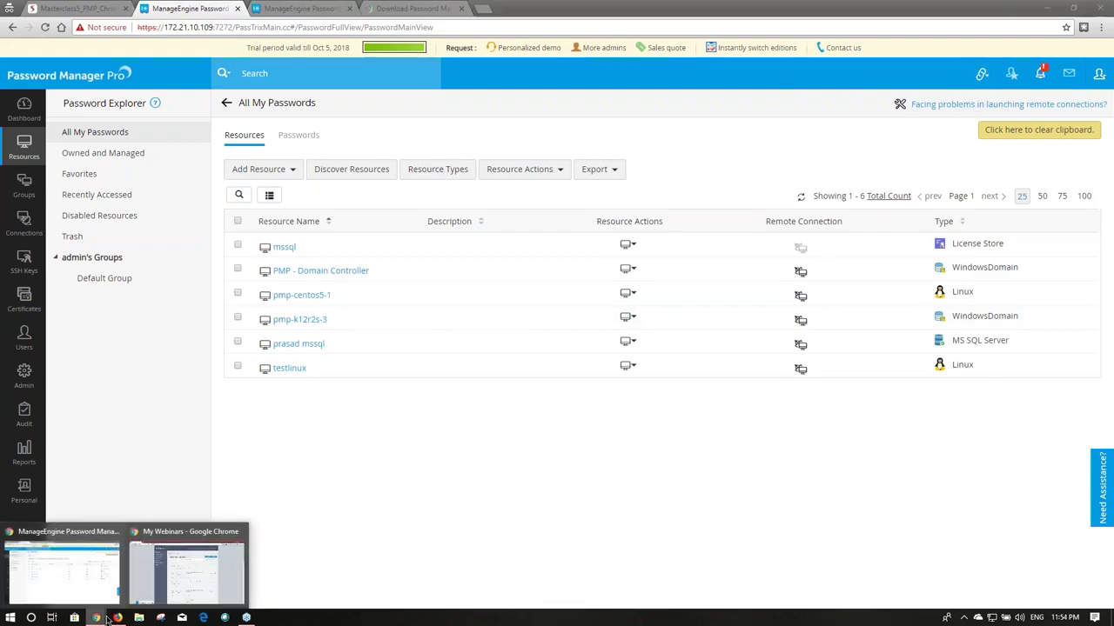
{"action": "left_click", "coordinate": [451, 8]}
{"action": "scroll", "coordinate": [426, 294], "scroll_direction": "up", "scroll_amount": 2}
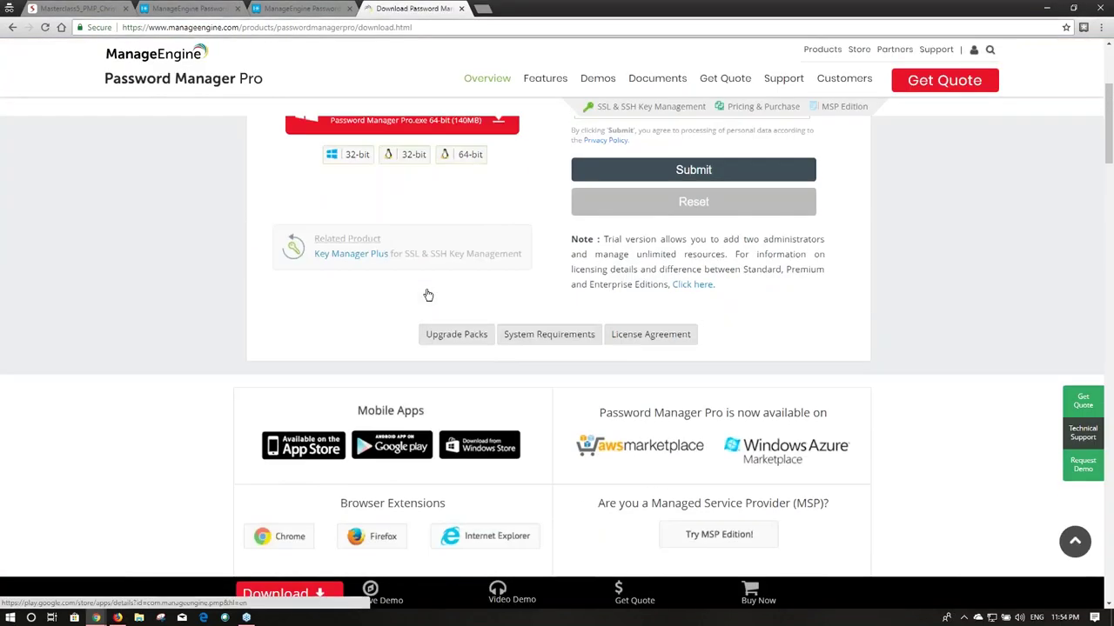
{"action": "scroll", "coordinate": [426, 294], "scroll_direction": "down", "scroll_amount": 4}
{"action": "scroll", "coordinate": [428, 294], "scroll_direction": "up", "scroll_amount": 2}
{"action": "left_click", "coordinate": [431, 28]}
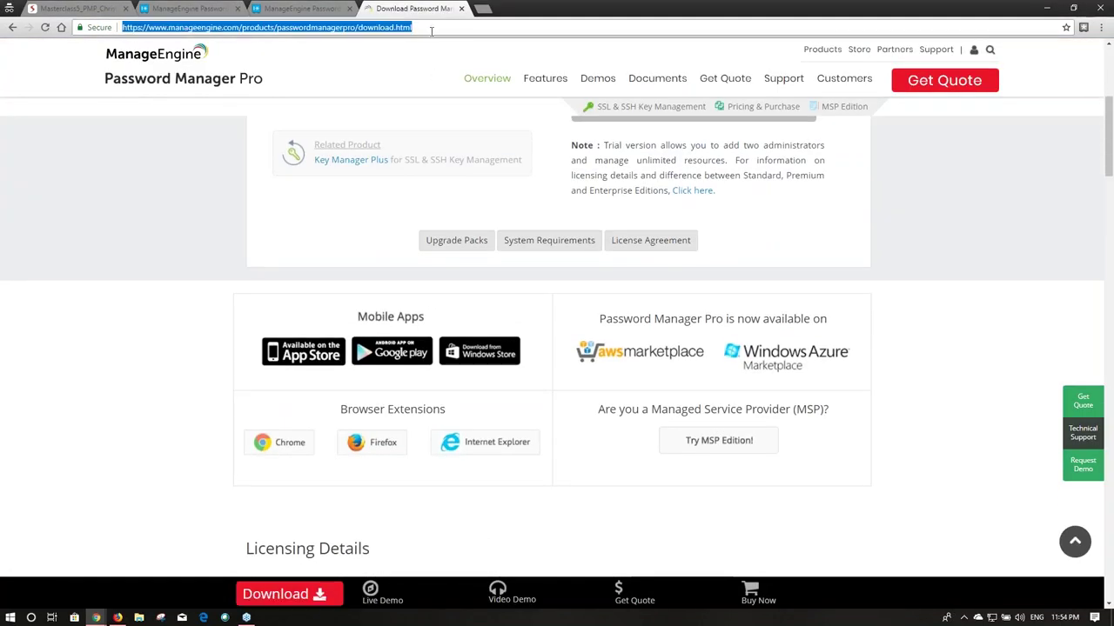
Step: Scroll down to the Browser Extensions section and open a new Chrome window
{"action": "scroll", "coordinate": [437, 327], "scroll_direction": "down", "scroll_amount": 2}
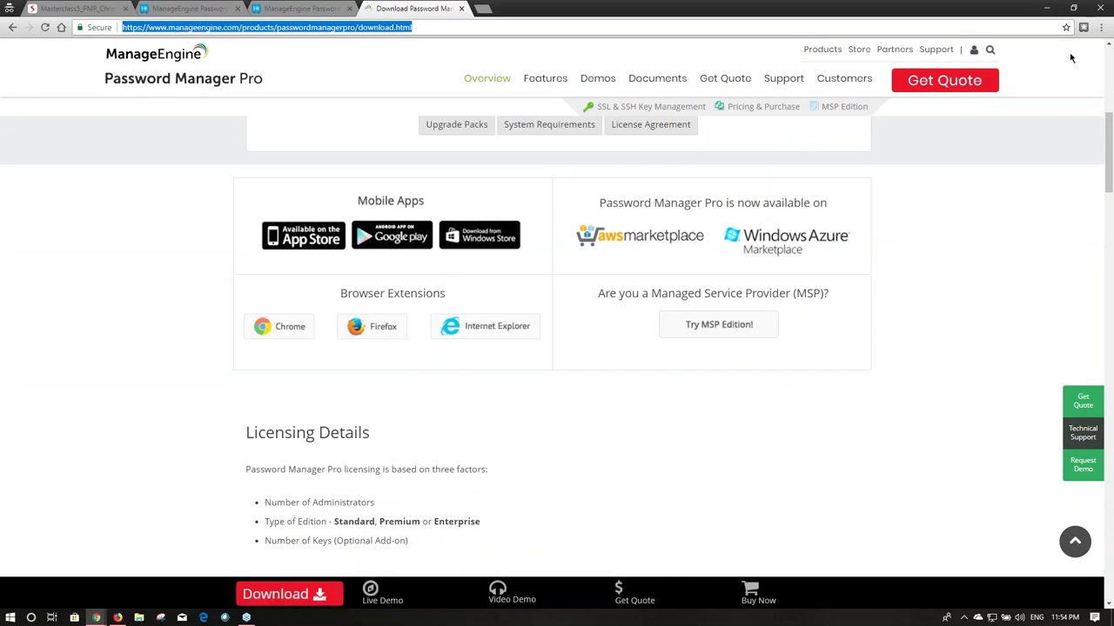
{"action": "left_click", "coordinate": [1101, 28]}
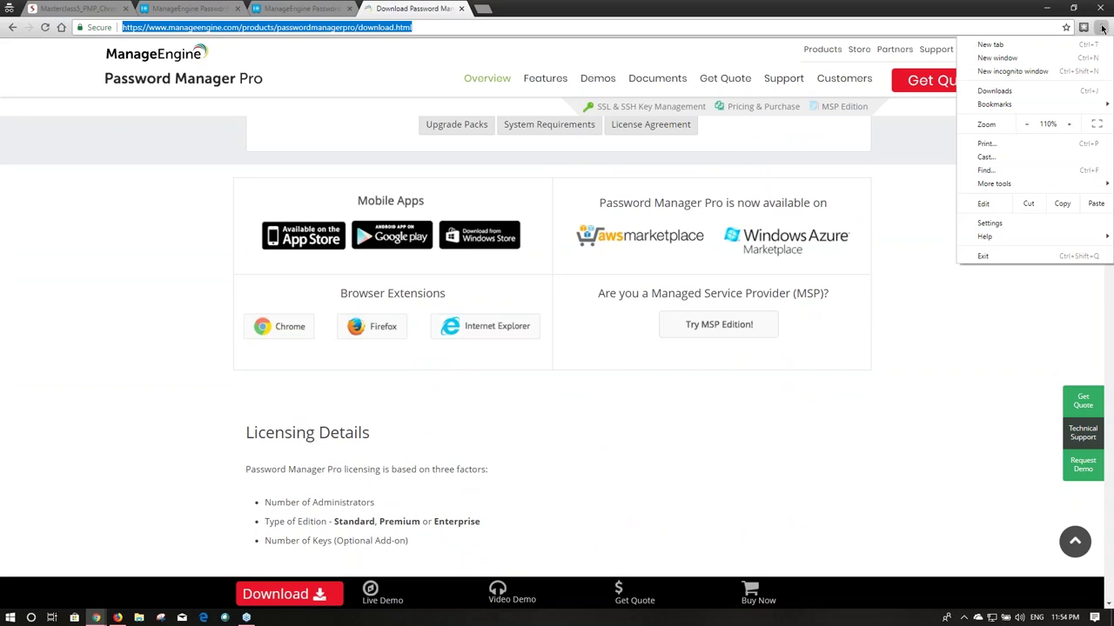
{"action": "left_click", "coordinate": [1009, 60]}
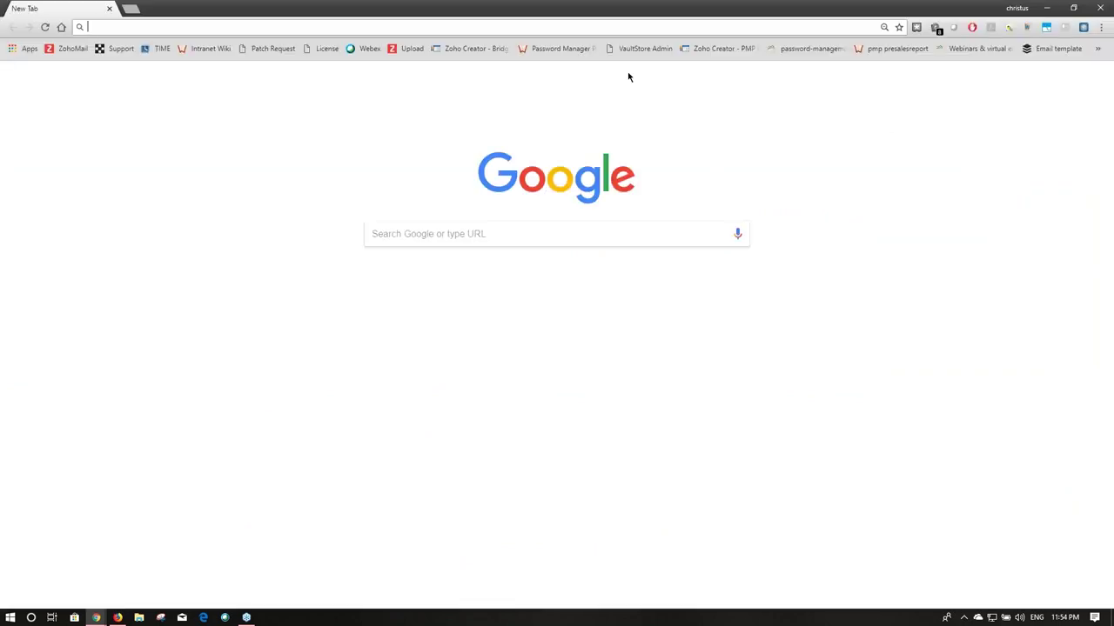
Step: Open the Password Manager Pro extension and clear its user name field
{"action": "left_click", "coordinate": [1079, 30]}
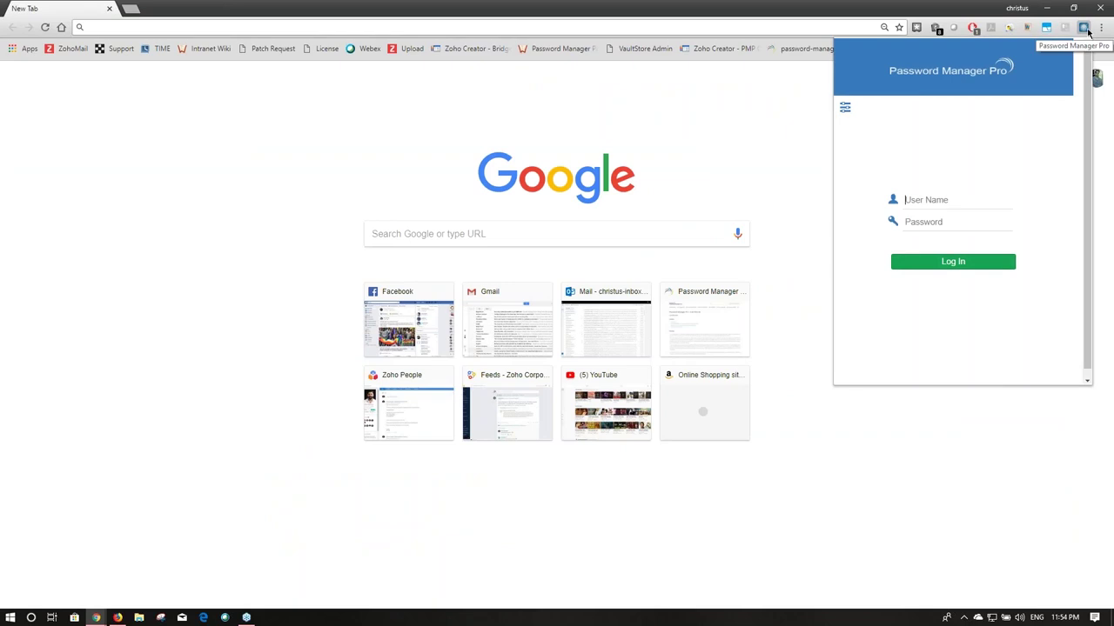
{"action": "key", "text": "Down"}
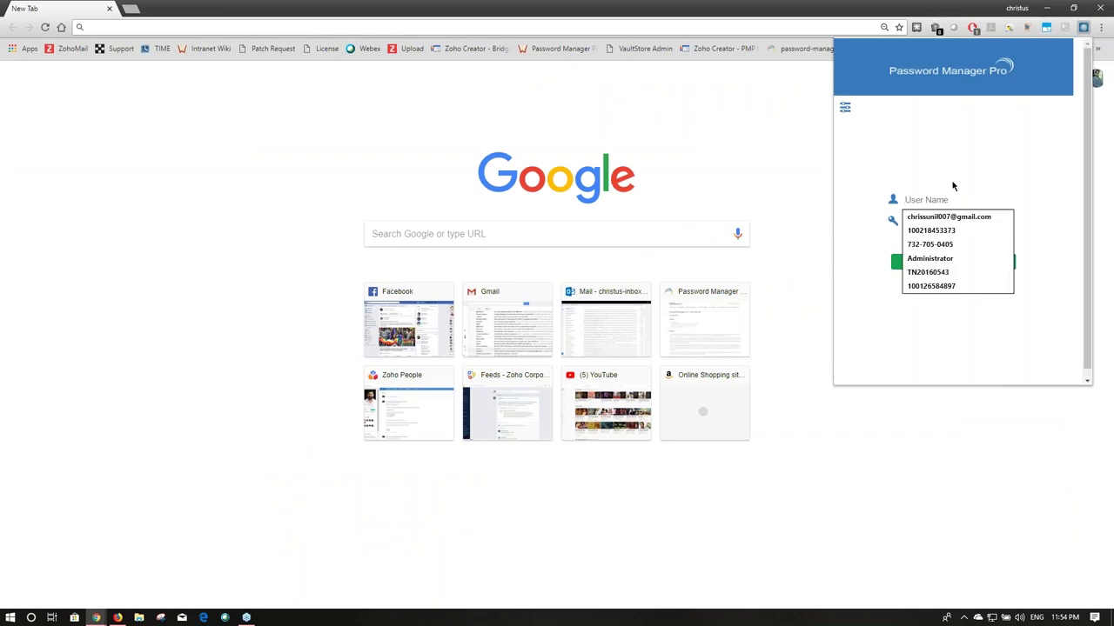
{"action": "type", "text": "17"}
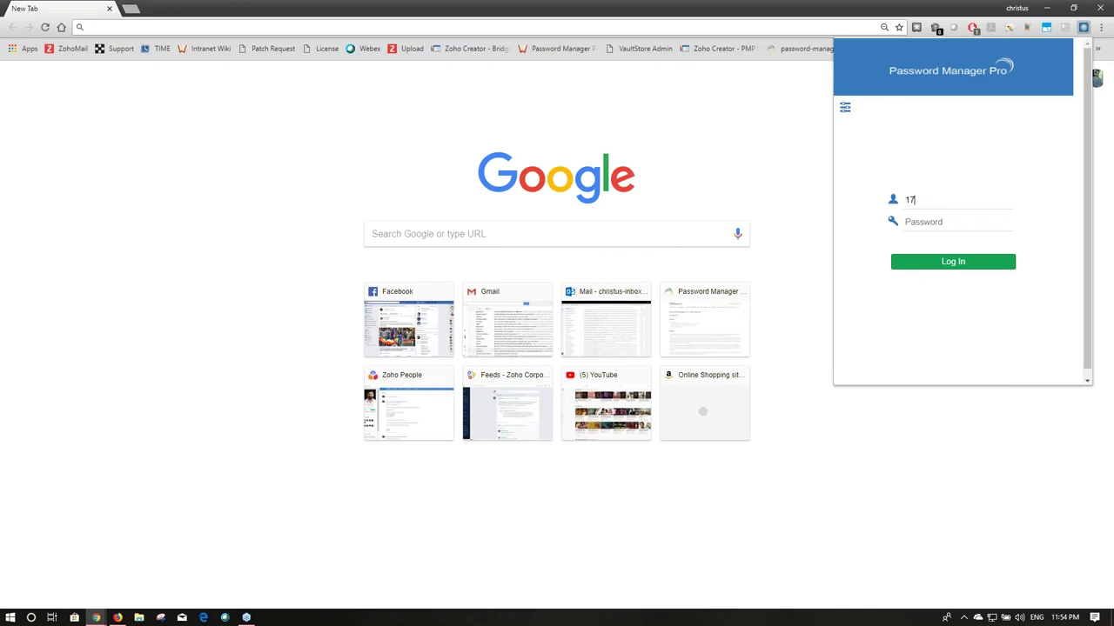
{"action": "key", "text": "BackSpace"}
{"action": "key", "text": "BackSpace"}
Step: Enter organisation name MSP in the extension's server settings and save them
{"action": "left_click", "coordinate": [846, 108]}
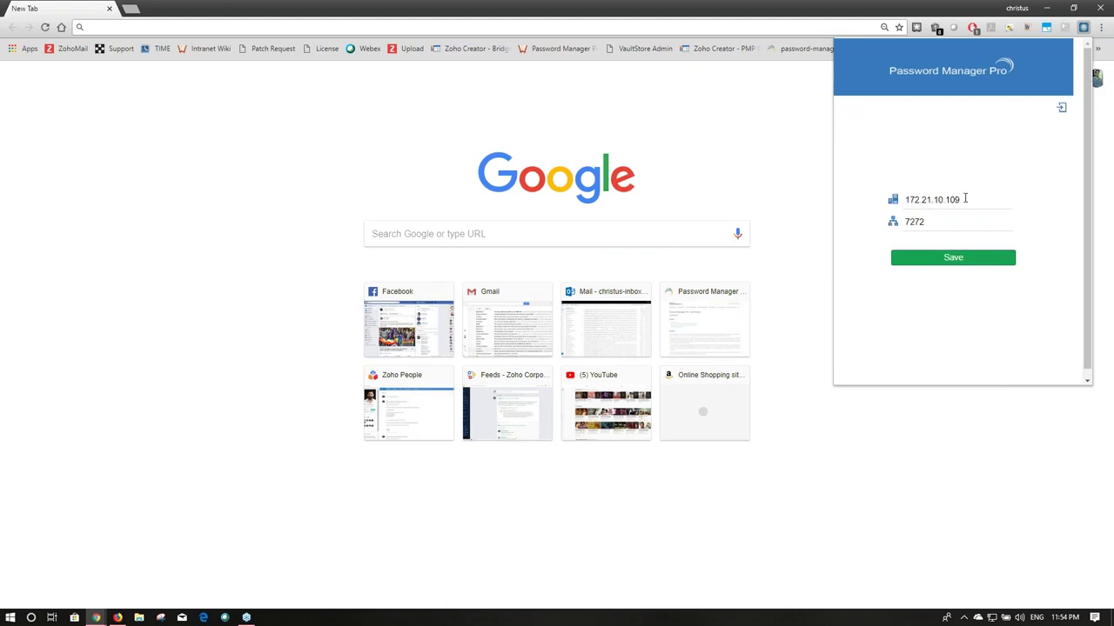
{"action": "key", "text": "shift+Left"}
{"action": "key", "text": "shift+Left"}
{"action": "key", "text": "shift+Left"}
{"action": "key", "text": "shift+Left"}
{"action": "key", "text": "shift+Left"}
{"action": "key", "text": "shift+Left"}
{"action": "key", "text": "shift+Left"}
{"action": "key", "text": "shift+Left"}
{"action": "key", "text": "shift+Left"}
{"action": "key", "text": "shift+Left"}
{"action": "key", "text": "shift+Left"}
{"action": "key", "text": "shift+Left"}
{"action": "left_click", "coordinate": [876, 171]}
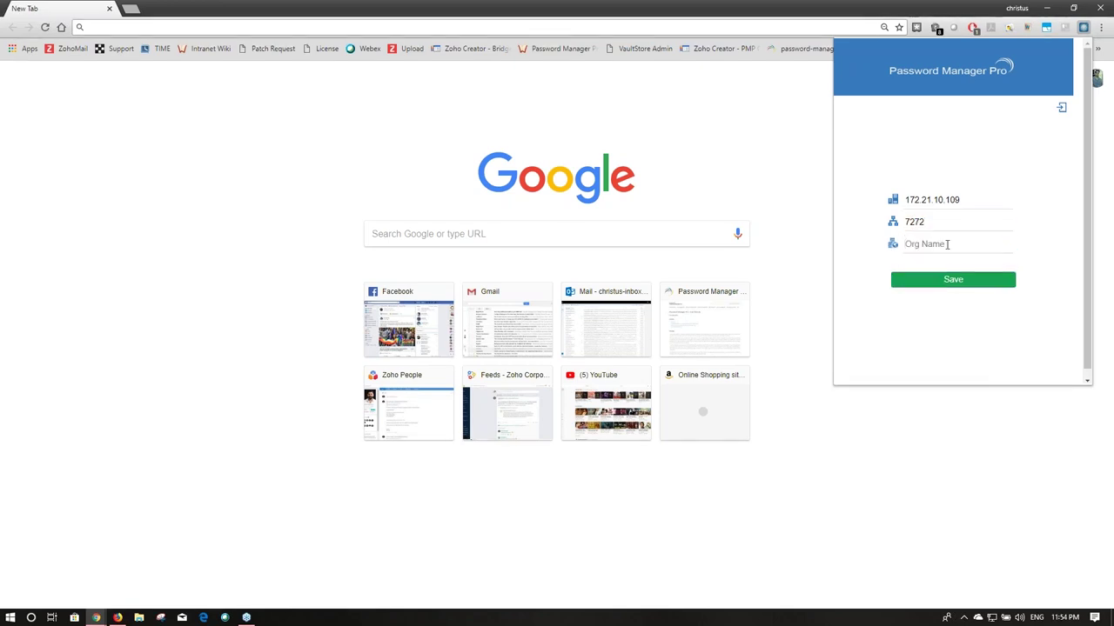
{"action": "left_click", "coordinate": [948, 244]}
{"action": "type", "text": "MSP"}
{"action": "key", "text": "Return"}
{"action": "left_click", "coordinate": [916, 199]}
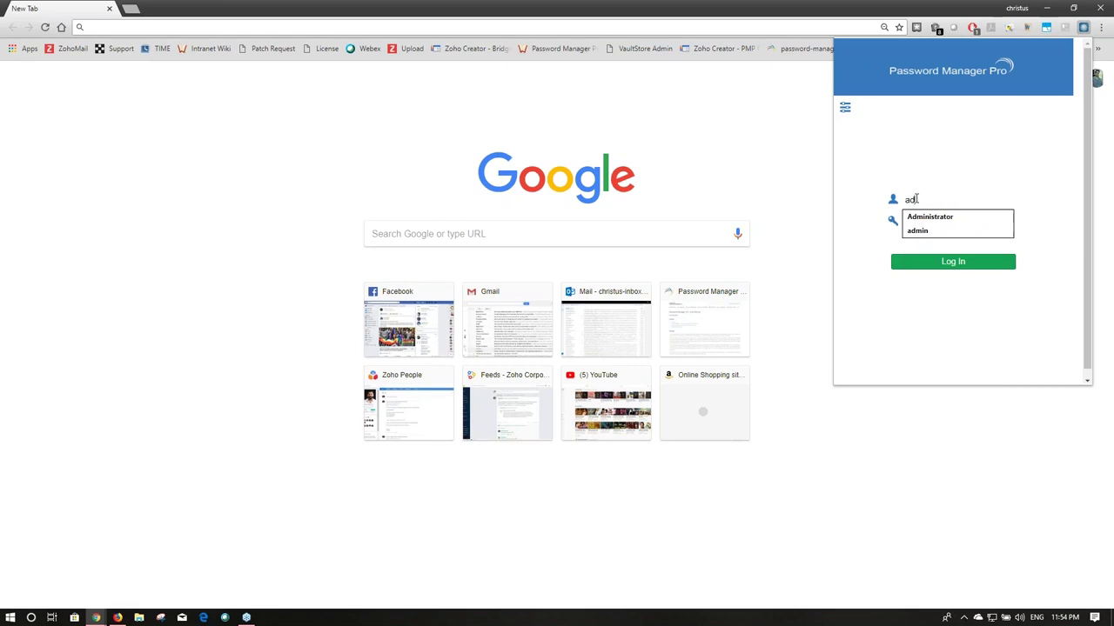
Step: Sign in to the extension as admin using the saved password
{"action": "key", "text": "Tab"}
{"action": "key", "text": "Return"}
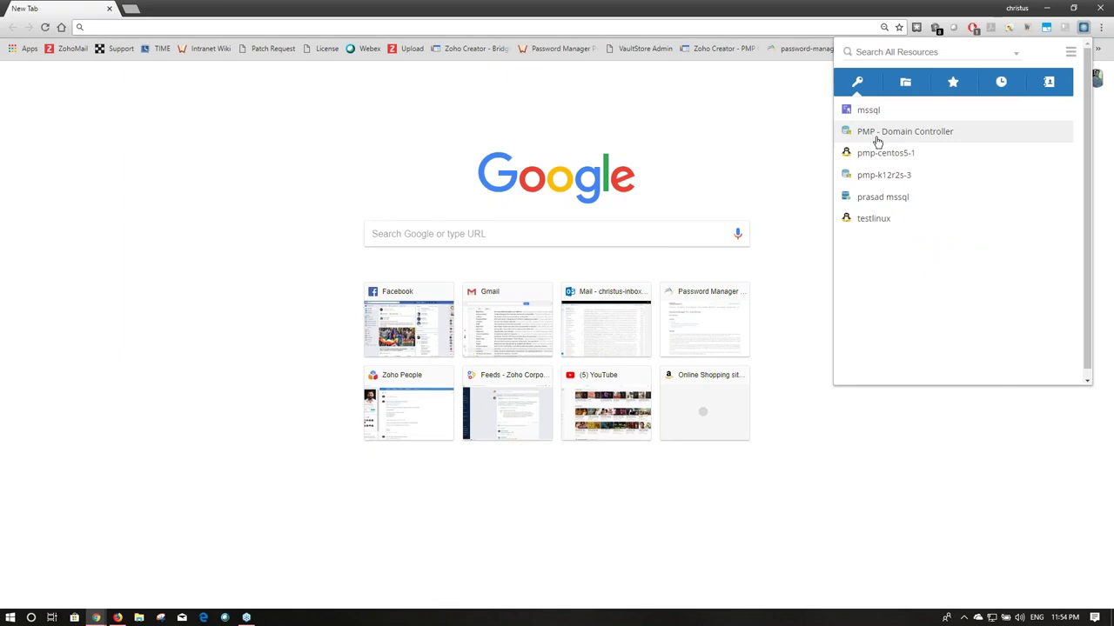
Step: Launch Windows Remote Desktop auto logon for PMP - Domain Controller's administrator account
{"action": "left_click", "coordinate": [911, 131]}
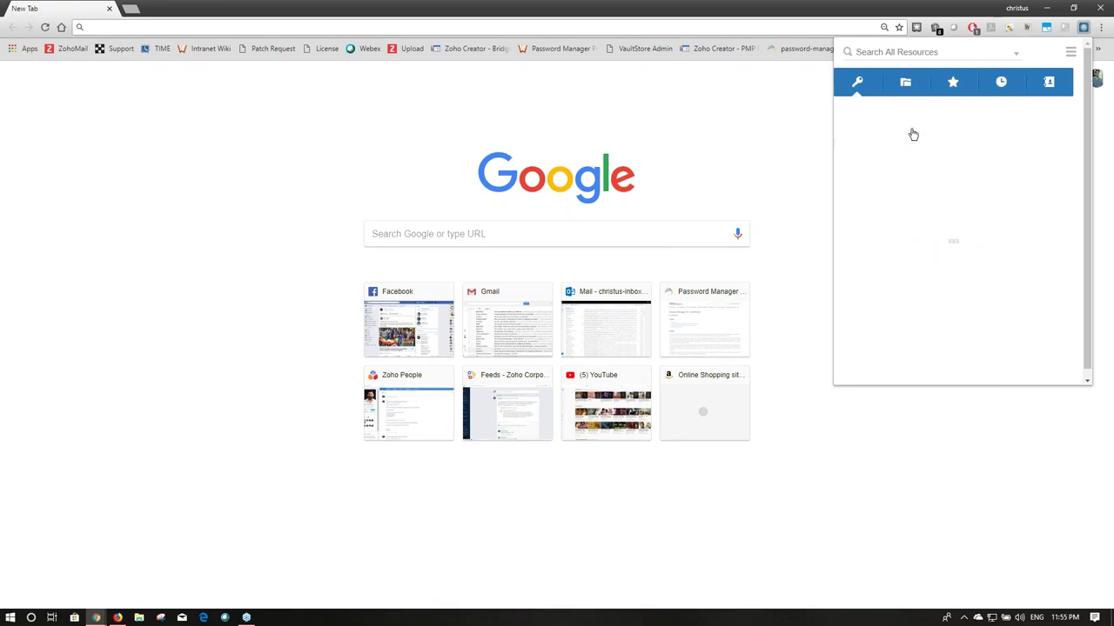
{"action": "mouse_move", "coordinate": [1022, 135]}
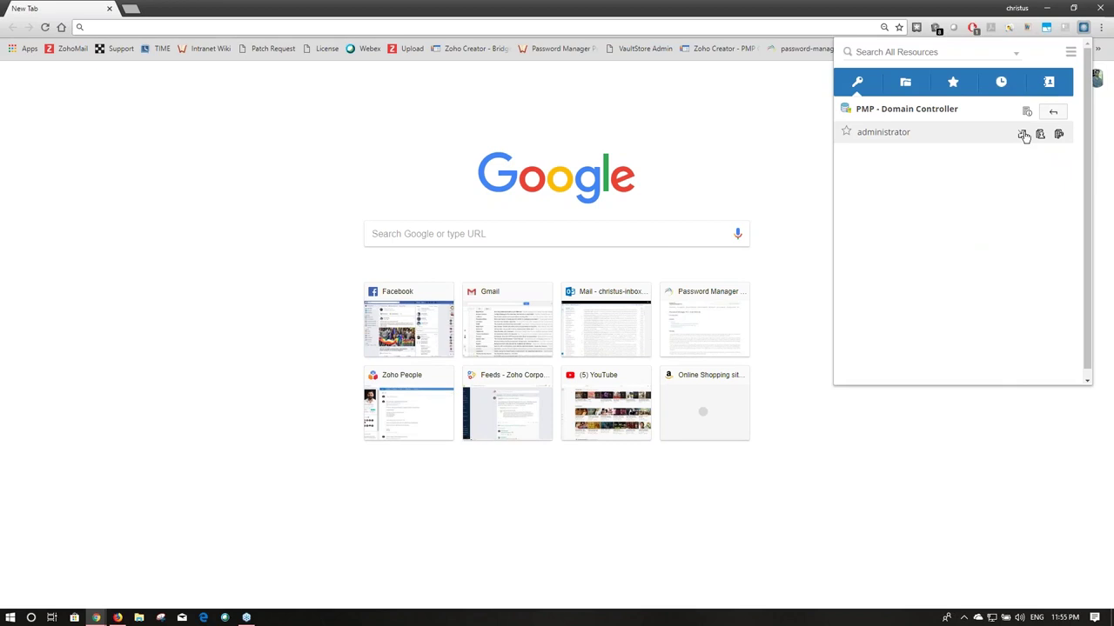
{"action": "left_click", "coordinate": [1022, 135]}
{"action": "left_click", "coordinate": [1012, 144]}
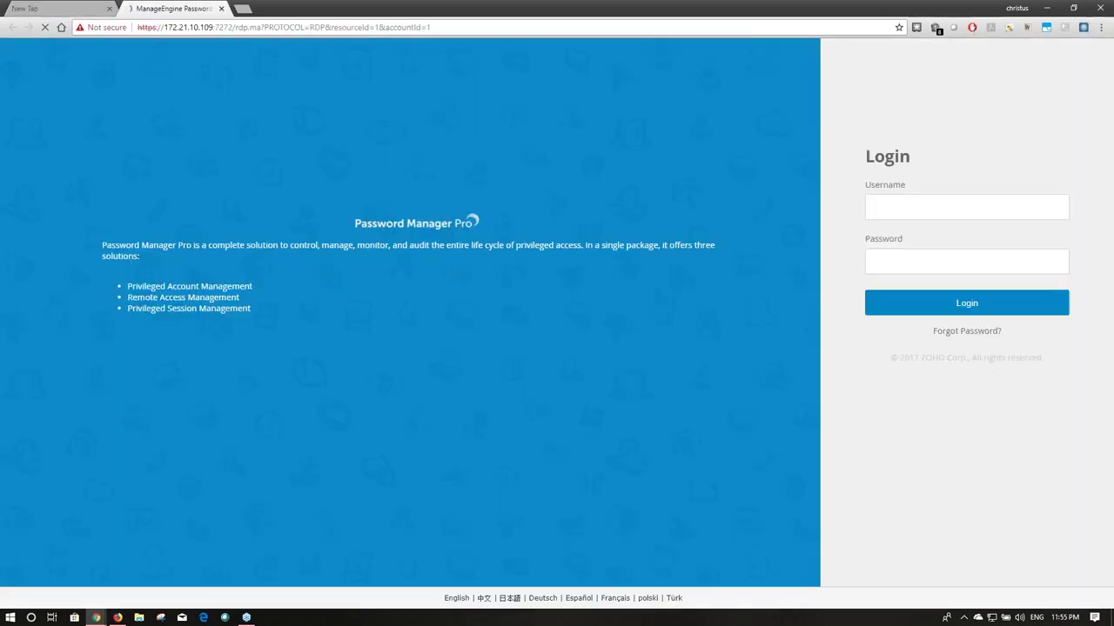
Step: Log in to the Password Manager Pro web console as admin with the account password
{"action": "key", "text": "Tab"}
{"action": "key", "text": "Return"}
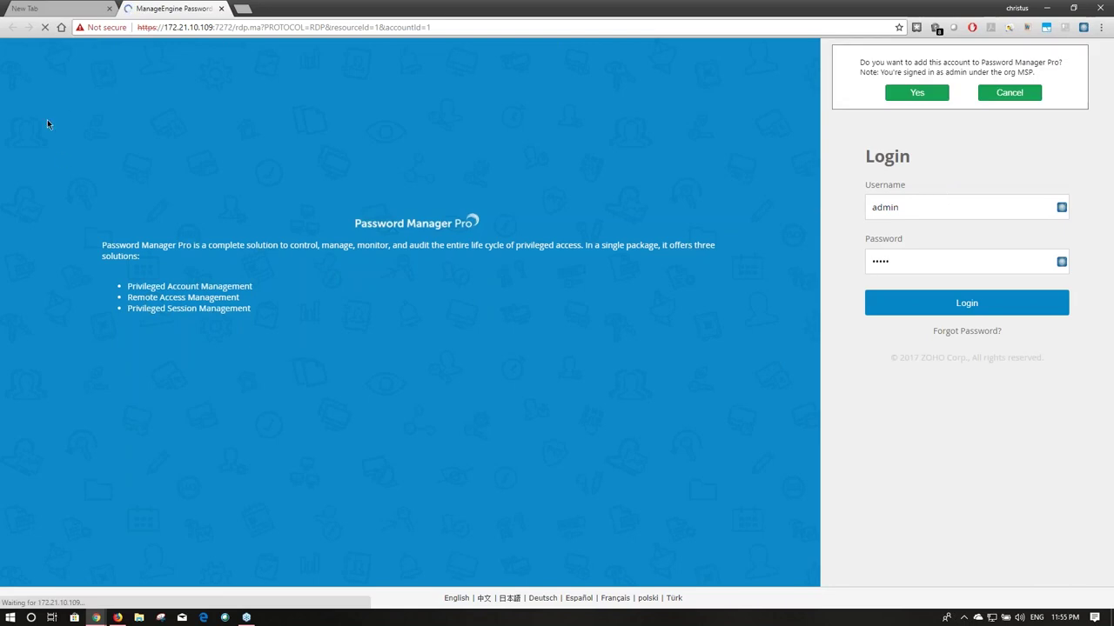
{"action": "left_click", "coordinate": [109, 8]}
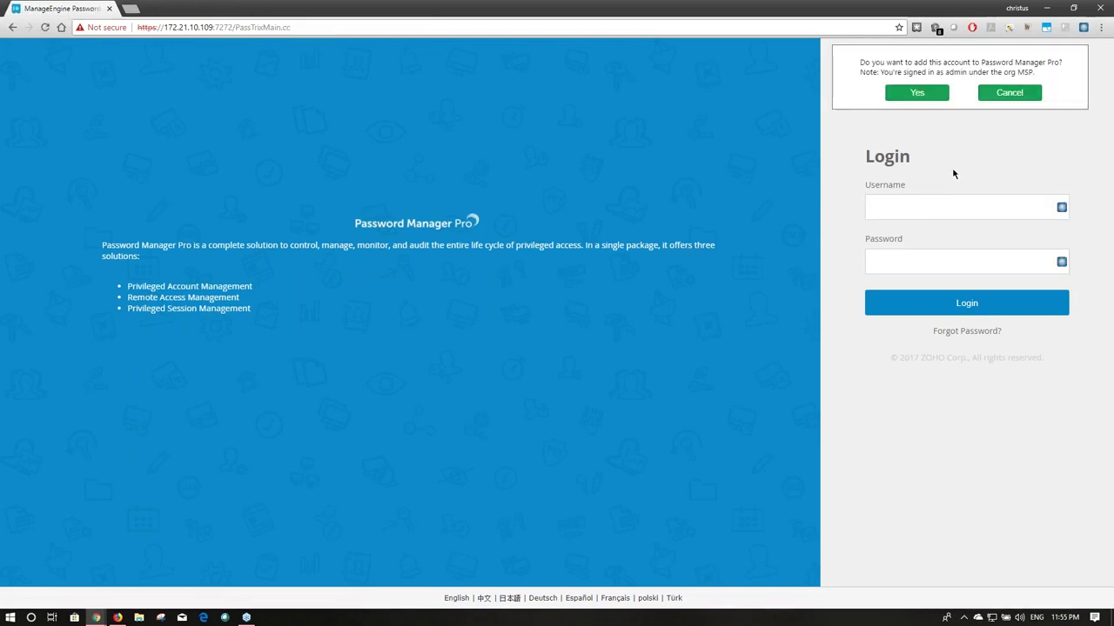
{"action": "left_click", "coordinate": [973, 204]}
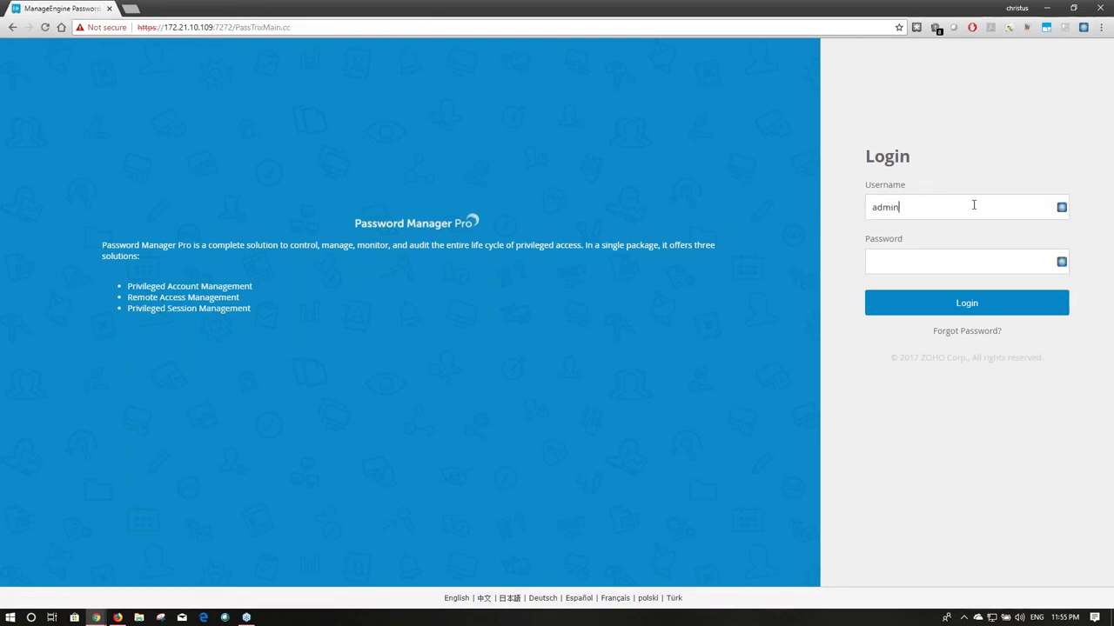
{"action": "key", "text": "Return"}
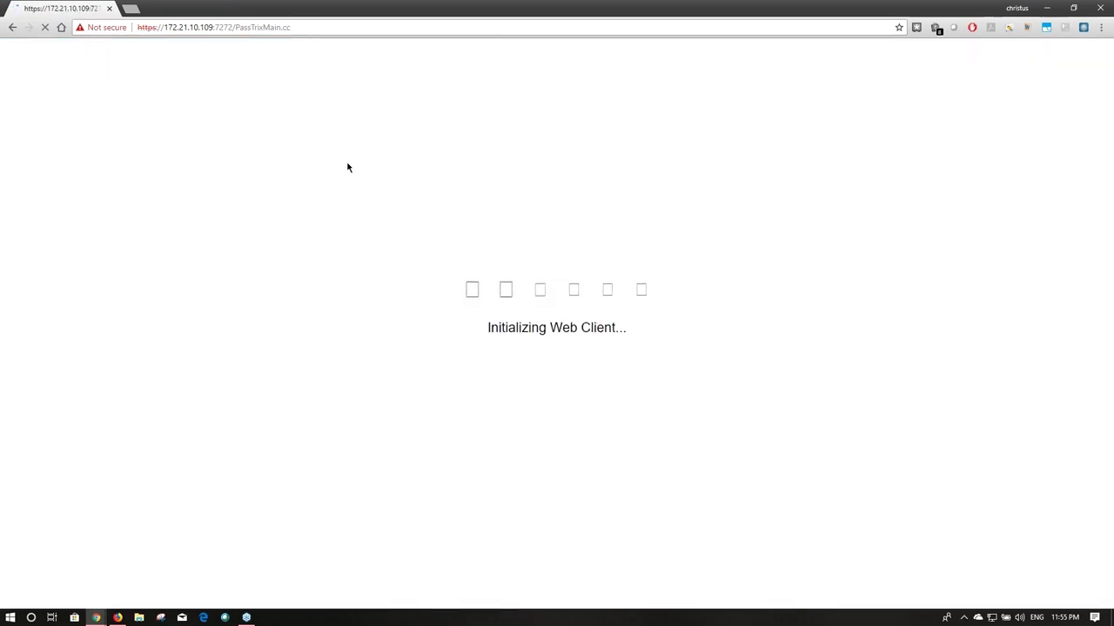
Step: Start a Windows Remote Desktop session to PMP - Domain Controller as administrator from the extension
{"action": "left_click", "coordinate": [1083, 28]}
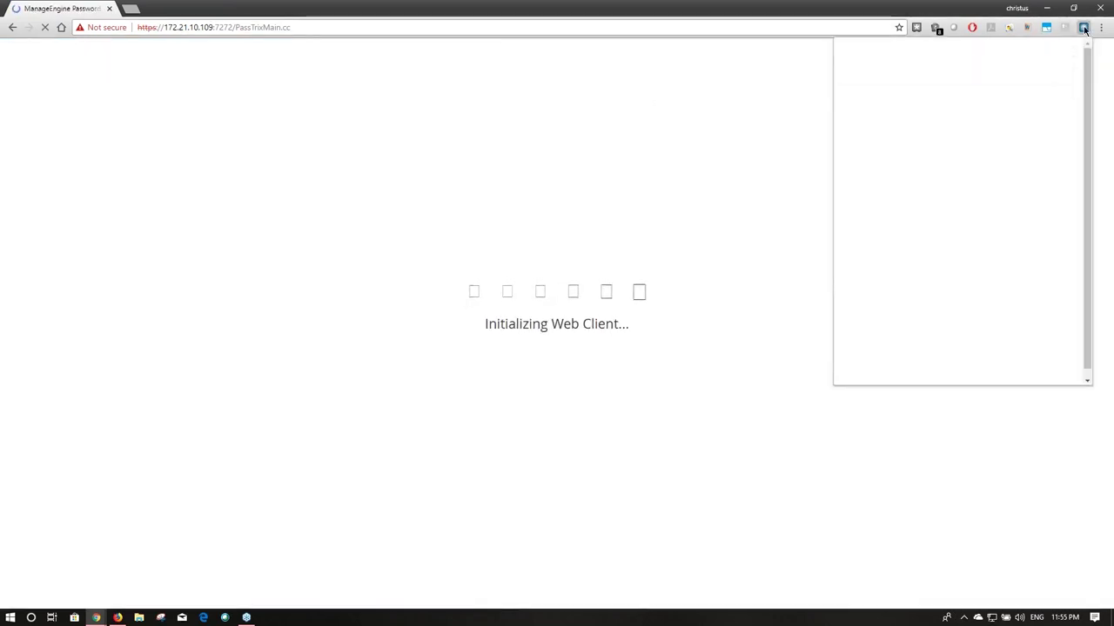
{"action": "left_click", "coordinate": [912, 138]}
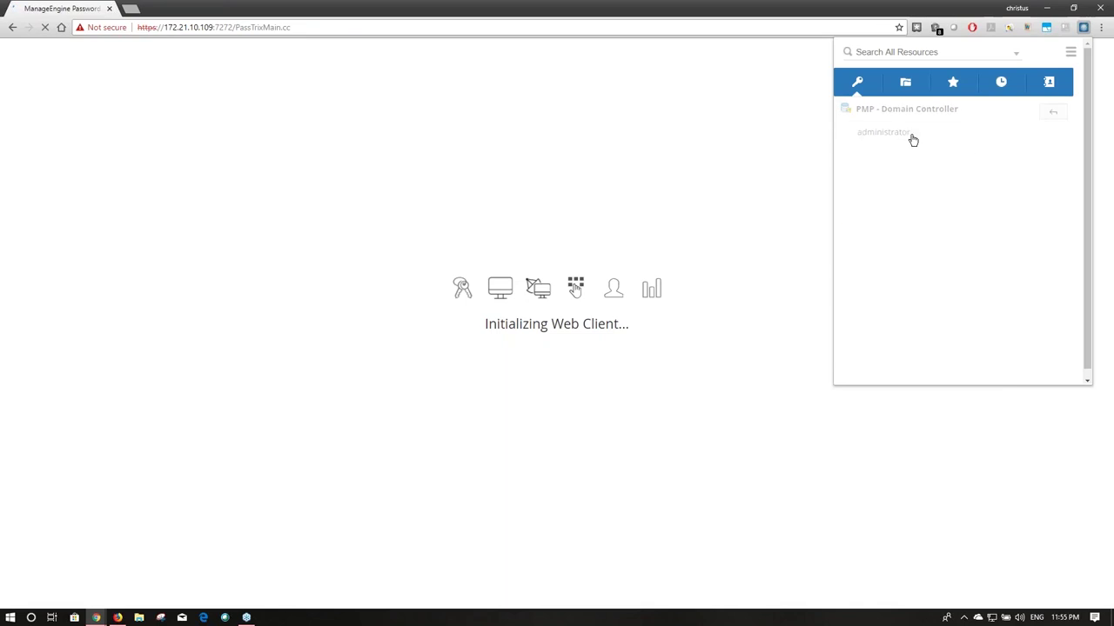
{"action": "left_click", "coordinate": [1021, 133]}
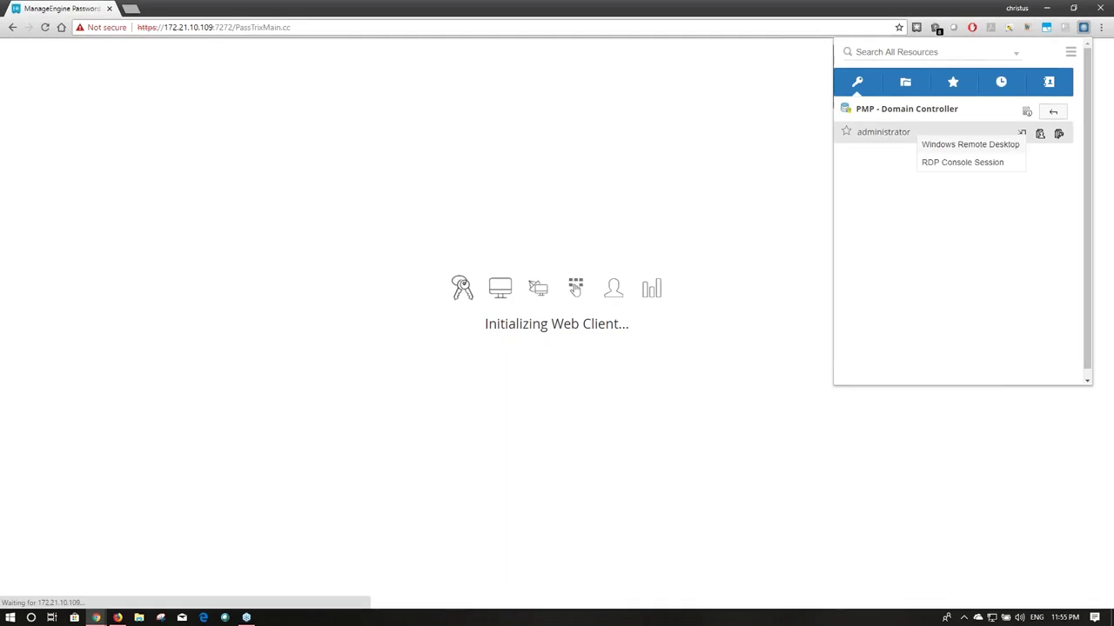
{"action": "left_click", "coordinate": [1007, 143]}
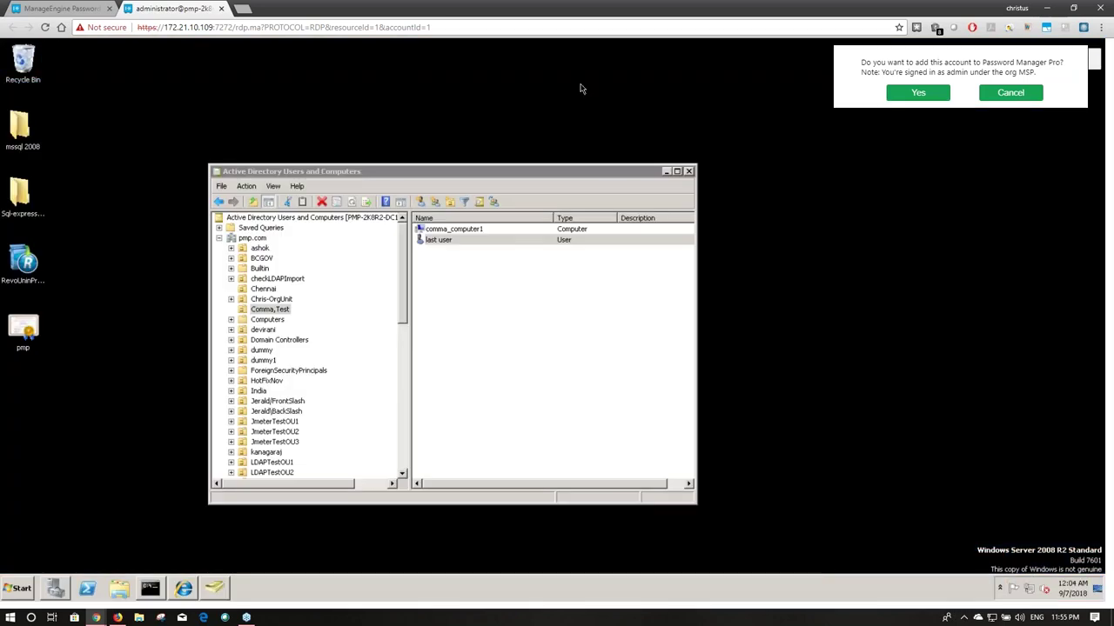
Step: Decline adding the account, then show the Resources list in the Password Manager Pro console
{"action": "left_click", "coordinate": [1000, 98]}
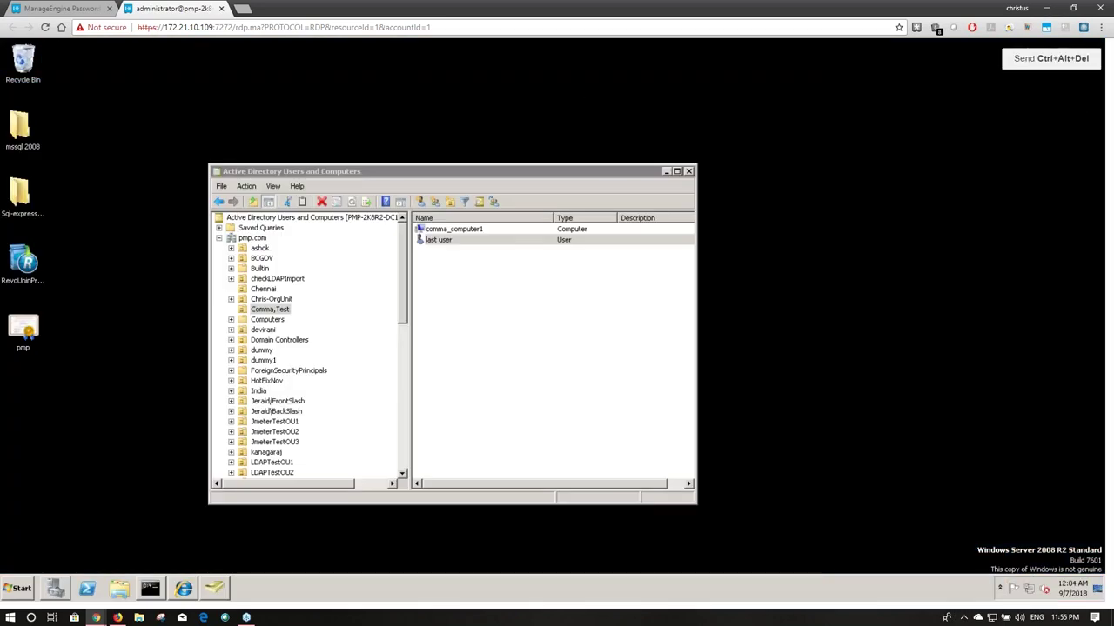
{"action": "left_click", "coordinate": [59, 8]}
{"action": "left_click", "coordinate": [17, 165]}
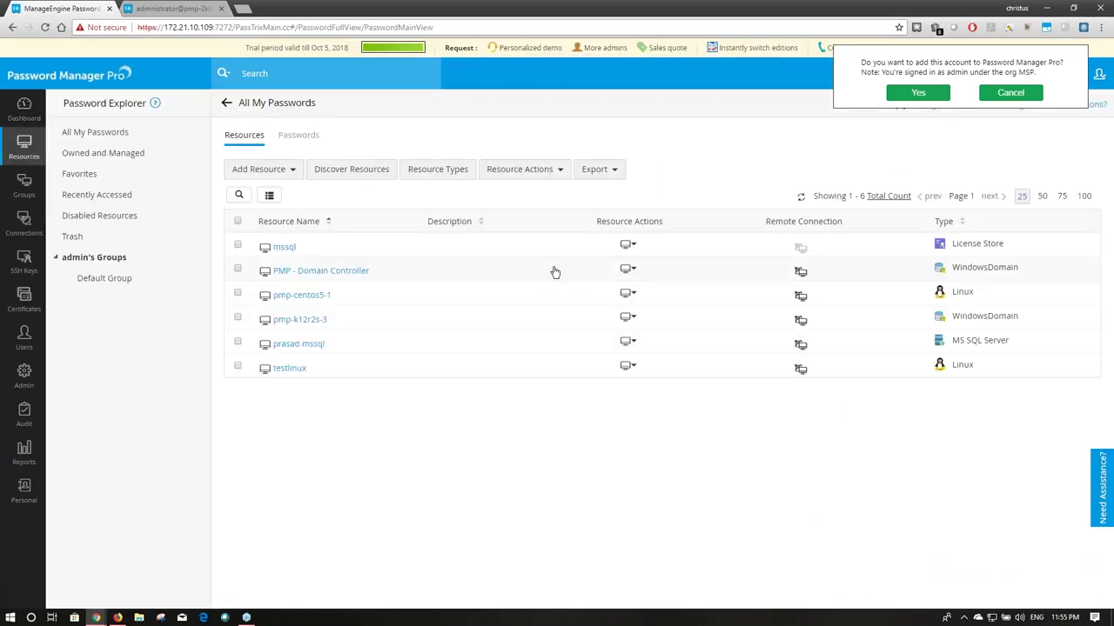
Step: Decline adding the account to Password Manager Pro and dismiss the extension's resource panel
{"action": "left_click", "coordinate": [1009, 92]}
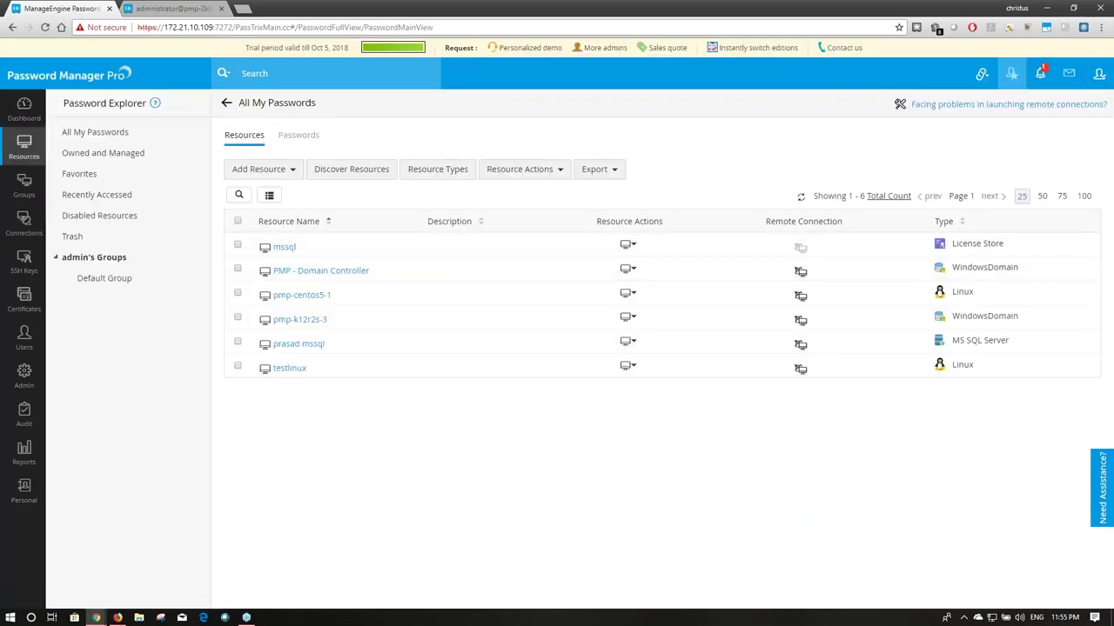
{"action": "left_click", "coordinate": [1082, 28]}
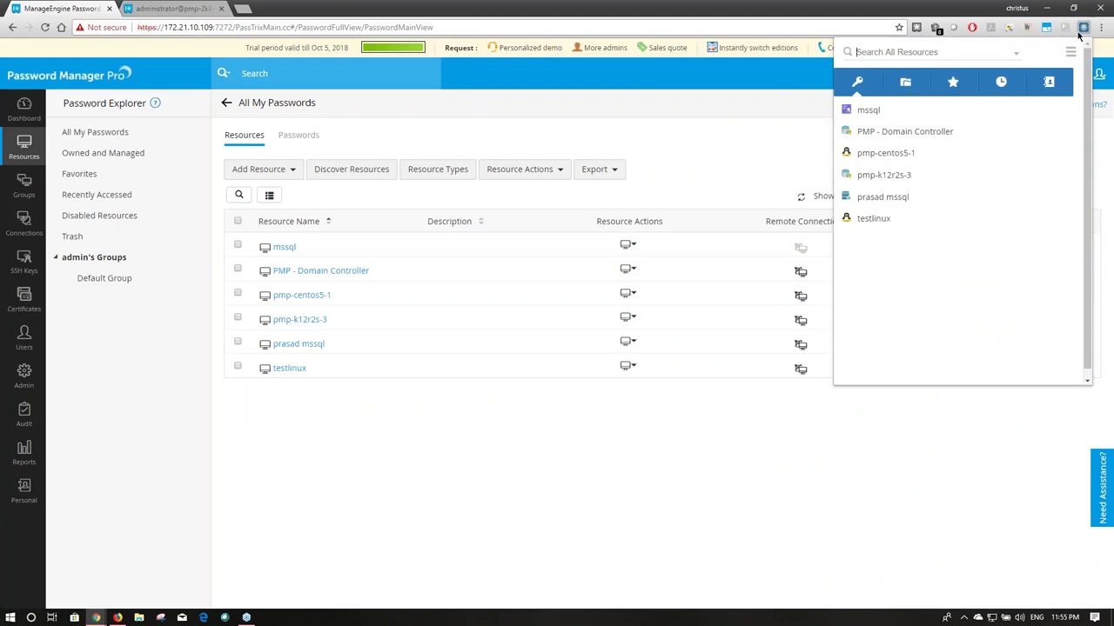
{"action": "left_click", "coordinate": [759, 138]}
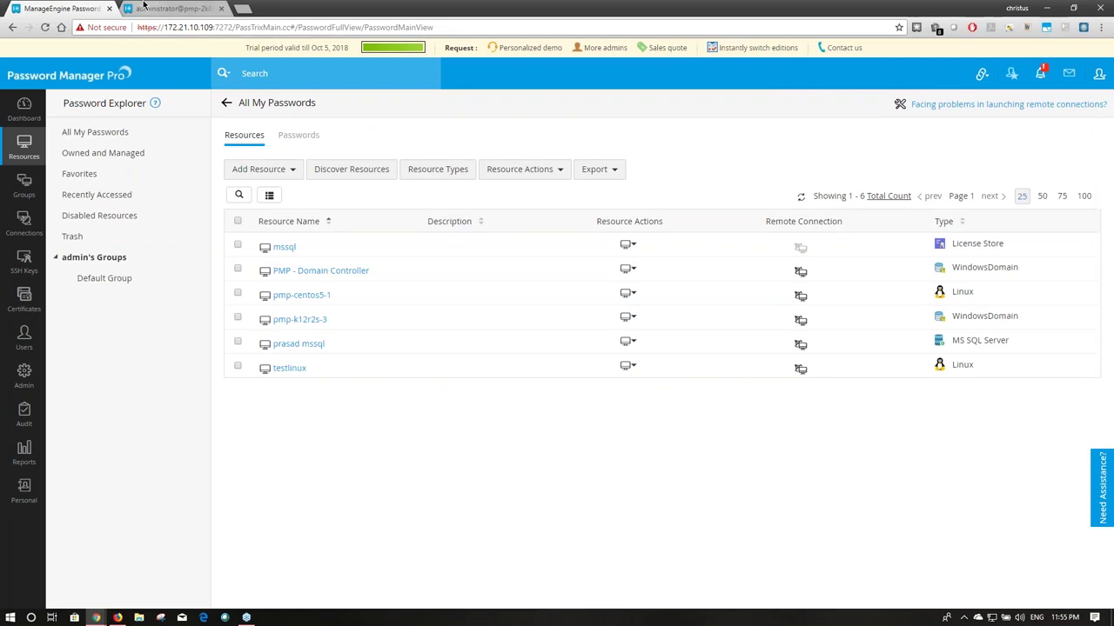
Step: Log off the remote Windows session on PMP - Domain Controller from its Start menu
{"action": "left_click", "coordinate": [170, 8]}
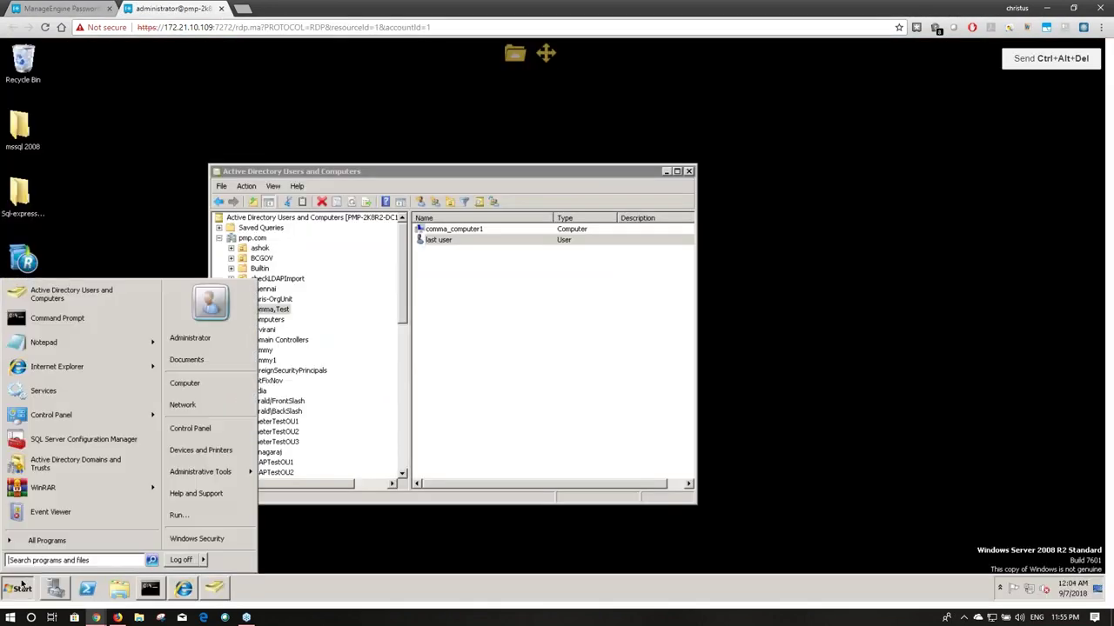
{"action": "left_click", "coordinate": [183, 562]}
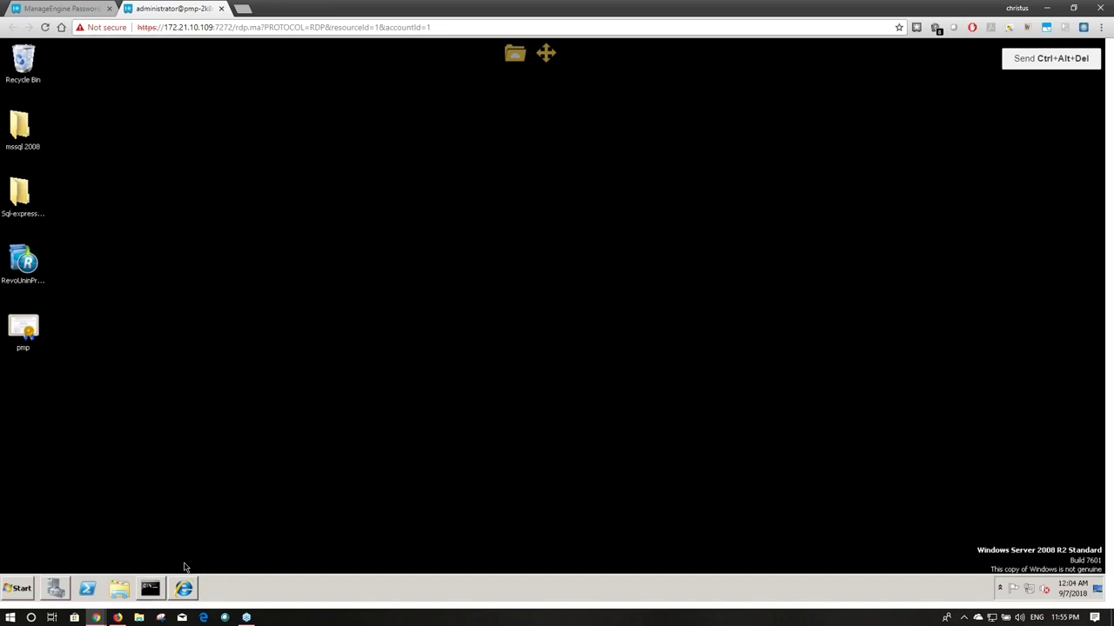
{"action": "left_click", "coordinate": [85, 7]}
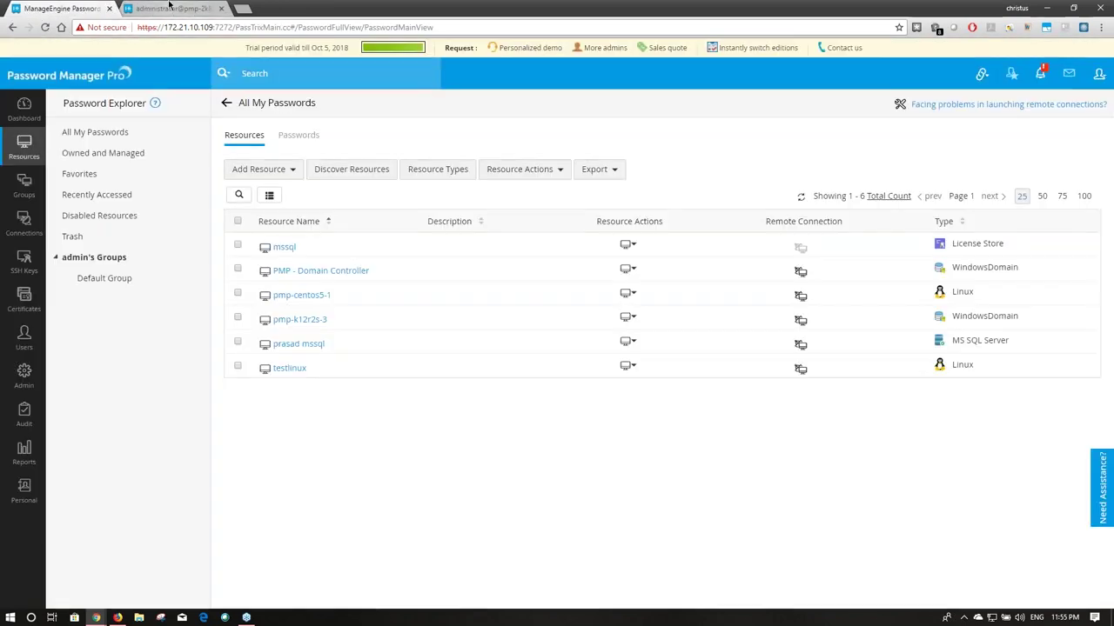
{"action": "left_click", "coordinate": [204, 8]}
Step: Return to the Zoho Show presentation and advance to the 'Session monitoring and recording' slide
{"action": "key", "text": "alt+Tab"}
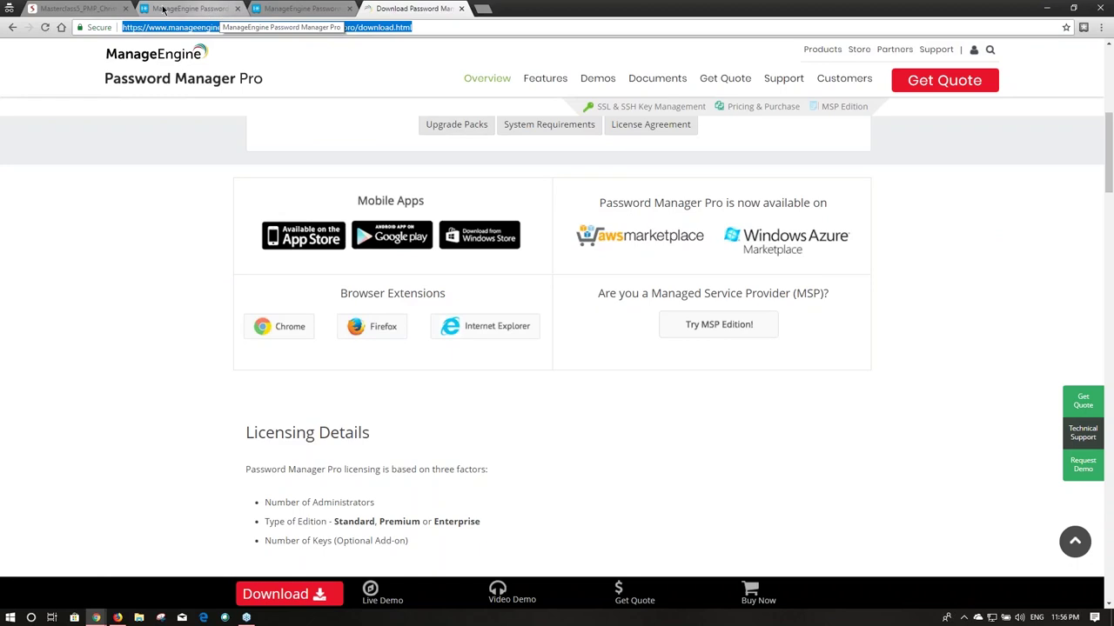
{"action": "left_click", "coordinate": [98, 8]}
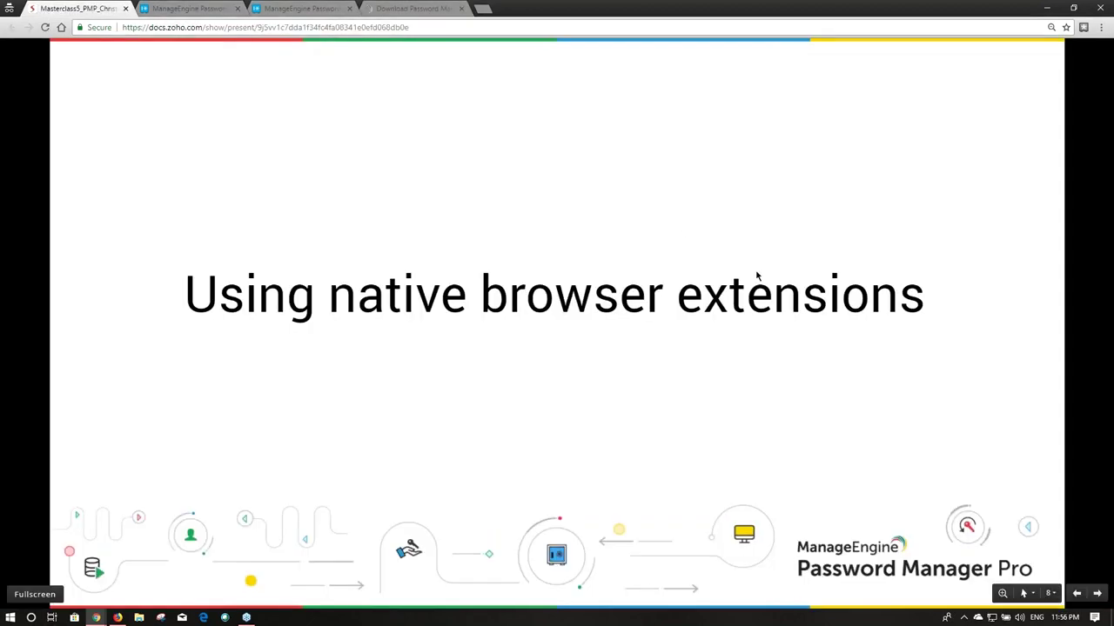
{"action": "key", "text": "Right"}
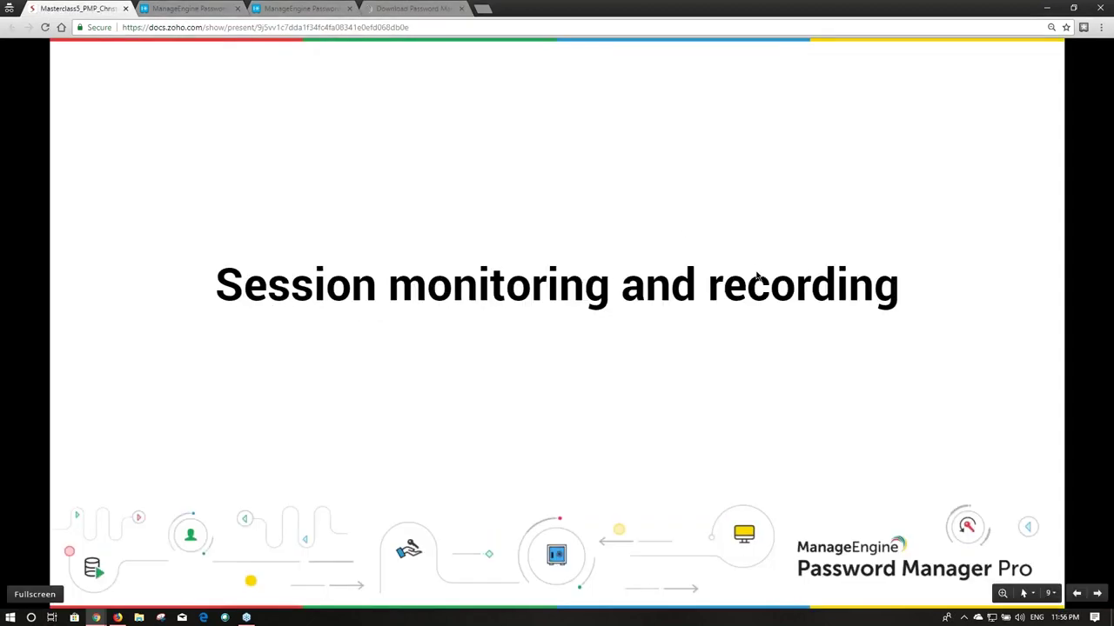
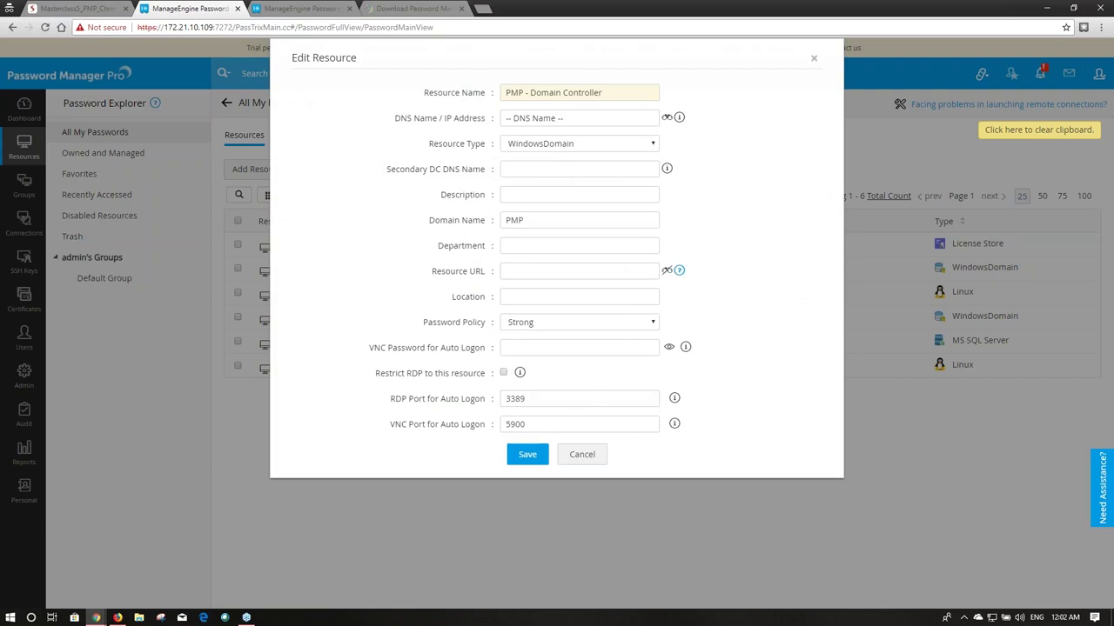
Step: Discard the resource edits and go to the Admin settings overview
{"action": "left_click", "coordinate": [584, 456]}
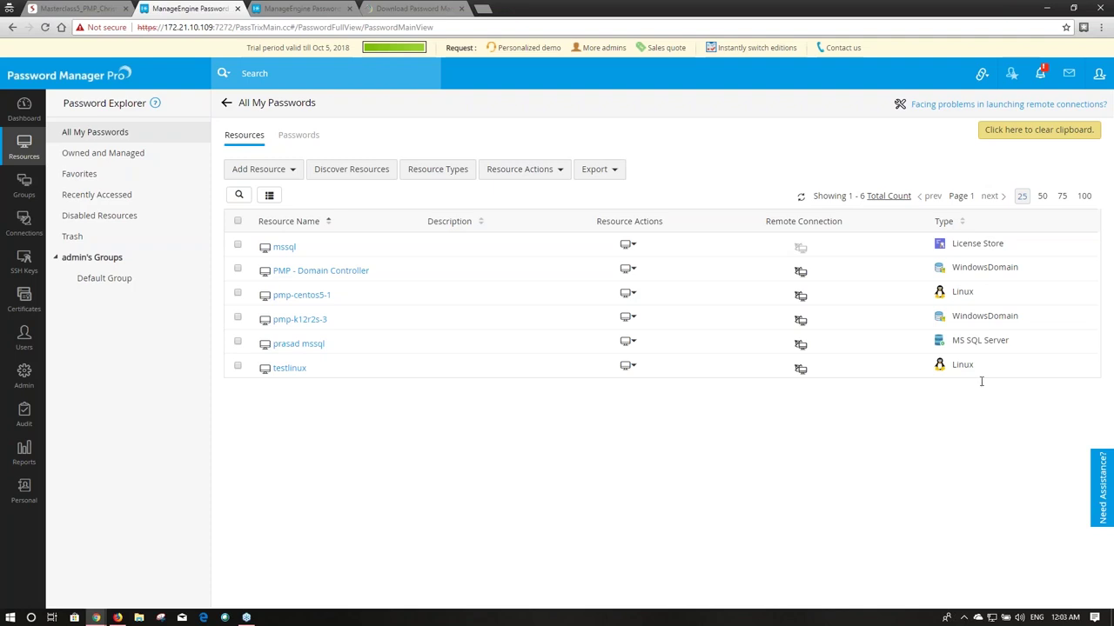
{"action": "left_click", "coordinate": [23, 376]}
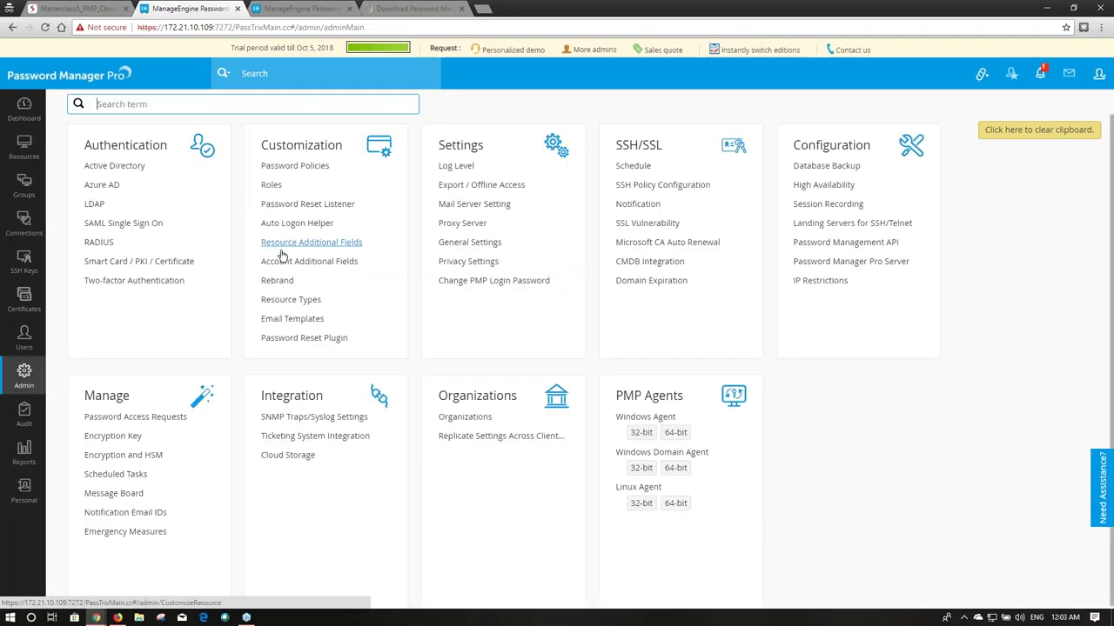
Step: Review plain-text password viewing in General Settings and in the technicians group's privileges, without saving
{"action": "left_click", "coordinate": [470, 243]}
{"action": "left_click_drag", "start_coordinate": [251, 120], "coordinate": [364, 130]}
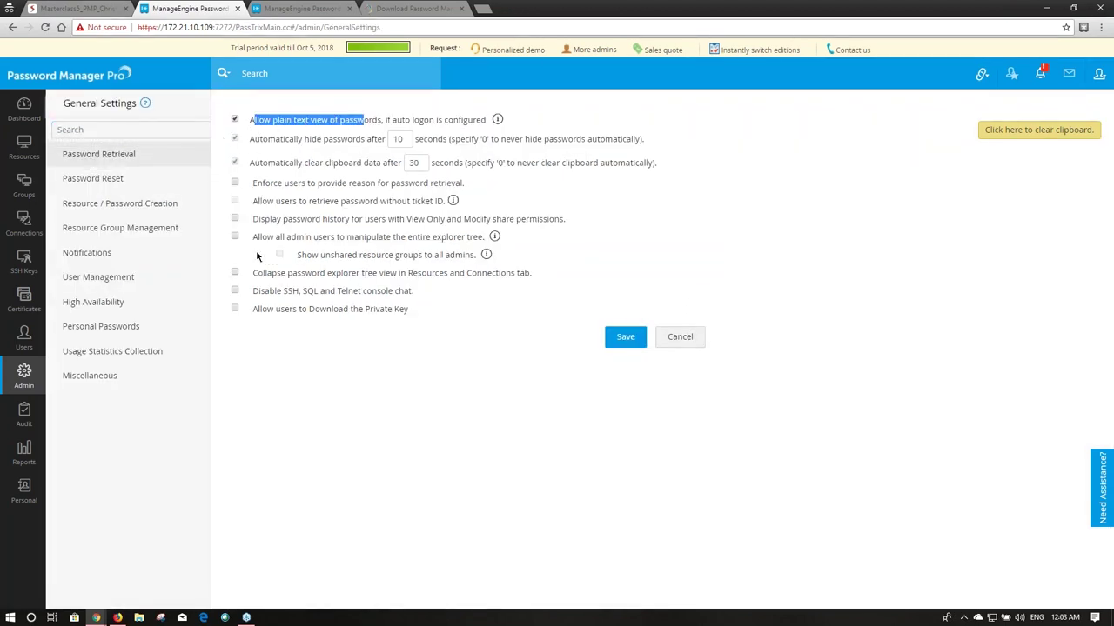
{"action": "left_click", "coordinate": [23, 338]}
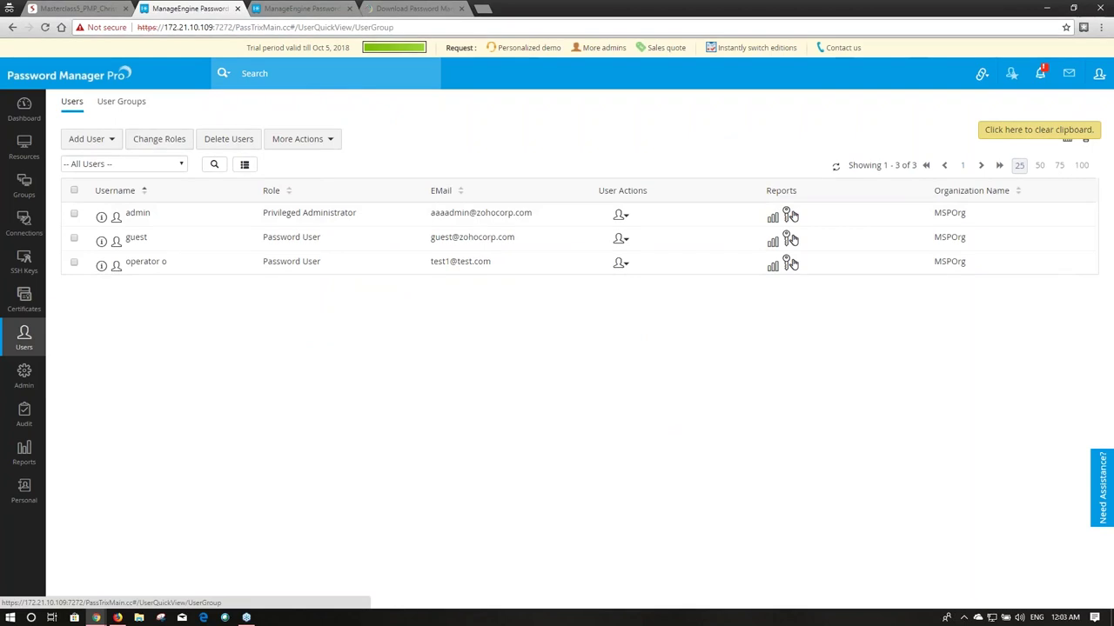
{"action": "left_click", "coordinate": [121, 101]}
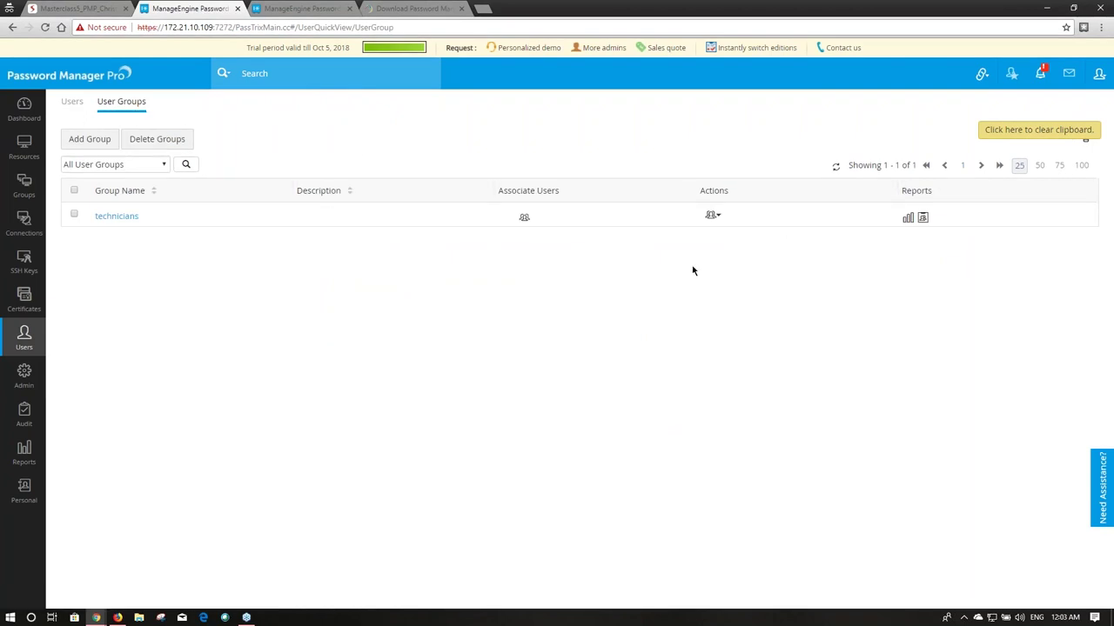
{"action": "left_click", "coordinate": [714, 217]}
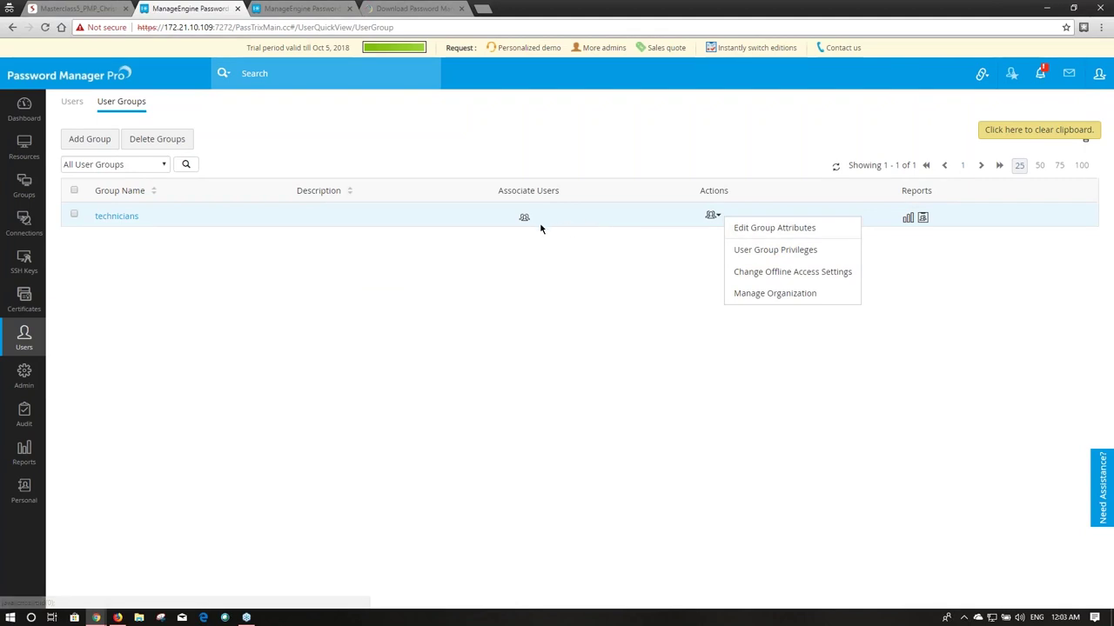
{"action": "left_click", "coordinate": [739, 250]}
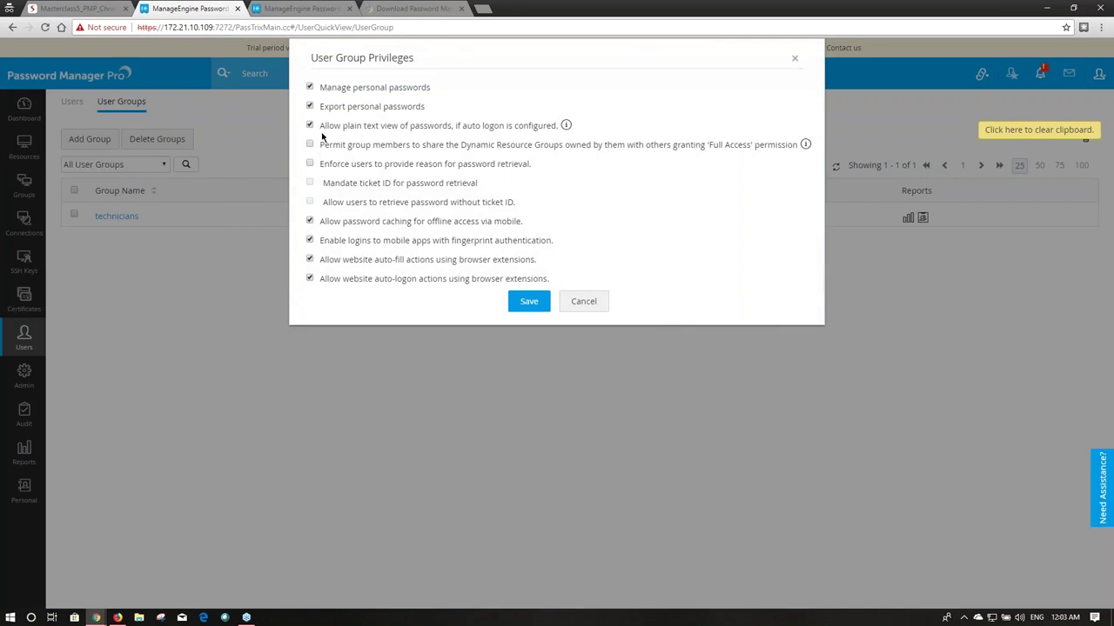
{"action": "left_click_drag", "start_coordinate": [320, 126], "coordinate": [464, 131]}
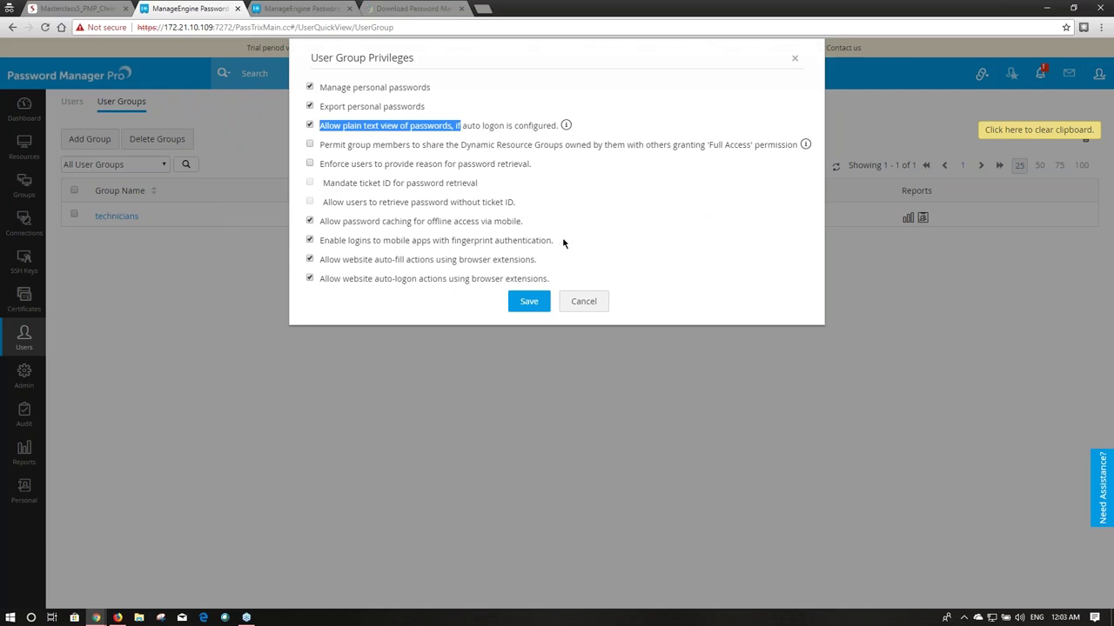
{"action": "left_click", "coordinate": [581, 303]}
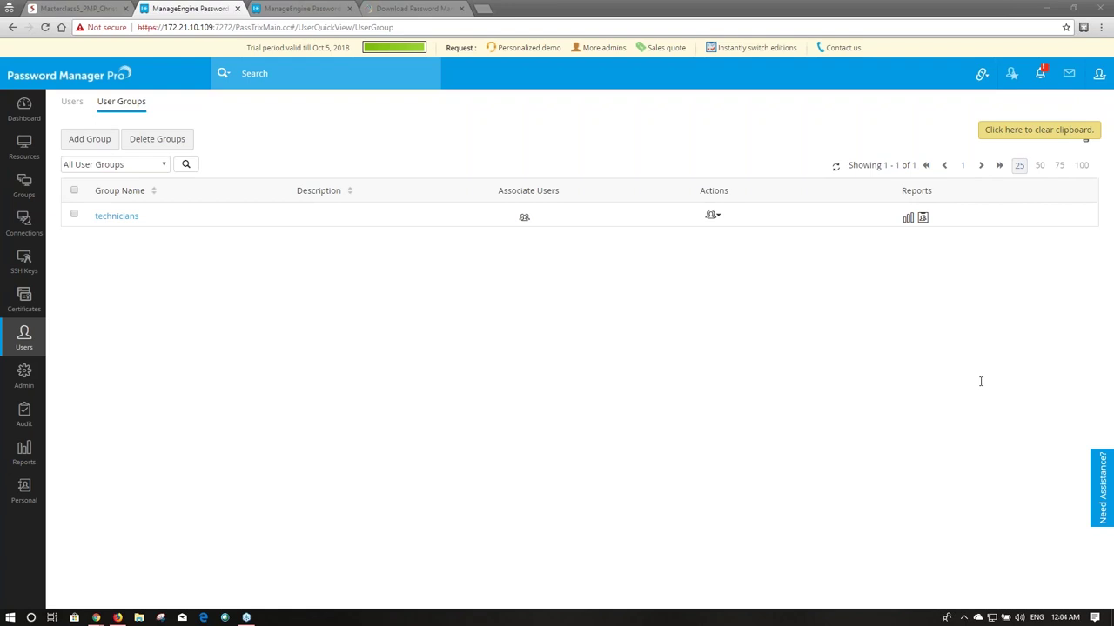
Step: Browse the 33 resource types, including Windows and WindowsDomain, then return to Admin
{"action": "left_click", "coordinate": [24, 146]}
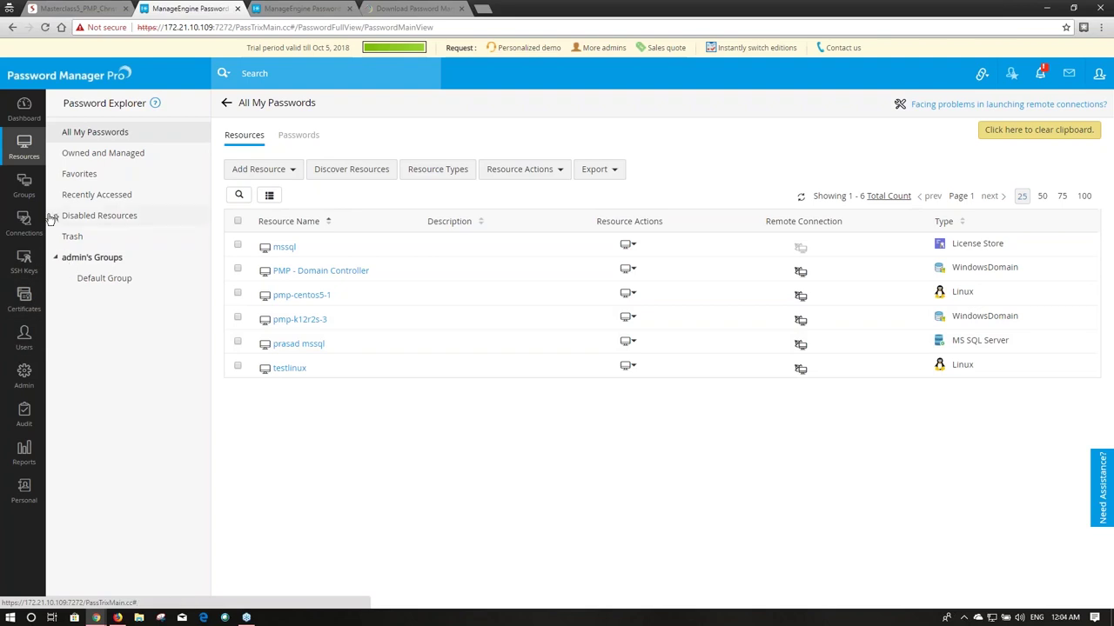
{"action": "left_click", "coordinate": [426, 174]}
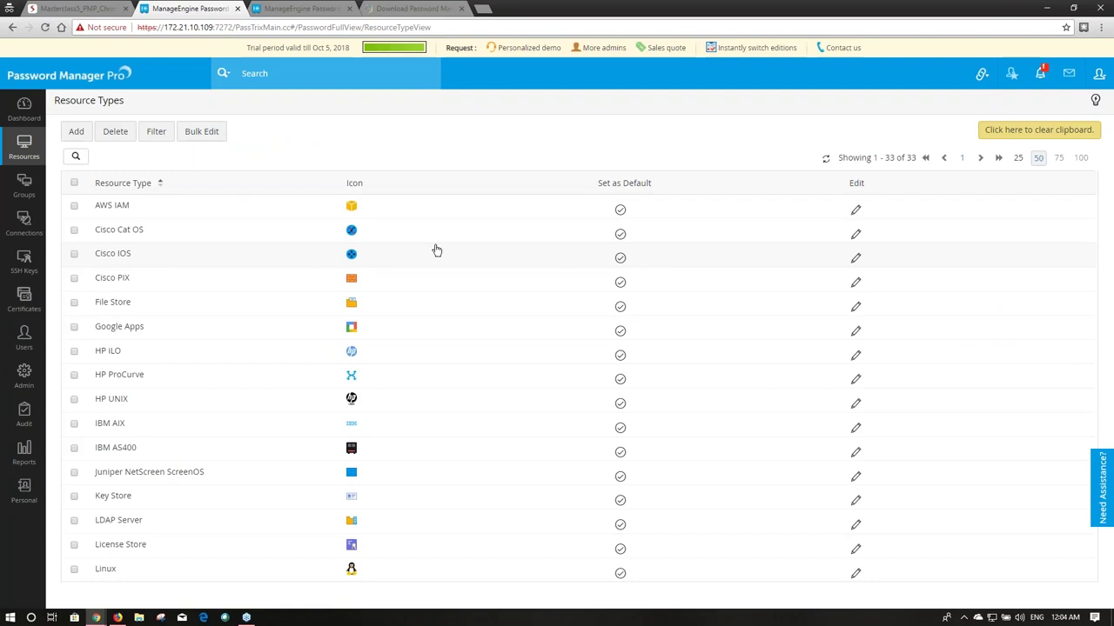
{"action": "scroll", "coordinate": [388, 409], "scroll_direction": "down", "scroll_amount": 5}
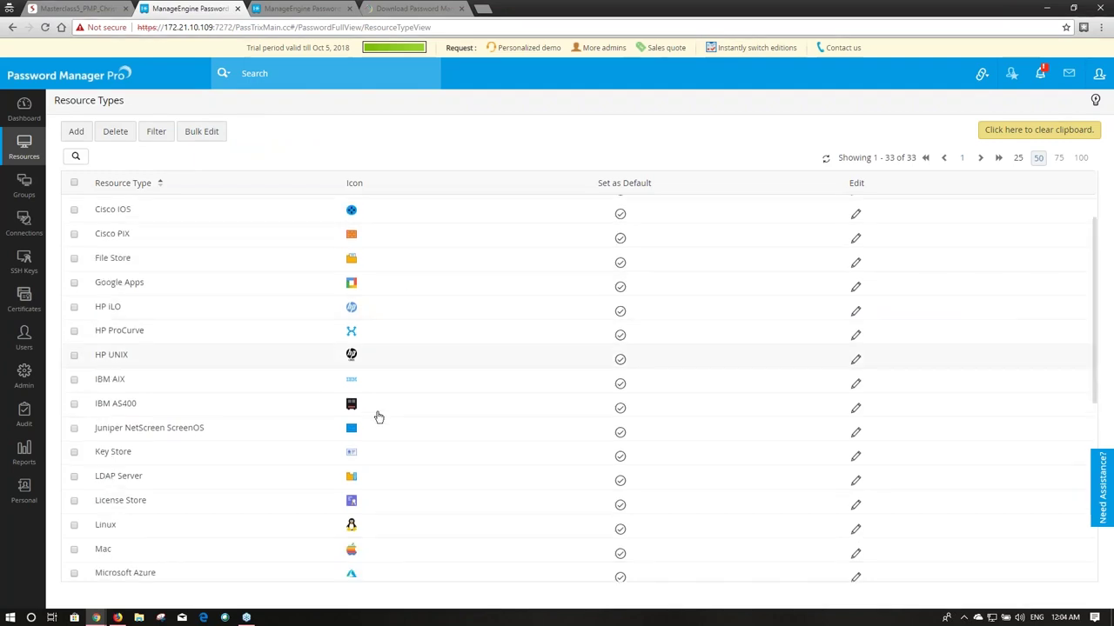
{"action": "scroll", "coordinate": [326, 382], "scroll_direction": "up", "scroll_amount": 4}
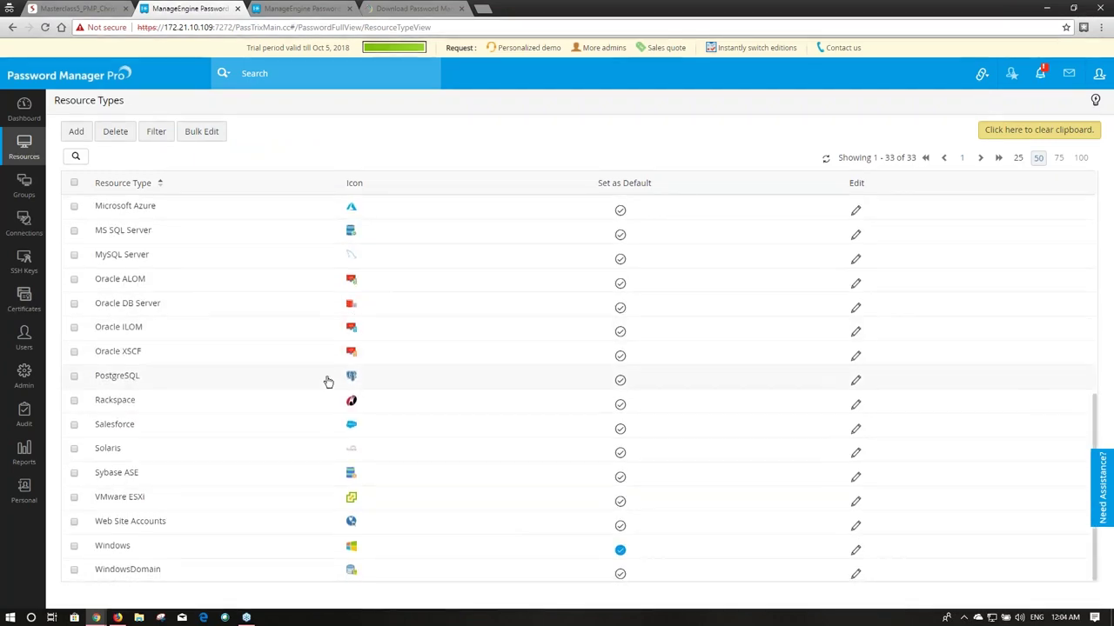
{"action": "scroll", "coordinate": [328, 382], "scroll_direction": "up", "scroll_amount": 2}
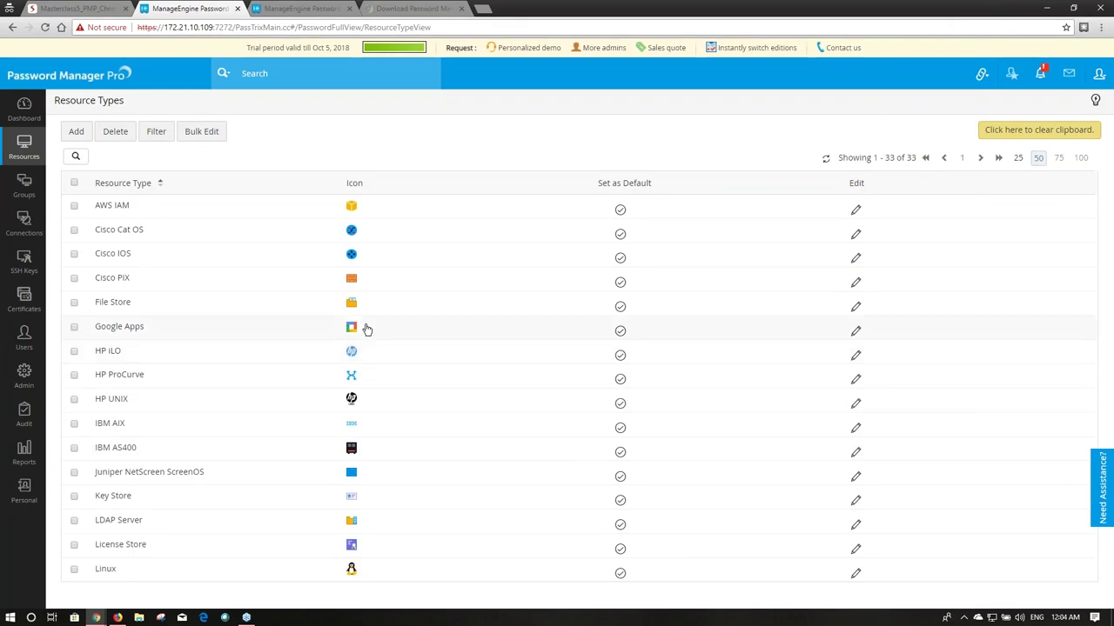
{"action": "left_click", "coordinate": [24, 374]}
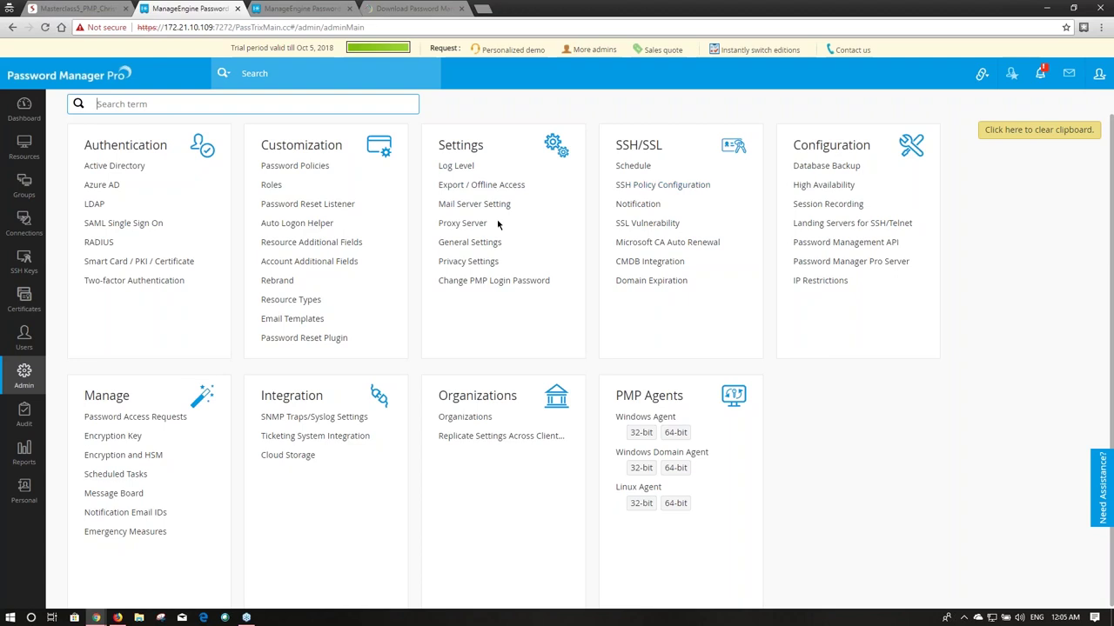
Step: Inspect the SSH auto logon helper's resource types, selecting WindowsDomain, and cancel without saving
{"action": "left_click", "coordinate": [319, 224]}
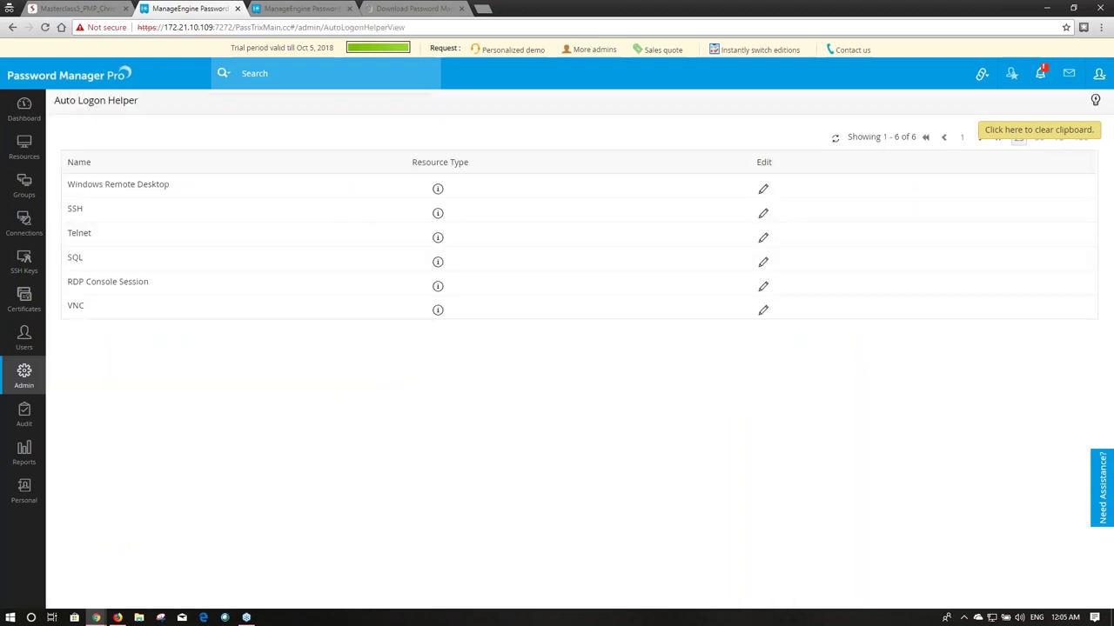
{"action": "left_click", "coordinate": [762, 215]}
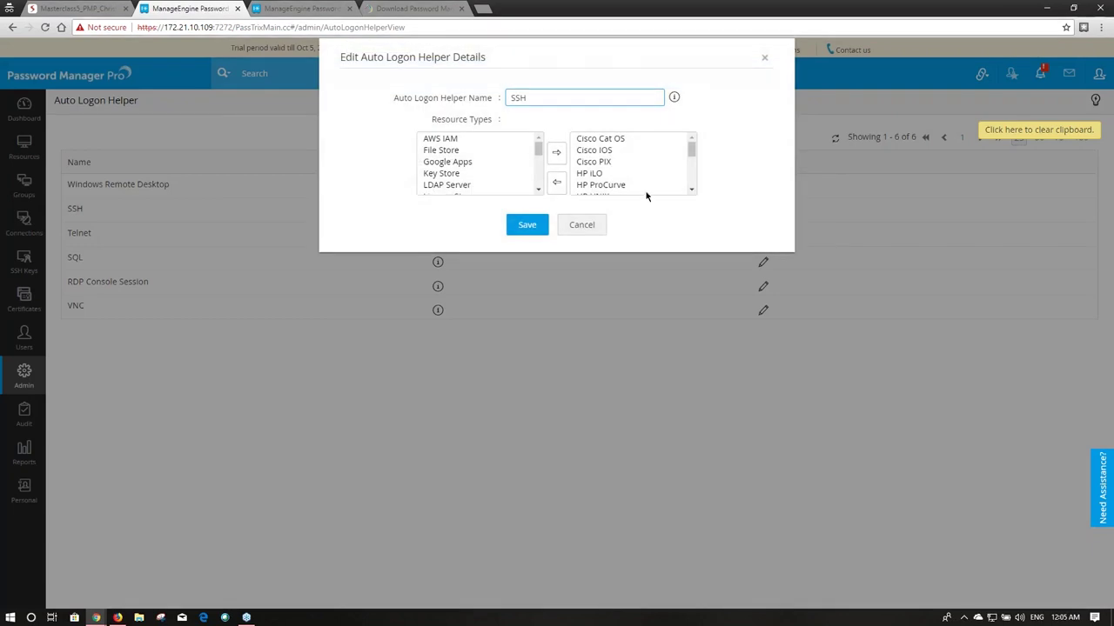
{"action": "left_click_drag", "start_coordinate": [504, 150], "coordinate": [510, 178]}
{"action": "scroll", "coordinate": [478, 165], "scroll_direction": "down", "scroll_amount": 5}
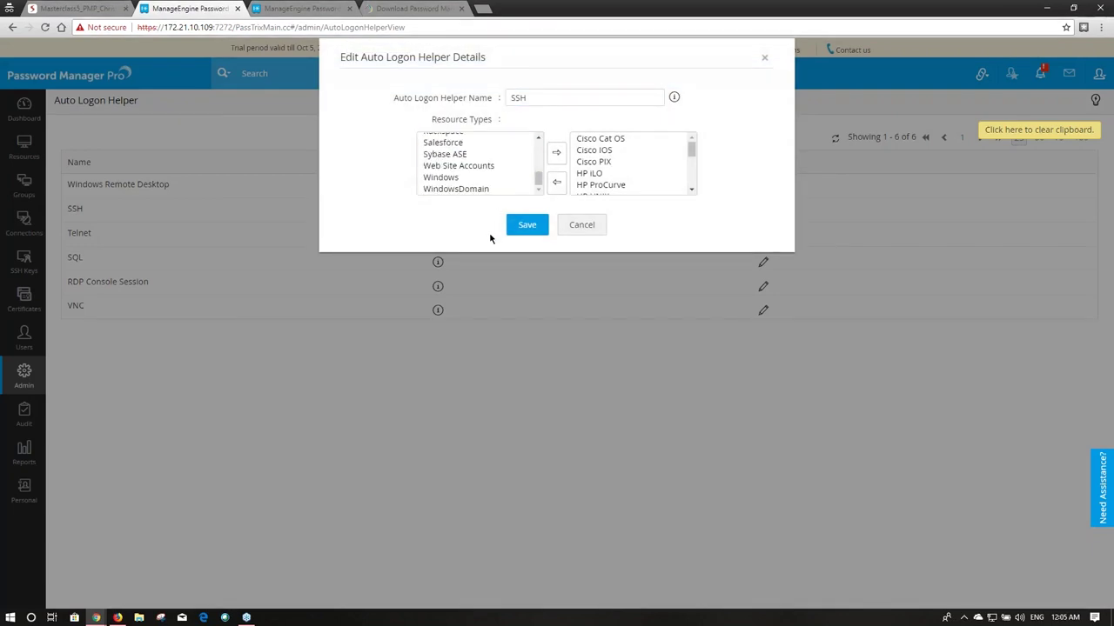
{"action": "left_click", "coordinate": [470, 189]}
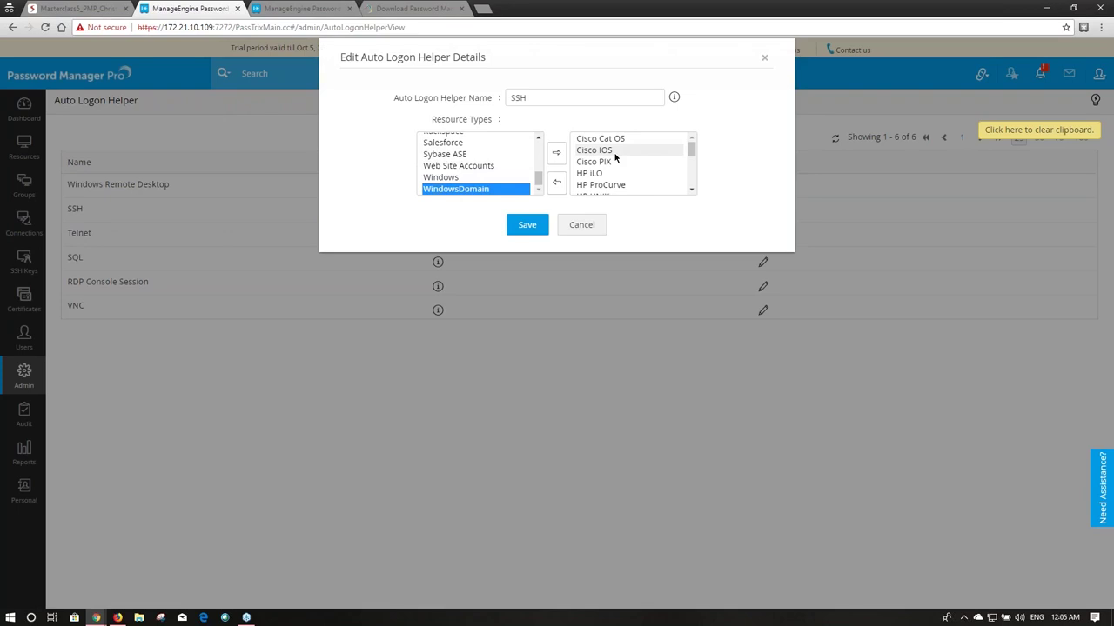
{"action": "left_click", "coordinate": [569, 225]}
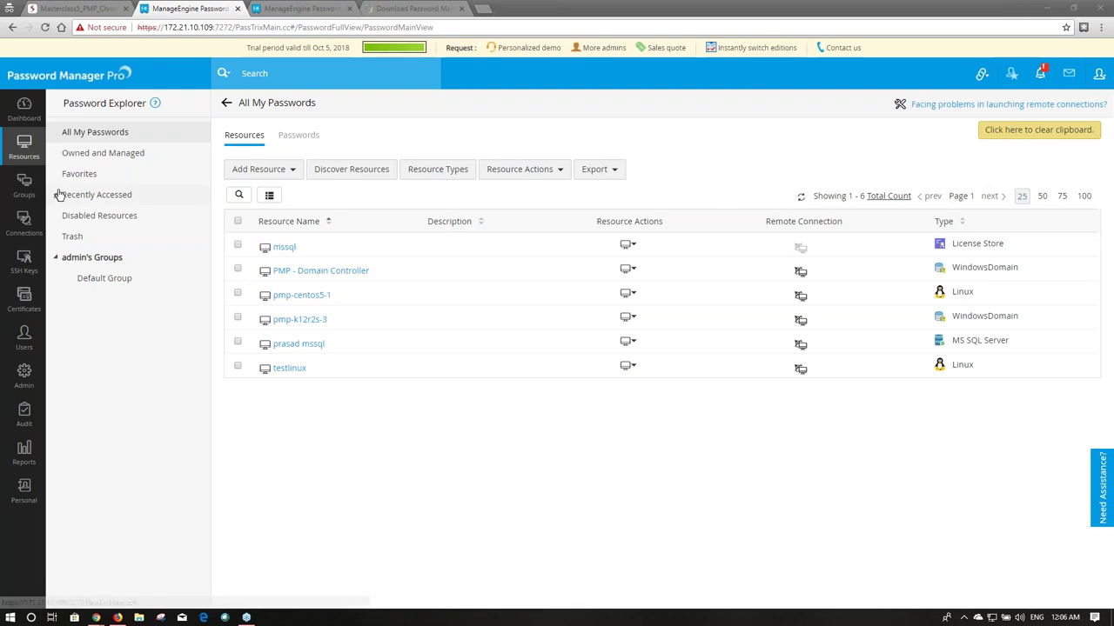
Step: Look over the account details of PMP - Domain Controller and pmp-k12r2s-3's administrator account
{"action": "left_click", "coordinate": [24, 148]}
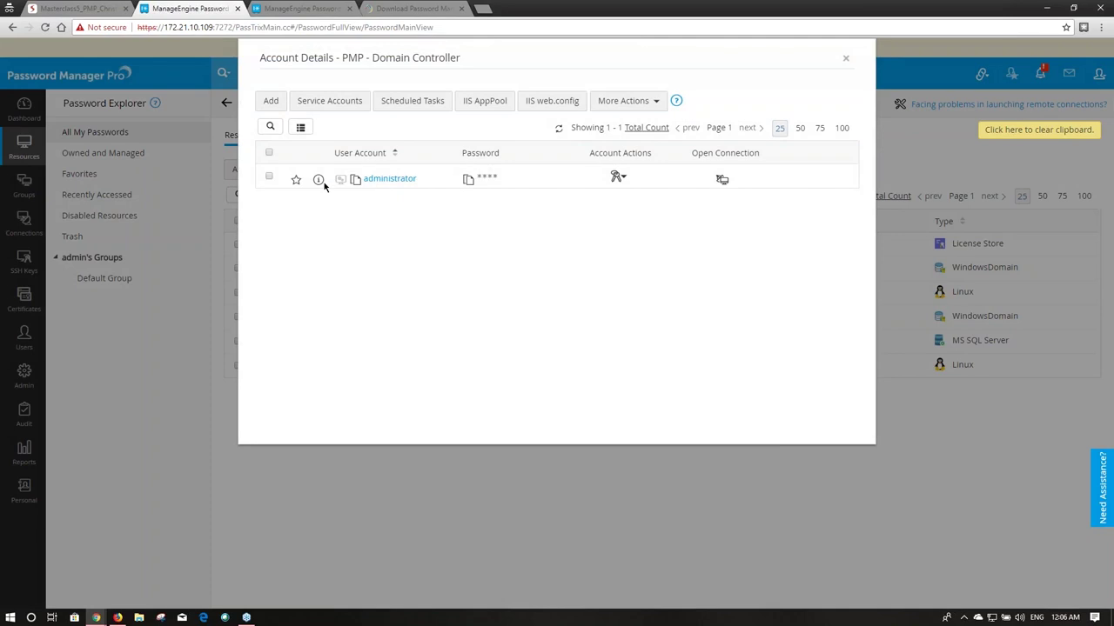
{"action": "left_click", "coordinate": [845, 59]}
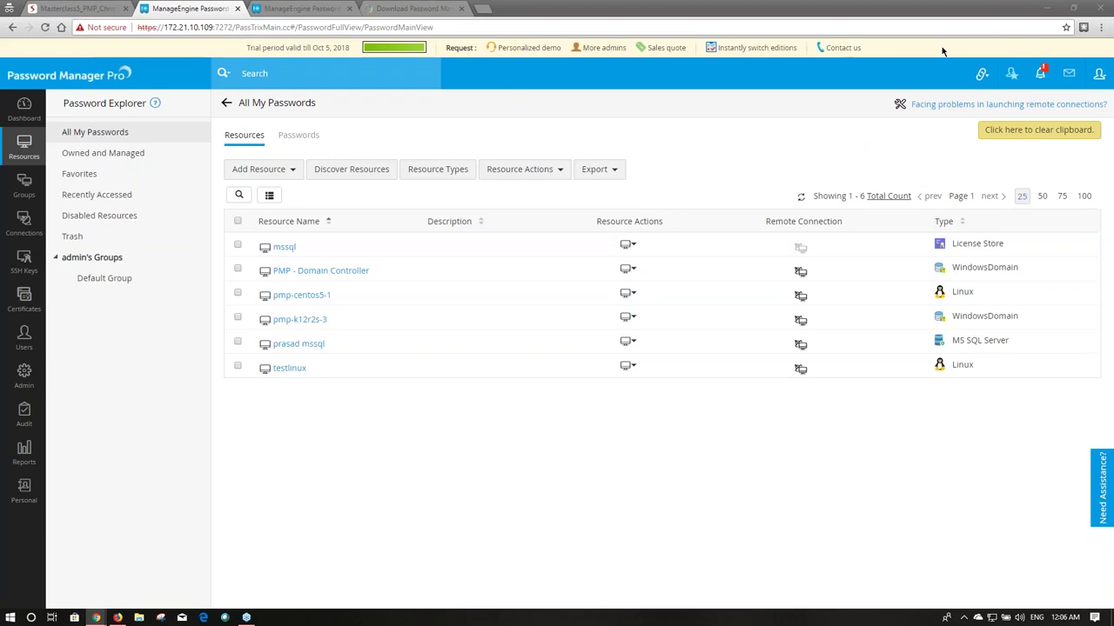
{"action": "left_click", "coordinate": [303, 330]}
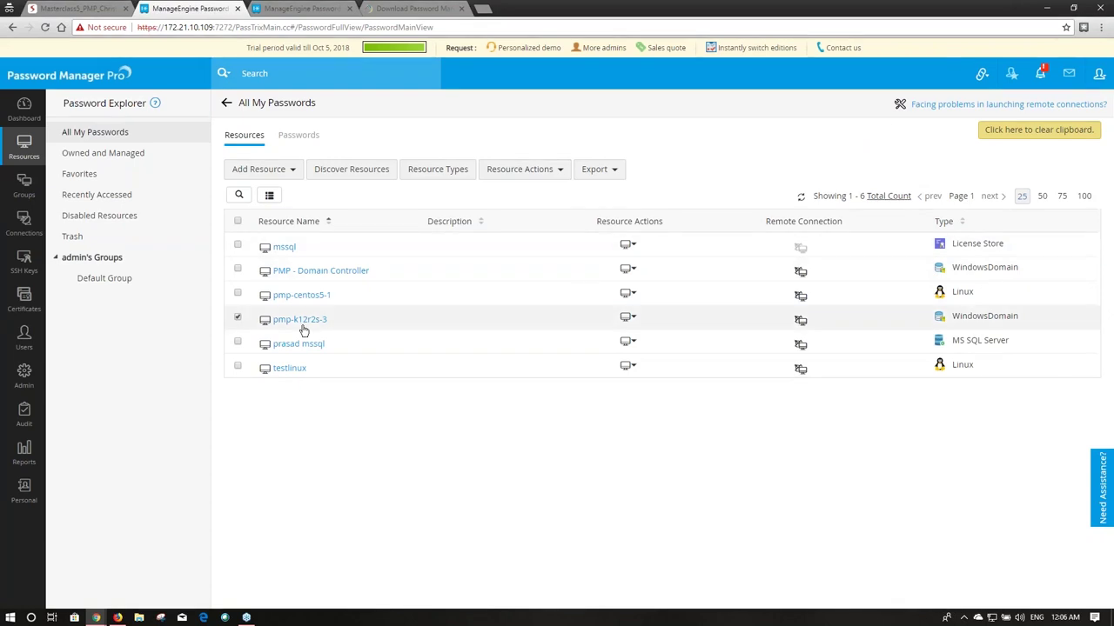
{"action": "left_click", "coordinate": [302, 324]}
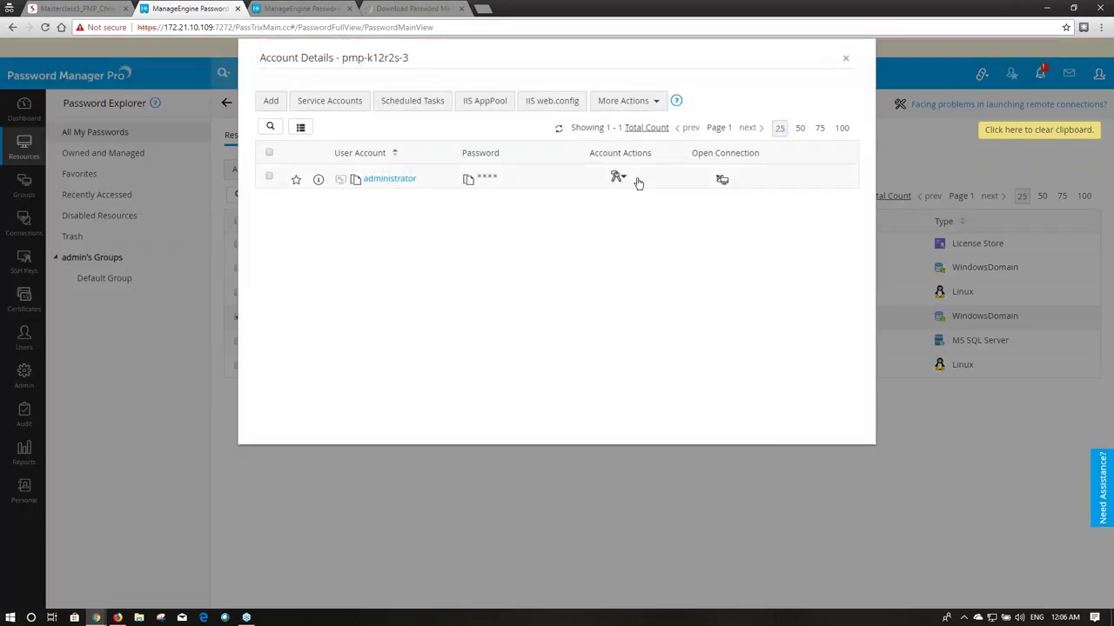
{"action": "left_click", "coordinate": [617, 178]}
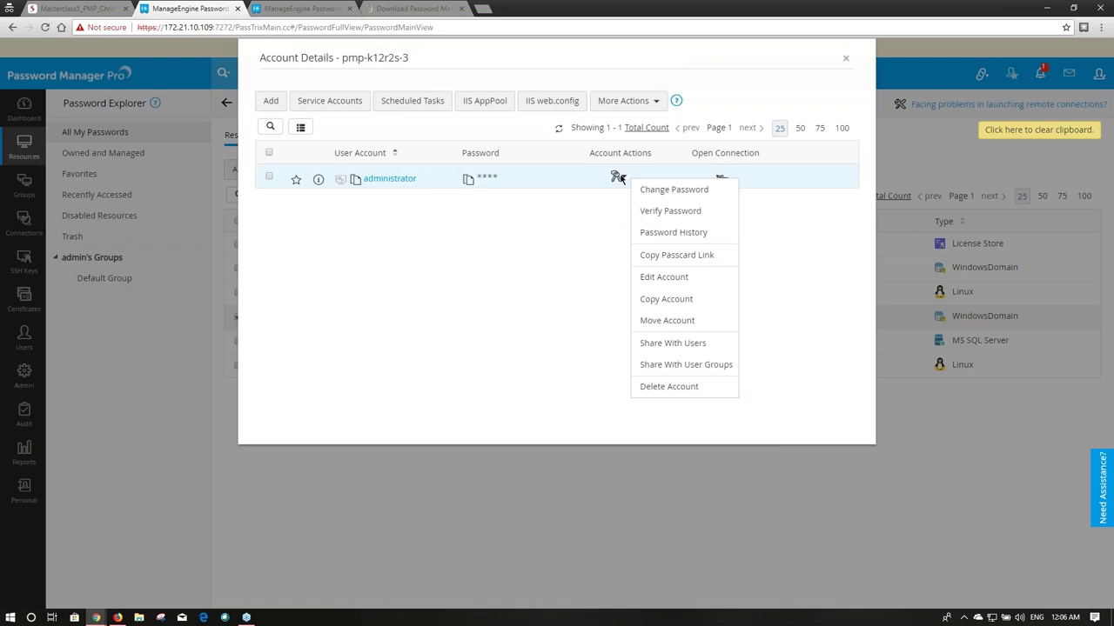
{"action": "left_click", "coordinate": [845, 58]}
Step: Change pmp-k12r2s-3's resource type from WindowsDomain to Windows and save it
{"action": "left_click", "coordinate": [630, 316]}
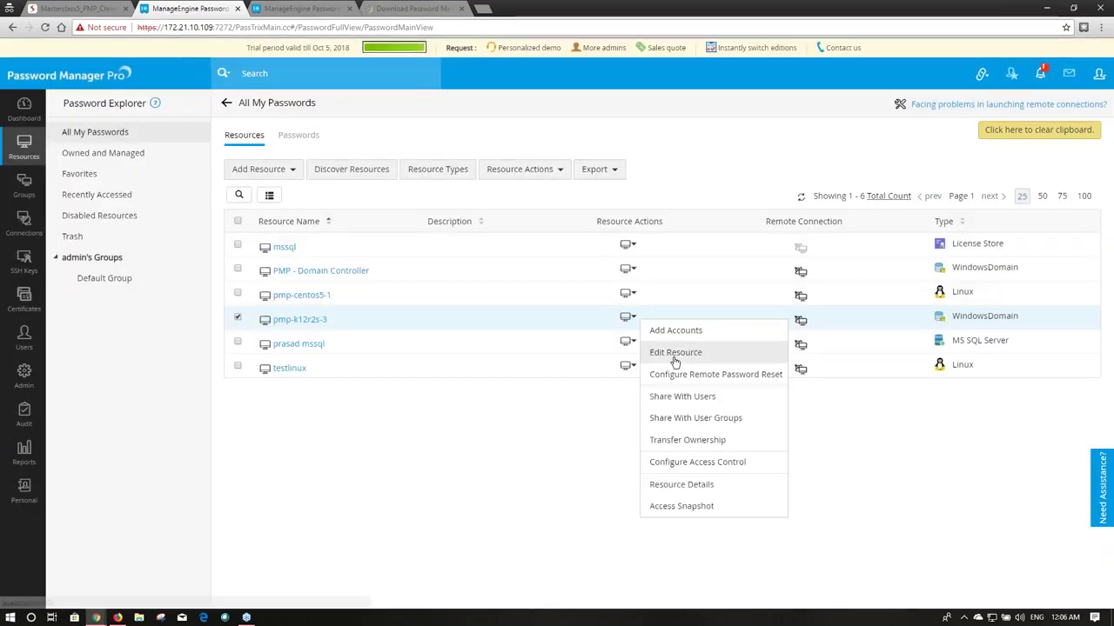
{"action": "left_click", "coordinate": [653, 351]}
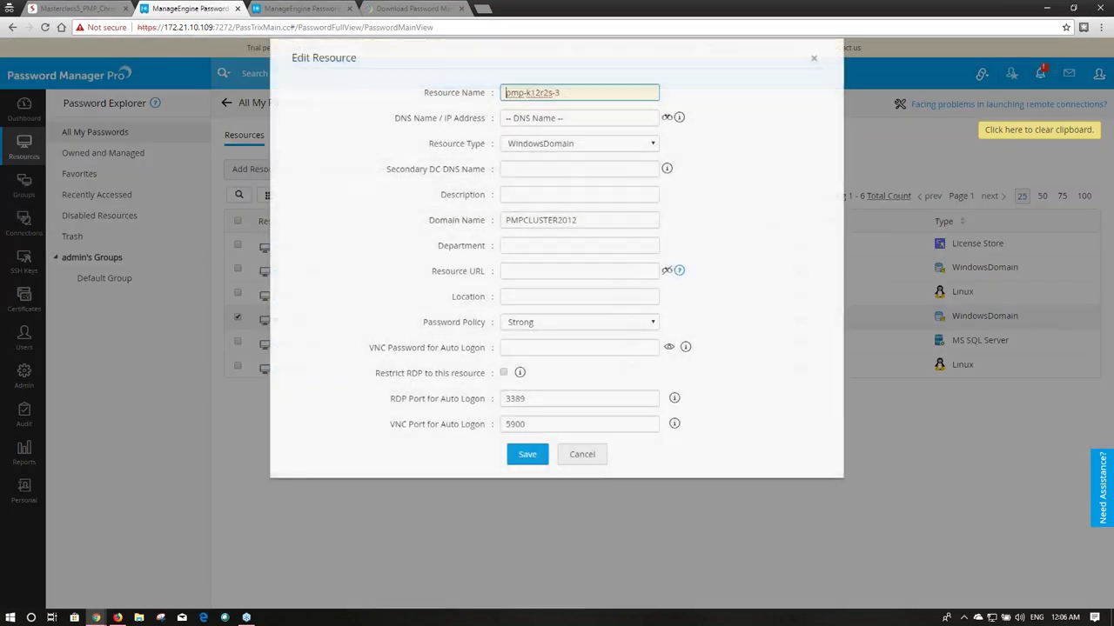
{"action": "left_click", "coordinate": [578, 144]}
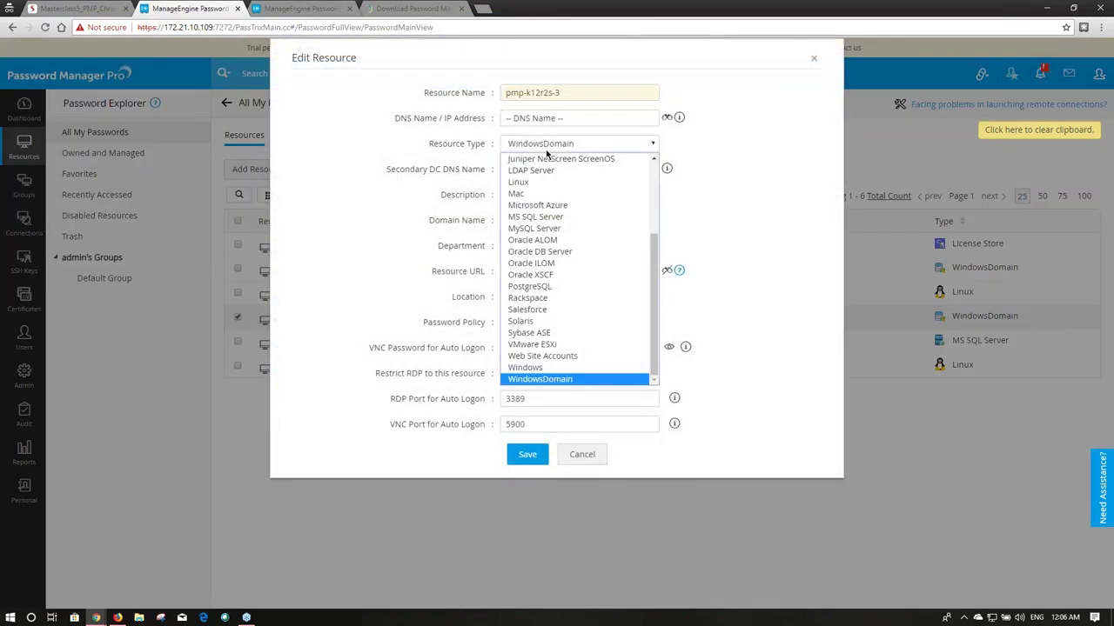
{"action": "scroll", "coordinate": [549, 363], "scroll_direction": "up", "scroll_amount": 3}
{"action": "scroll", "coordinate": [556, 261], "scroll_direction": "down", "scroll_amount": 3}
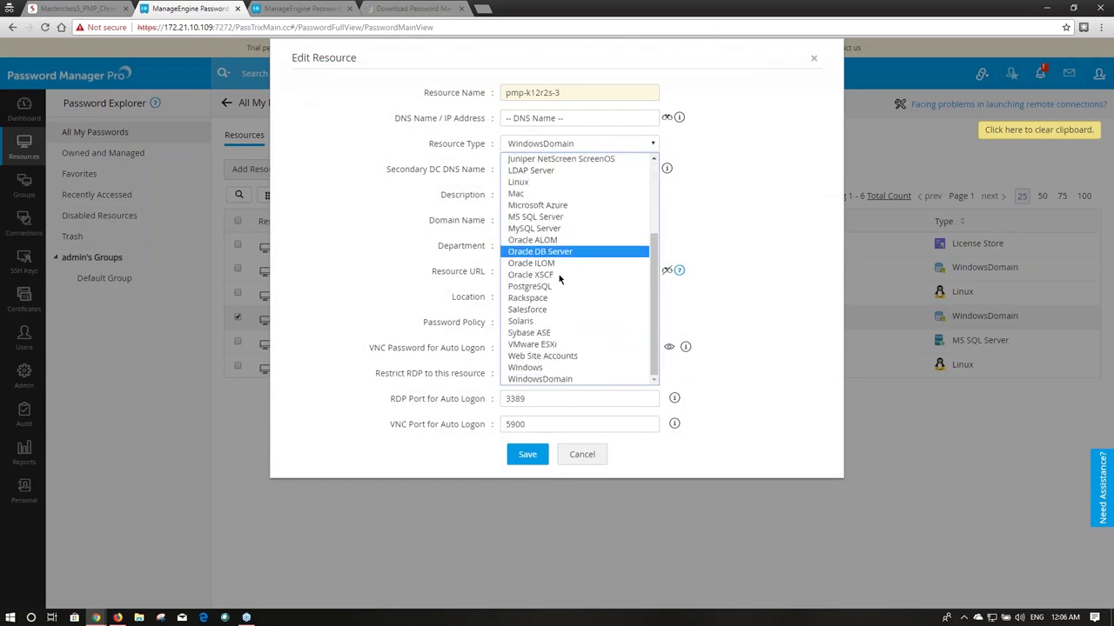
{"action": "left_click", "coordinate": [546, 367]}
{"action": "left_click", "coordinate": [532, 435]}
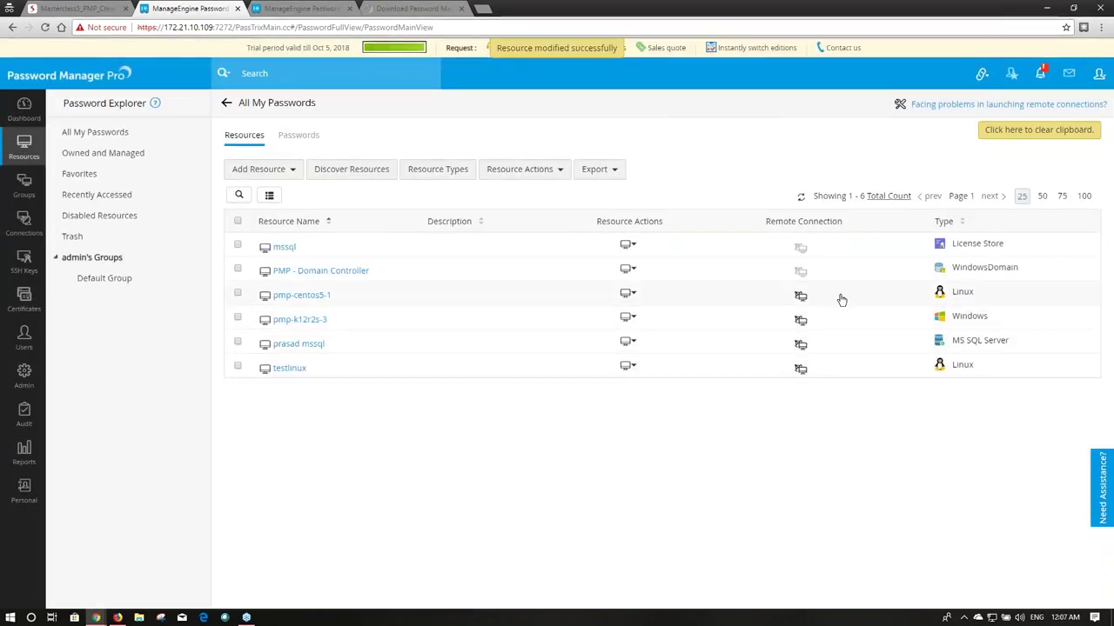
{"action": "left_click", "coordinate": [303, 270]}
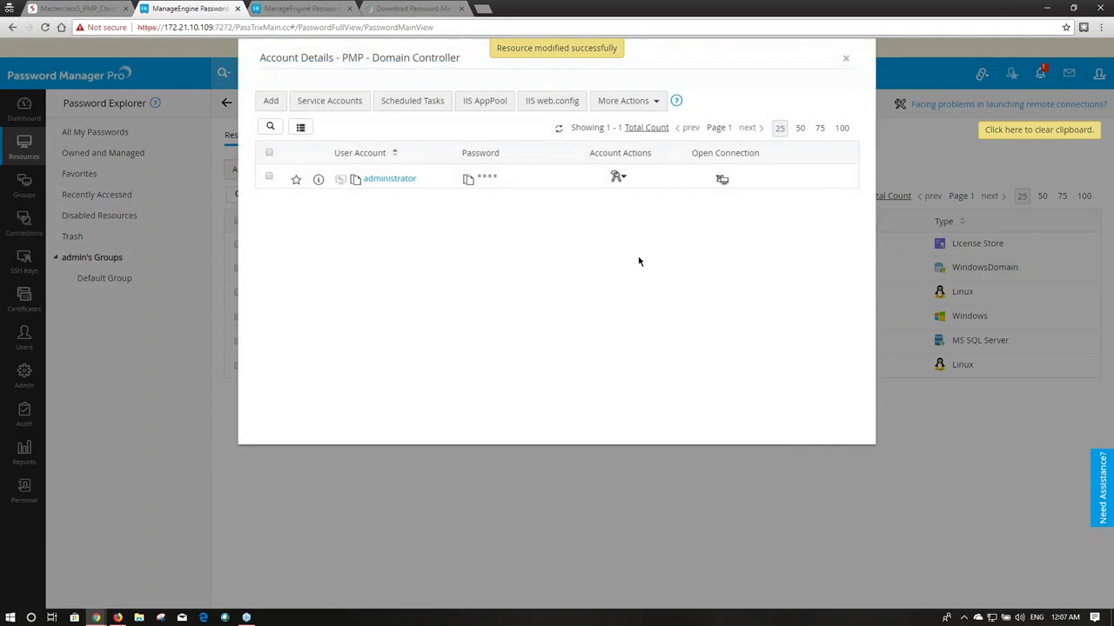
{"action": "left_click", "coordinate": [845, 63]}
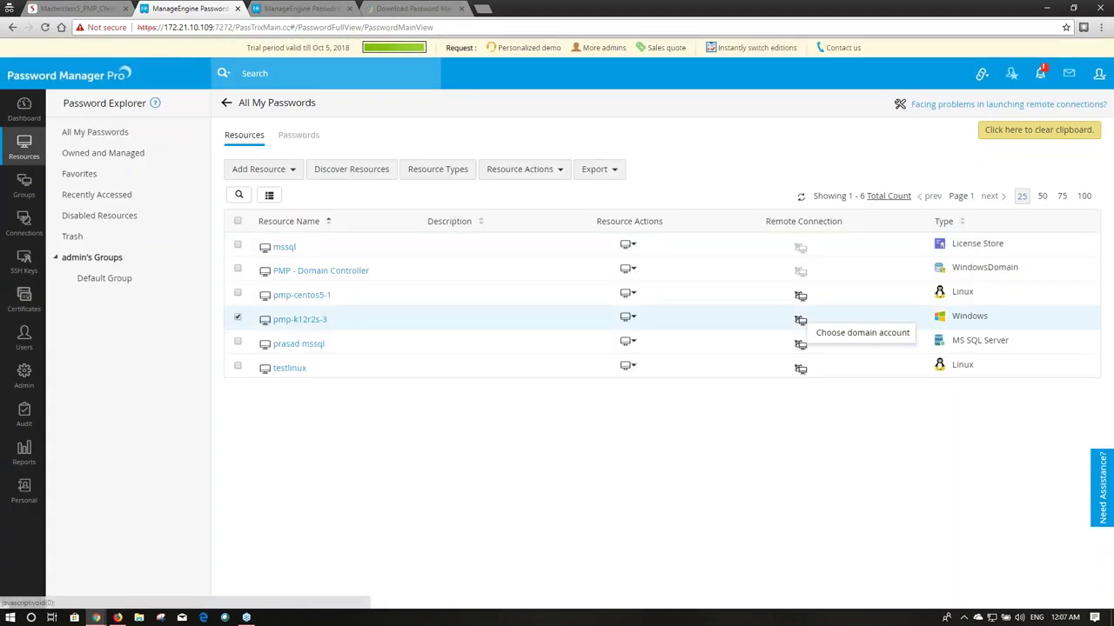
Step: Launch an RDP session to pmp-k12r2s-3 using the PMP - Domain Controller administrator account
{"action": "left_click", "coordinate": [801, 321]}
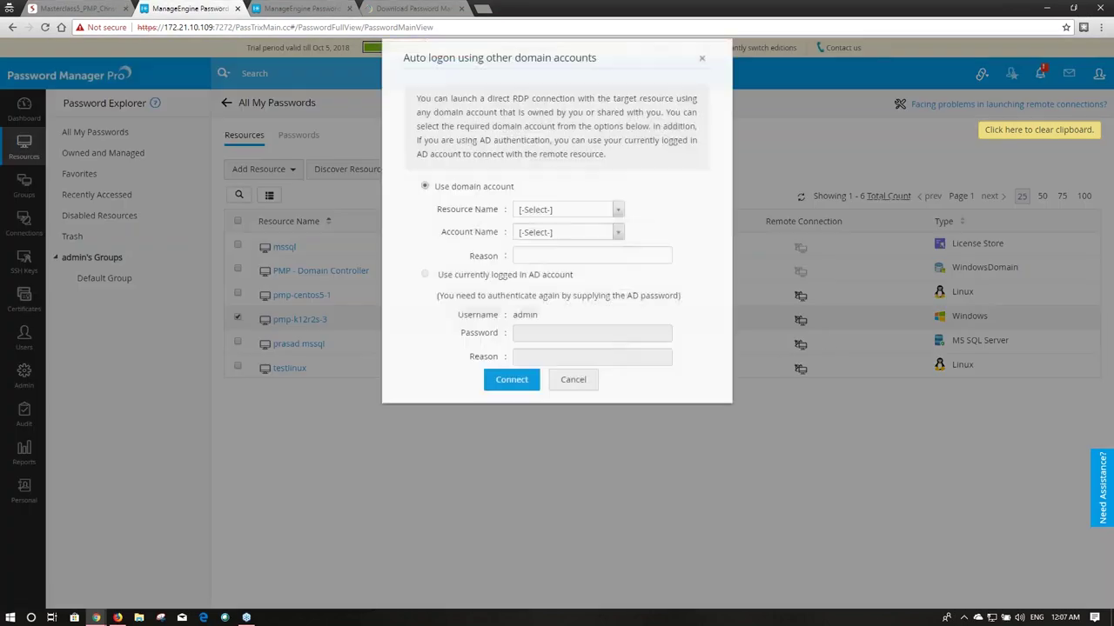
{"action": "left_click", "coordinate": [565, 210]}
{"action": "left_click", "coordinate": [550, 260]}
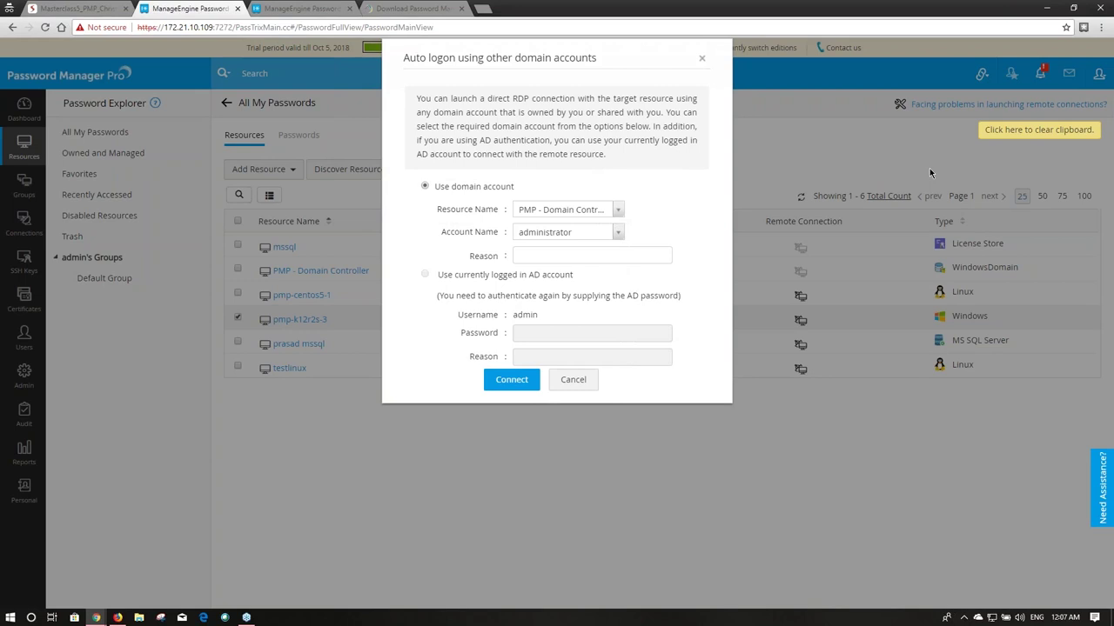
{"action": "left_click", "coordinate": [518, 385]}
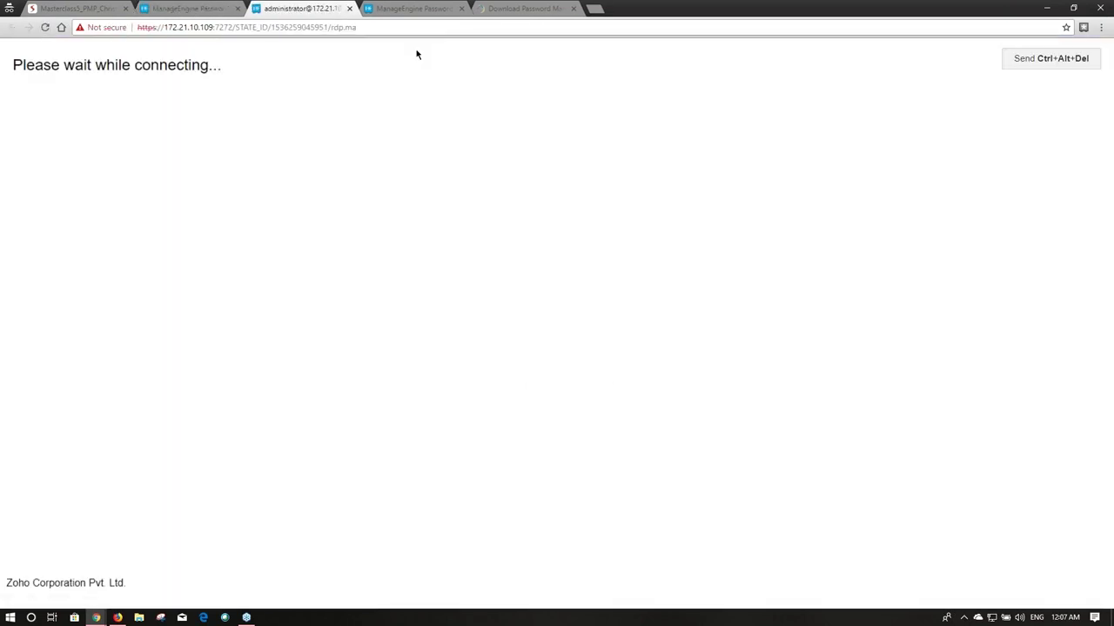
Step: Close the RDP tab, review pmp-k12r2s-3's logon options in Connections, cancel, and return to Resources
{"action": "left_click", "coordinate": [349, 8]}
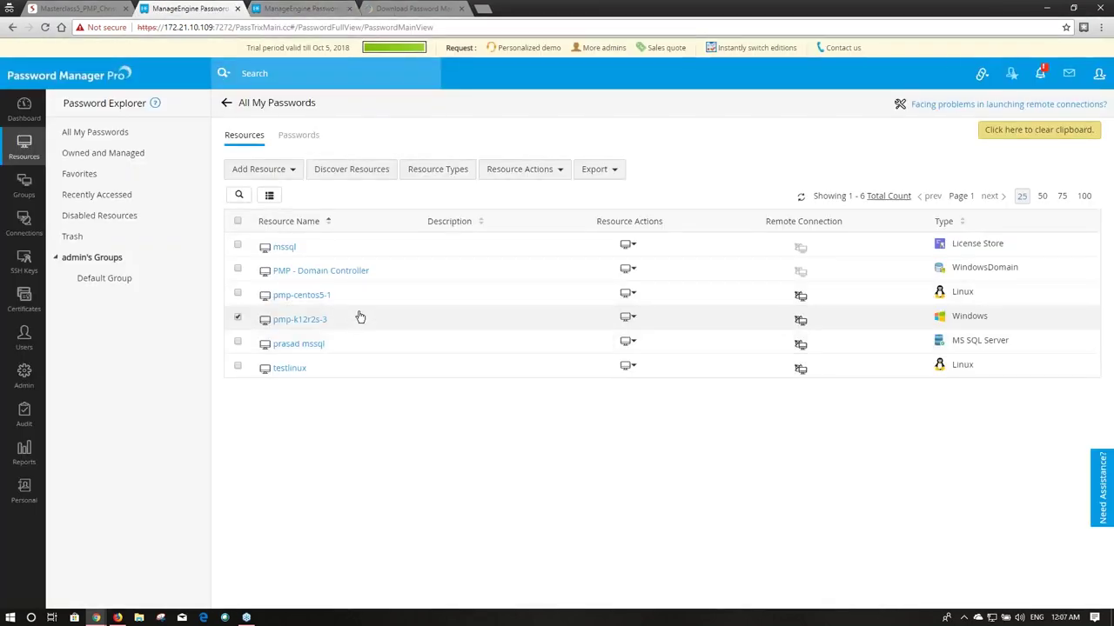
{"action": "left_click", "coordinate": [29, 231]}
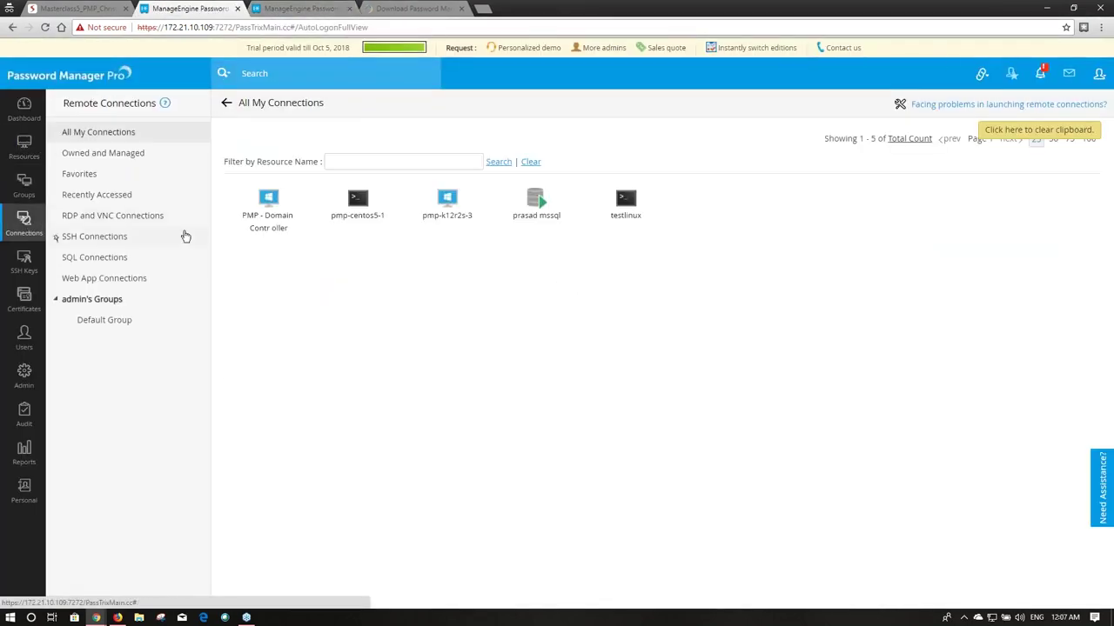
{"action": "left_click", "coordinate": [459, 199]}
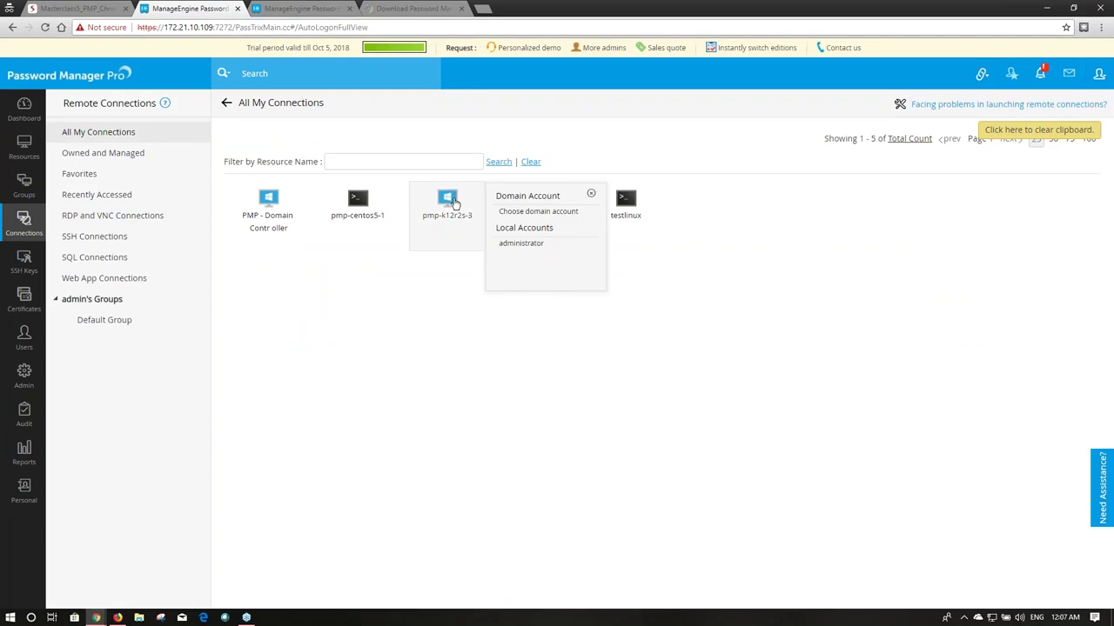
{"action": "left_click", "coordinate": [527, 213]}
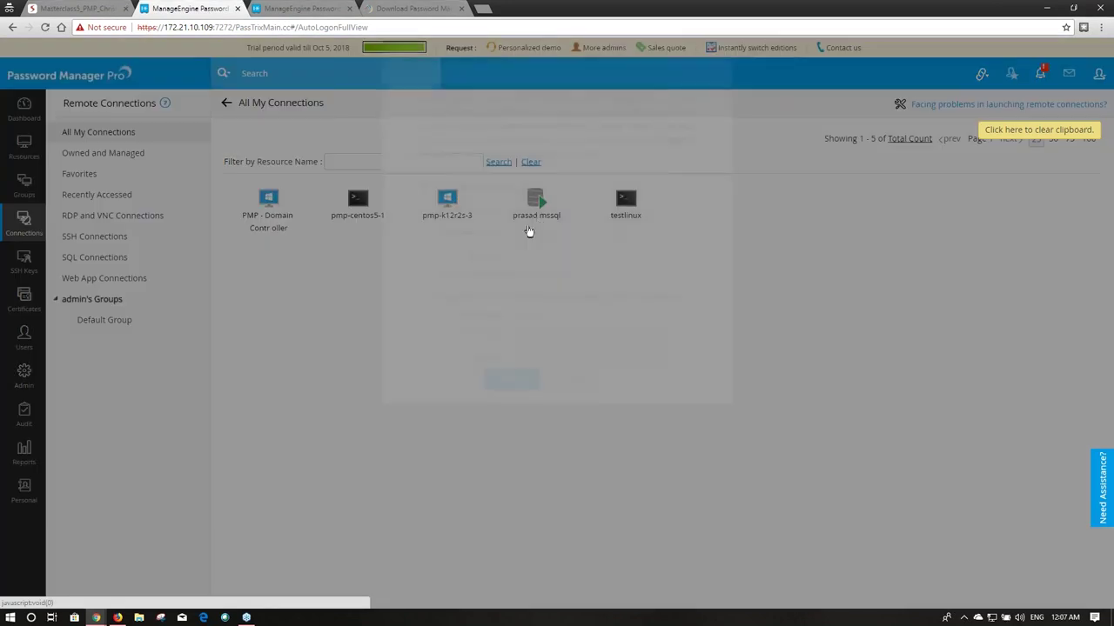
{"action": "left_click", "coordinate": [575, 387]}
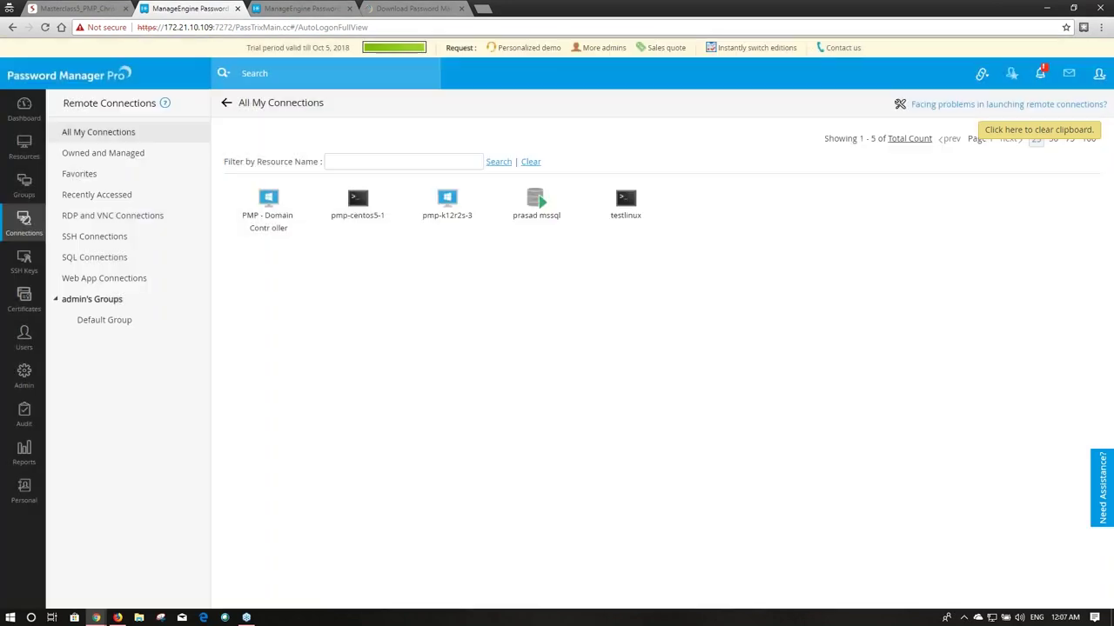
{"action": "left_click", "coordinate": [25, 148]}
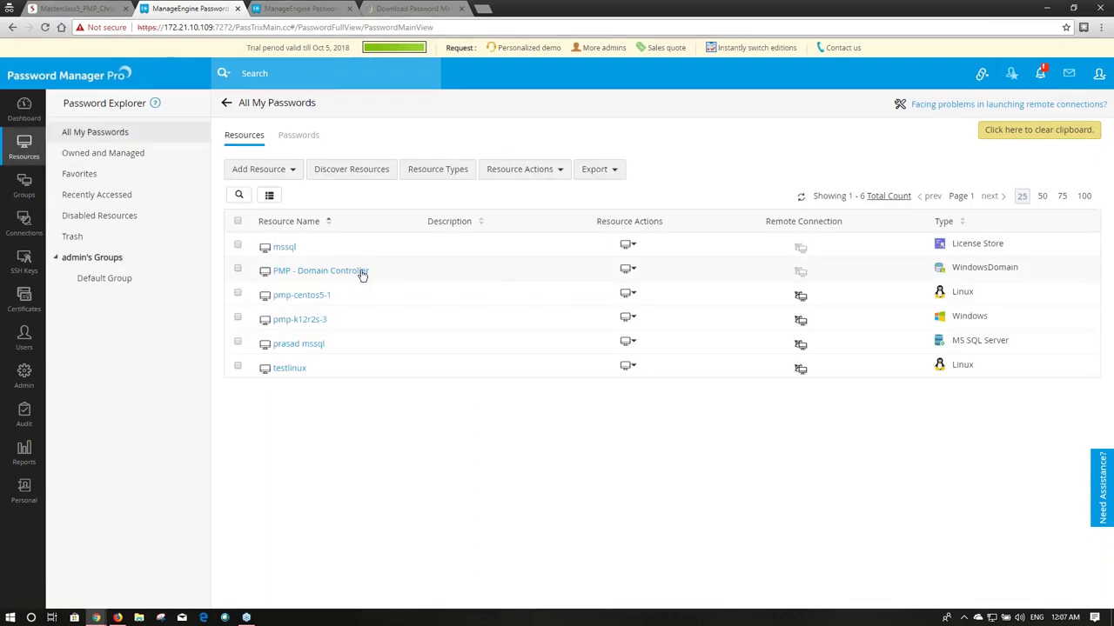
Step: Highlight the WindowsDomain and Windows type cells, then advance the masterclass slides to the feedback slide
{"action": "left_click_drag", "start_coordinate": [1023, 270], "coordinate": [317, 279]}
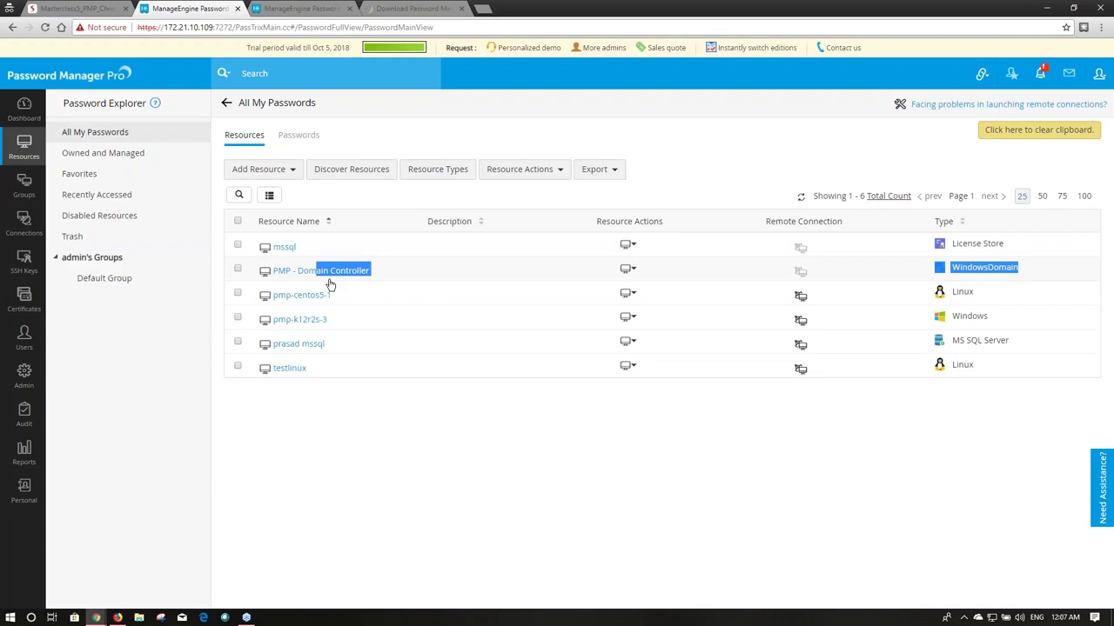
{"action": "left_click", "coordinate": [1003, 322]}
{"action": "left_click_drag", "start_coordinate": [1003, 322], "coordinate": [926, 319]}
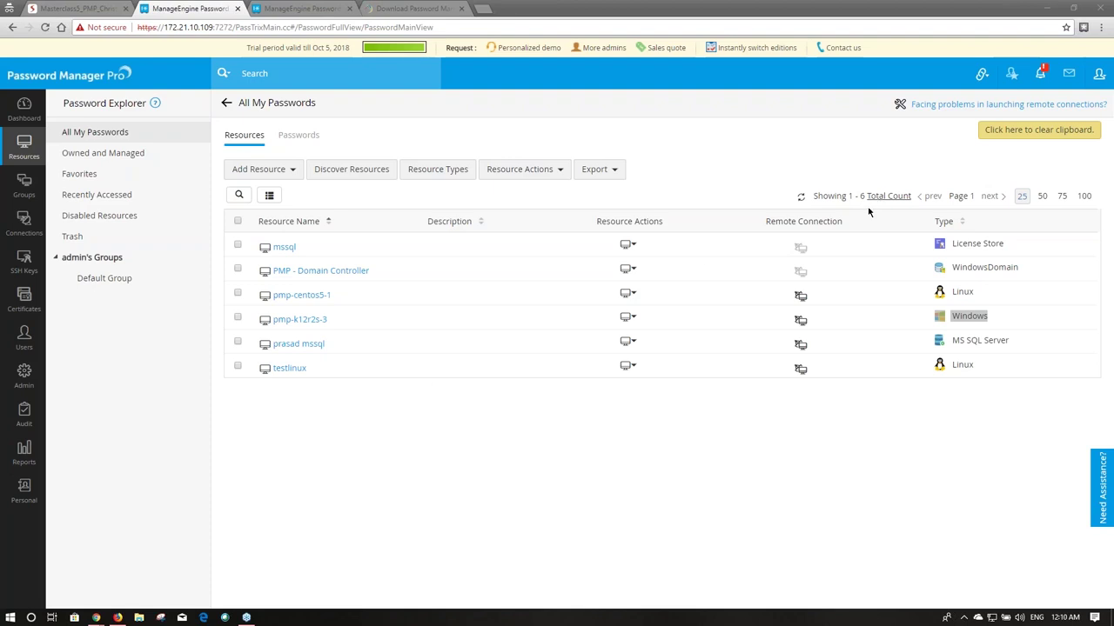
{"action": "left_click", "coordinate": [103, 9]}
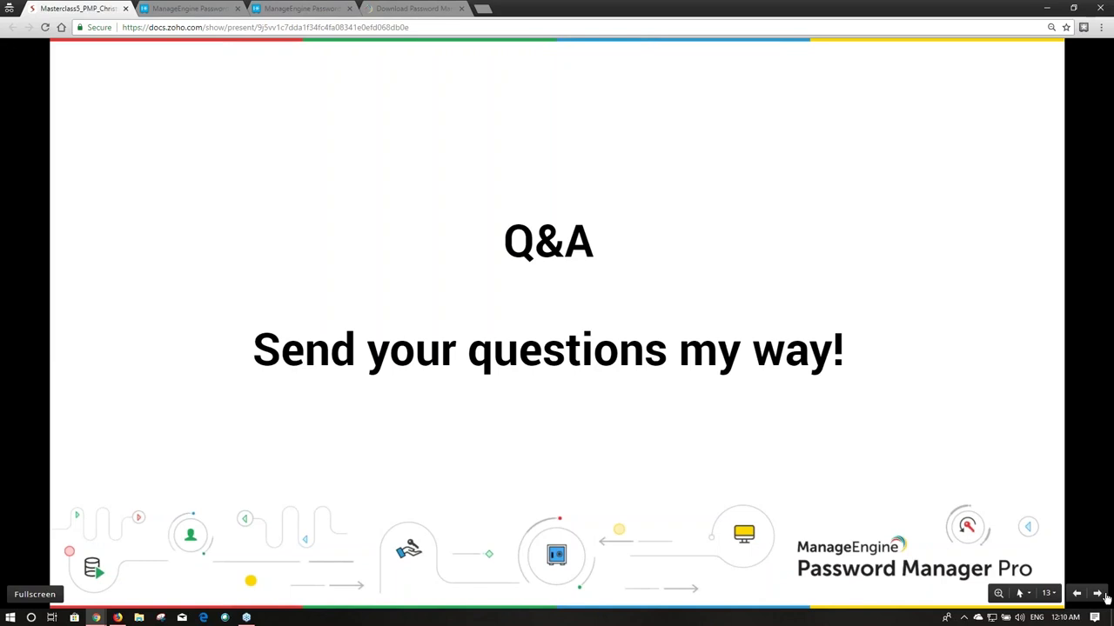
{"action": "left_click", "coordinate": [1097, 594]}
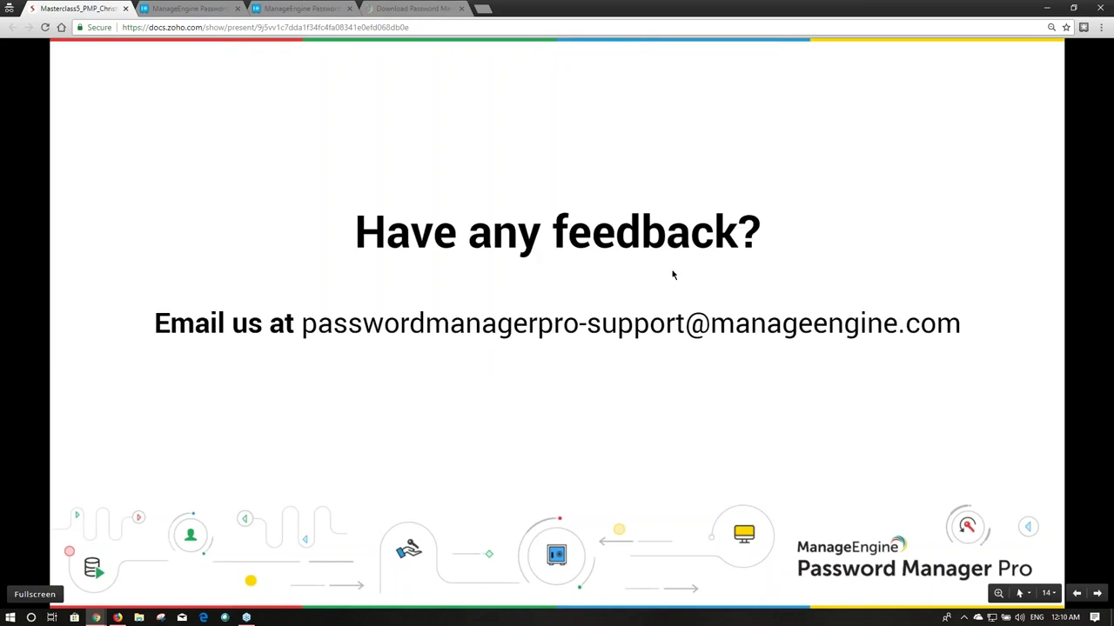